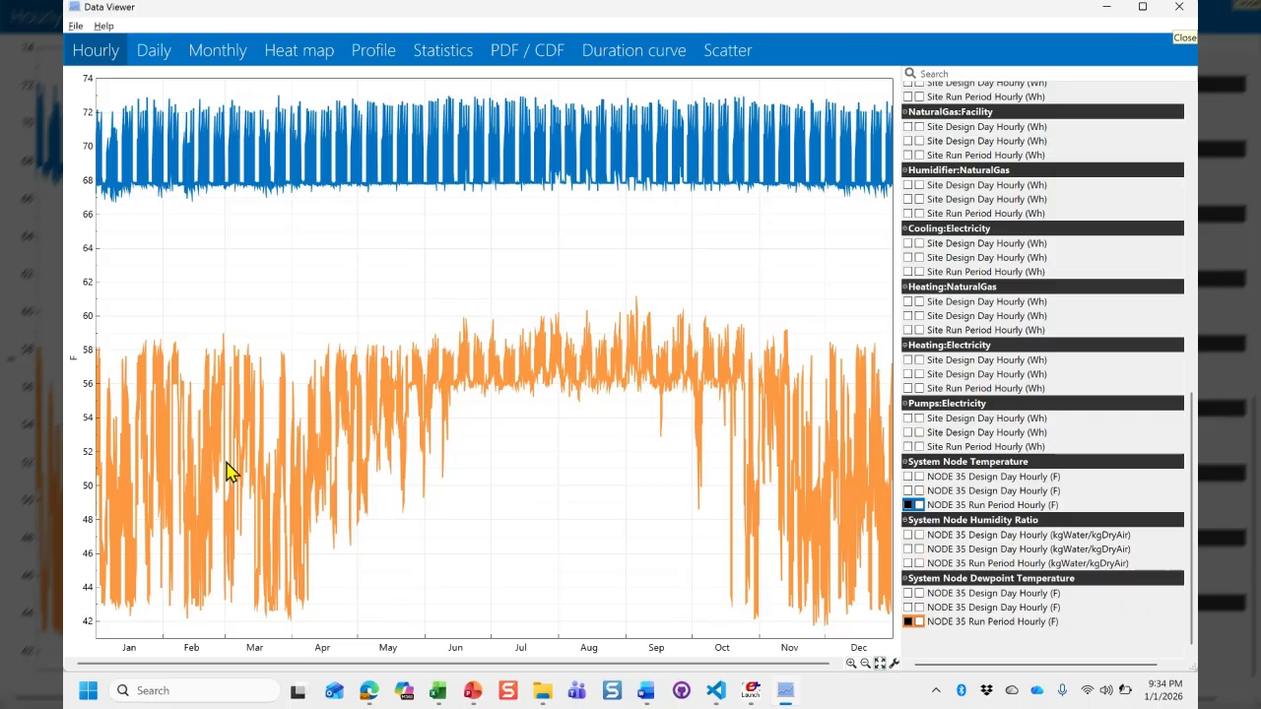
Step: Zoom the hourly plot to about Feb 07 through Feb 14 and briefly compare it with the Humidifier:NaturalGas run period series
{"action": "left_click_drag", "start_coordinate": [306, 437], "coordinate": [158, 425]}
{"action": "left_click_drag", "start_coordinate": [295, 416], "coordinate": [202, 473]}
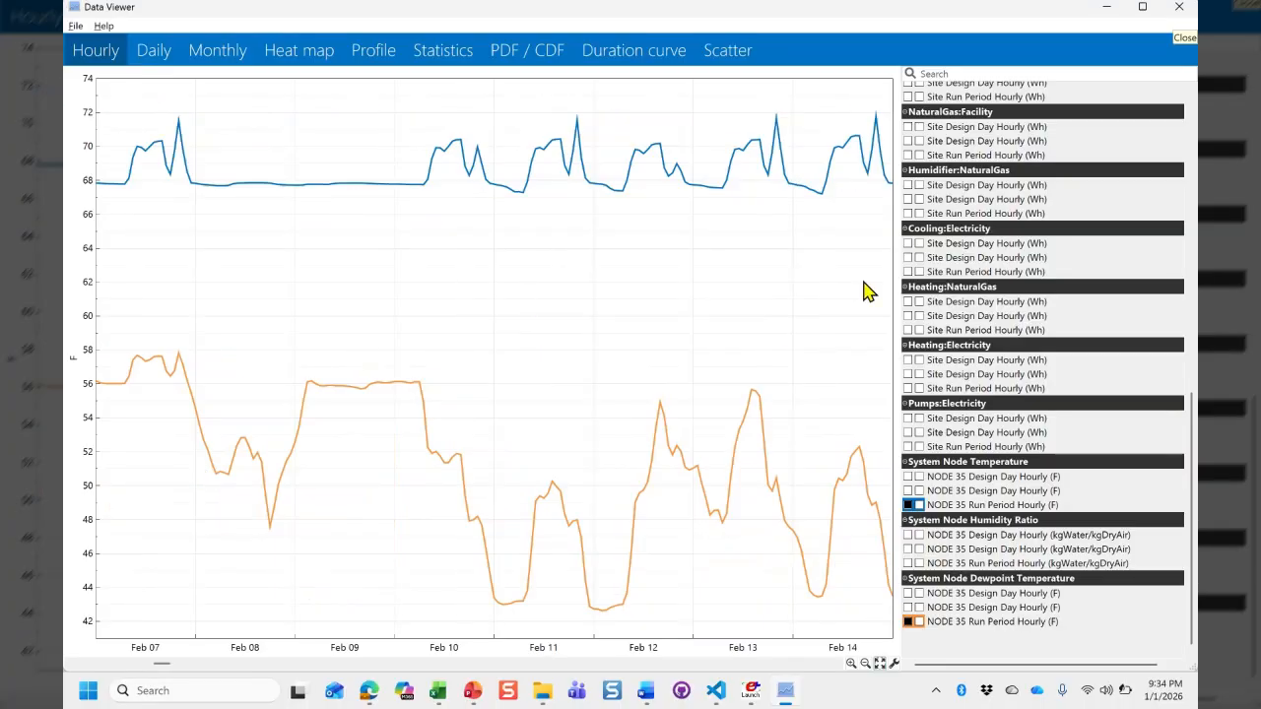
{"action": "left_click", "coordinate": [919, 214]}
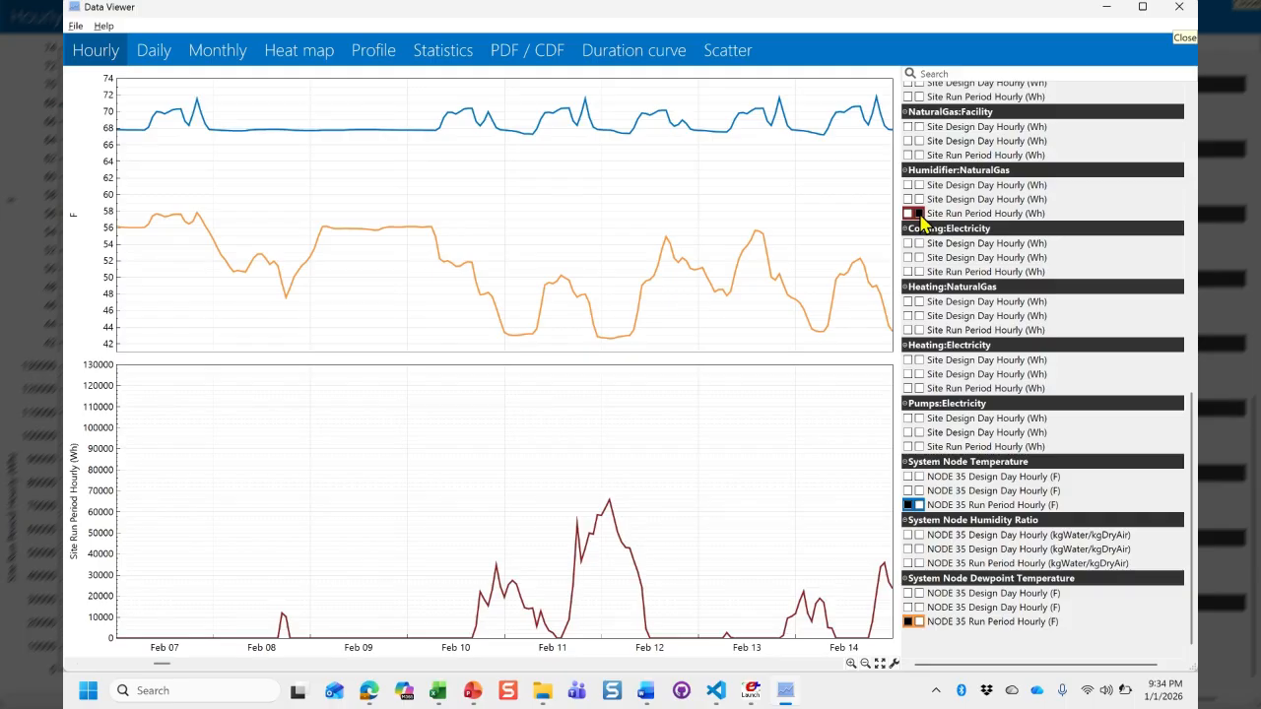
{"action": "left_click", "coordinate": [920, 215]}
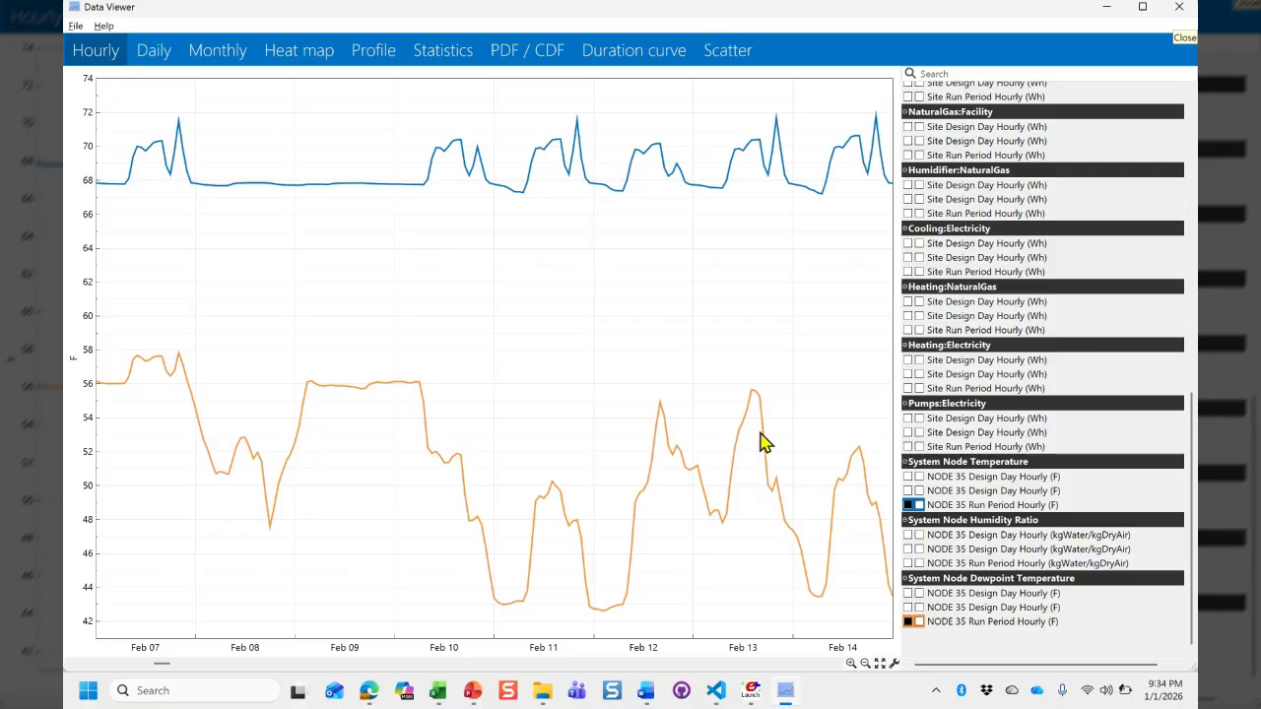
Step: Open CZ05A_CAV_Broad.idf from EP-Launch in a maximized IDF Editor view, listing only the classes that contain objects
{"action": "left_click", "coordinate": [751, 691]}
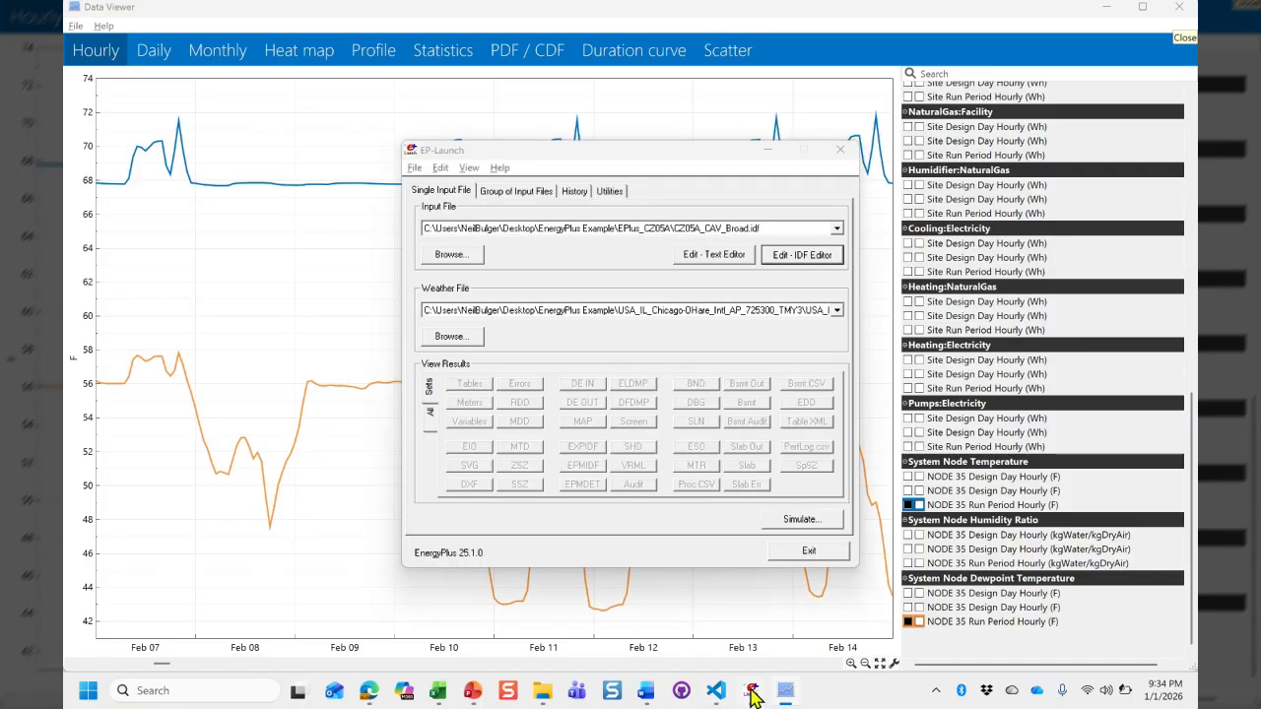
{"action": "left_click", "coordinate": [800, 260]}
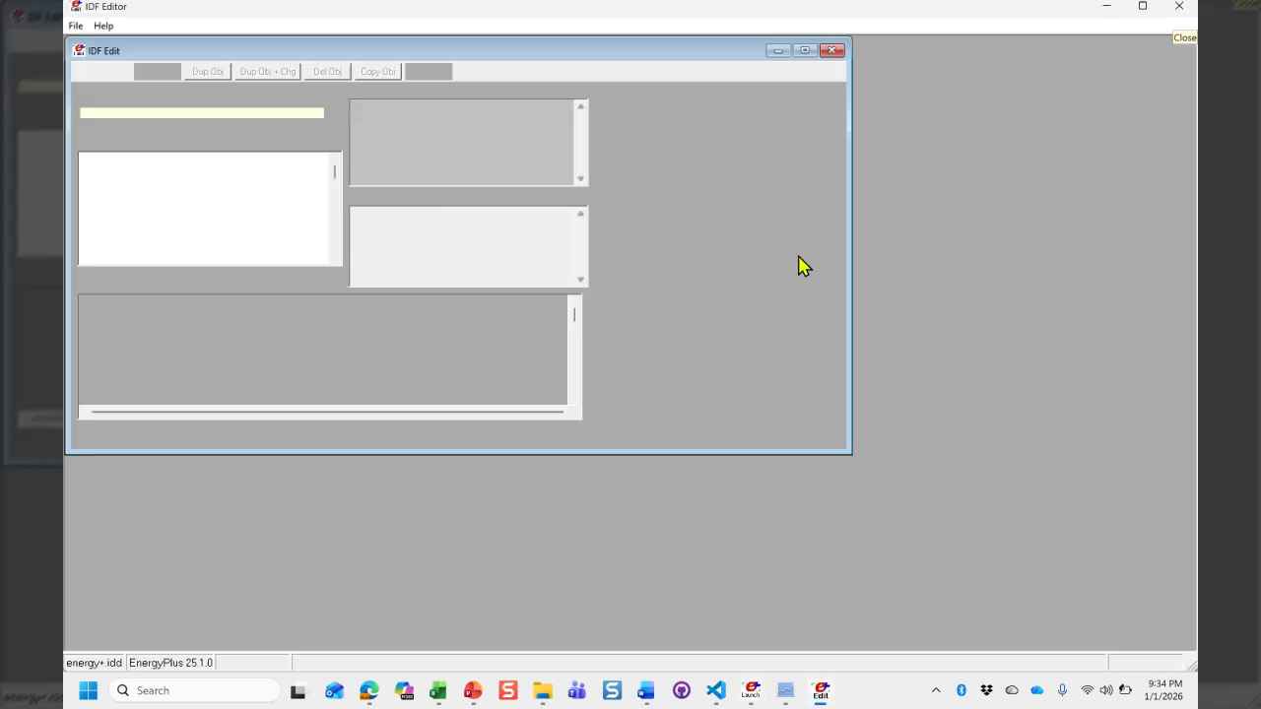
{"action": "left_click", "coordinate": [804, 50]}
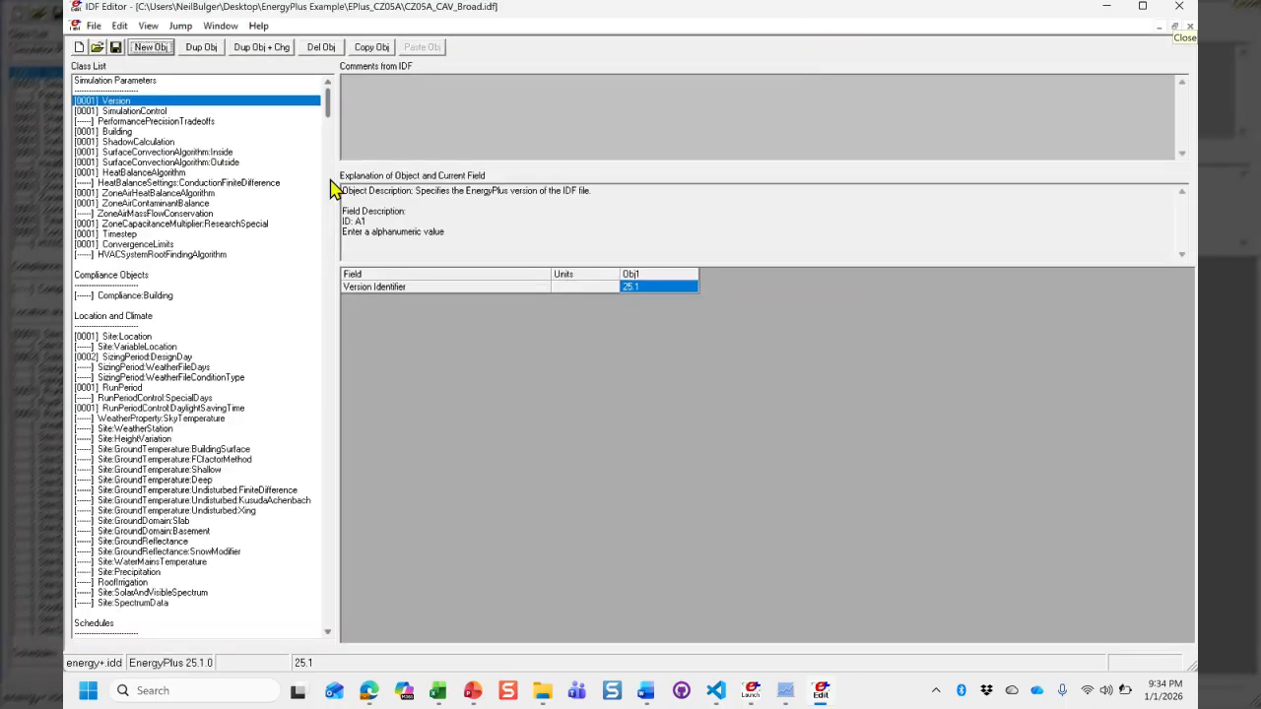
{"action": "key", "text": "ctrl+l"}
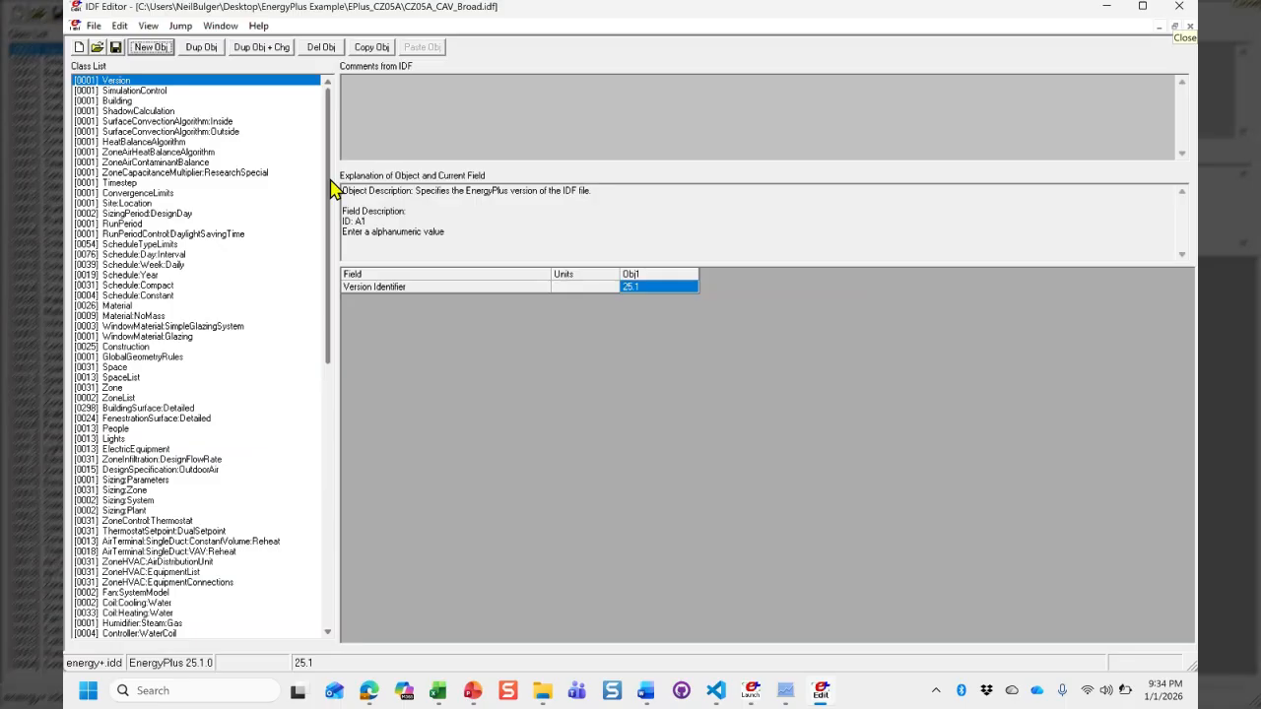
Step: Examine the variable names of the Output:Variable objects, including outdoor air drybulb and heating setpoint temperature
{"action": "left_click_drag", "start_coordinate": [329, 185], "coordinate": [317, 529]}
{"action": "left_click", "coordinate": [150, 541]}
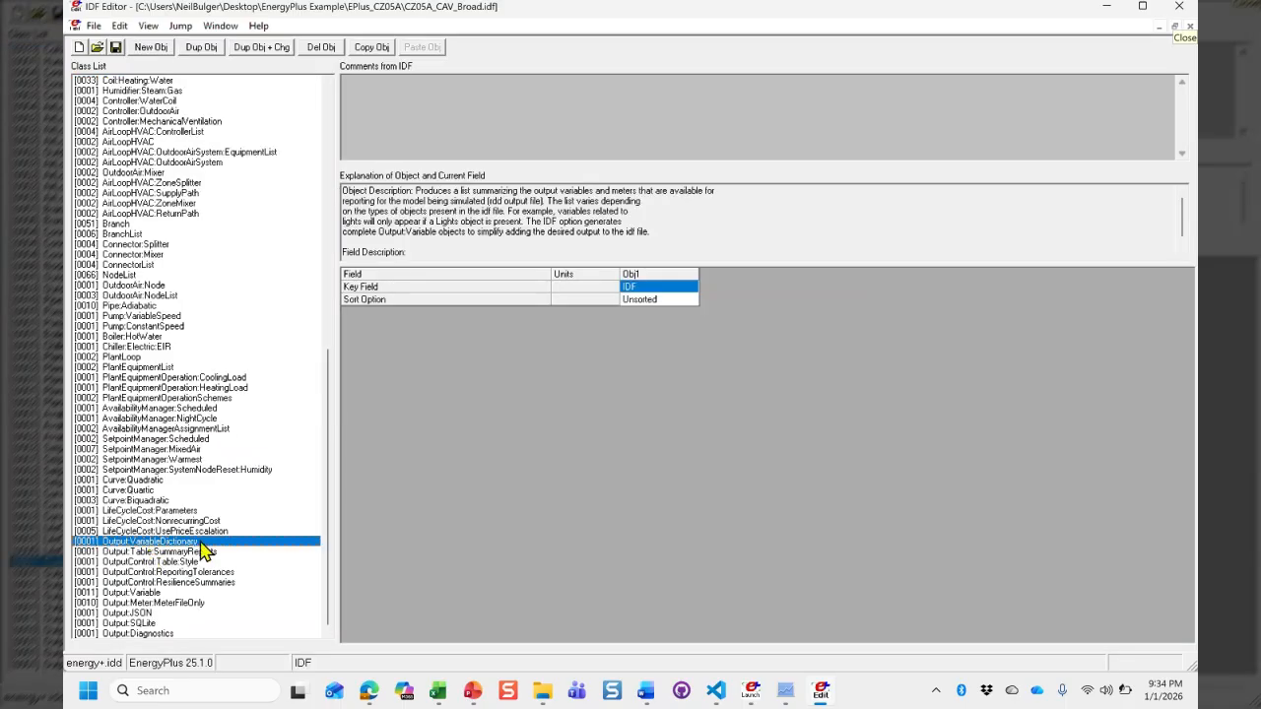
{"action": "left_click", "coordinate": [150, 593]}
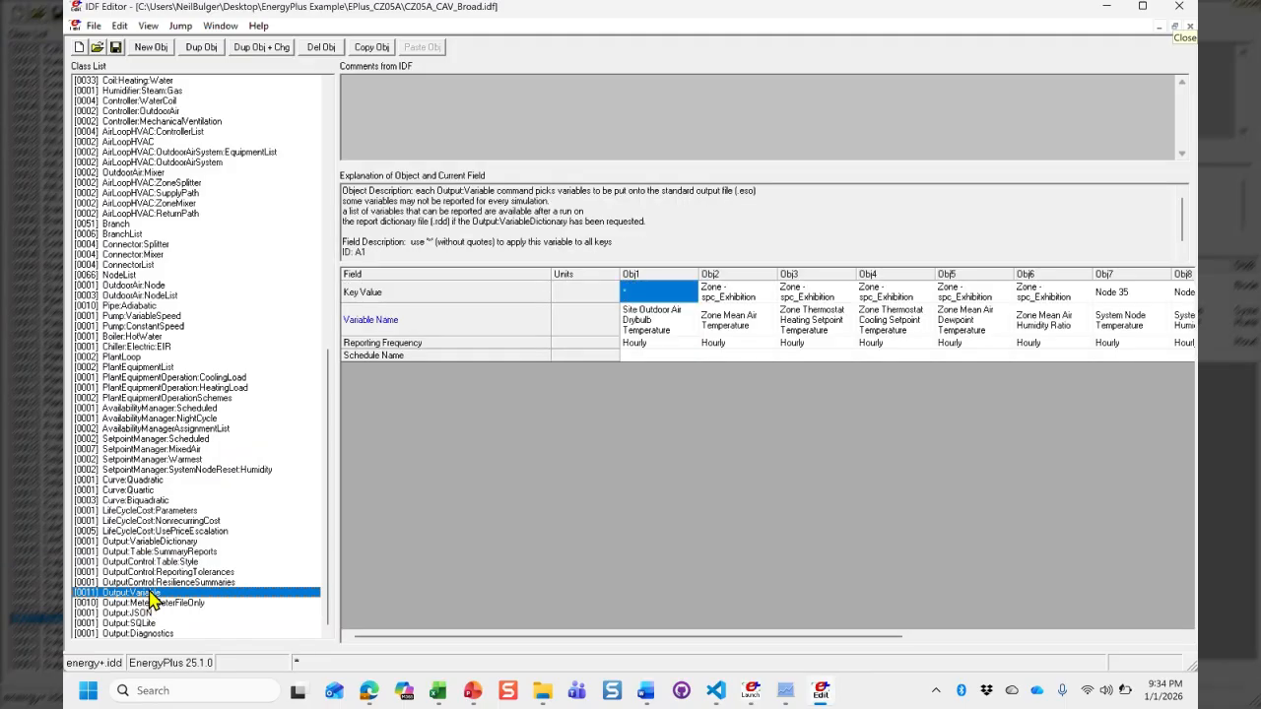
{"action": "left_click", "coordinate": [670, 333]}
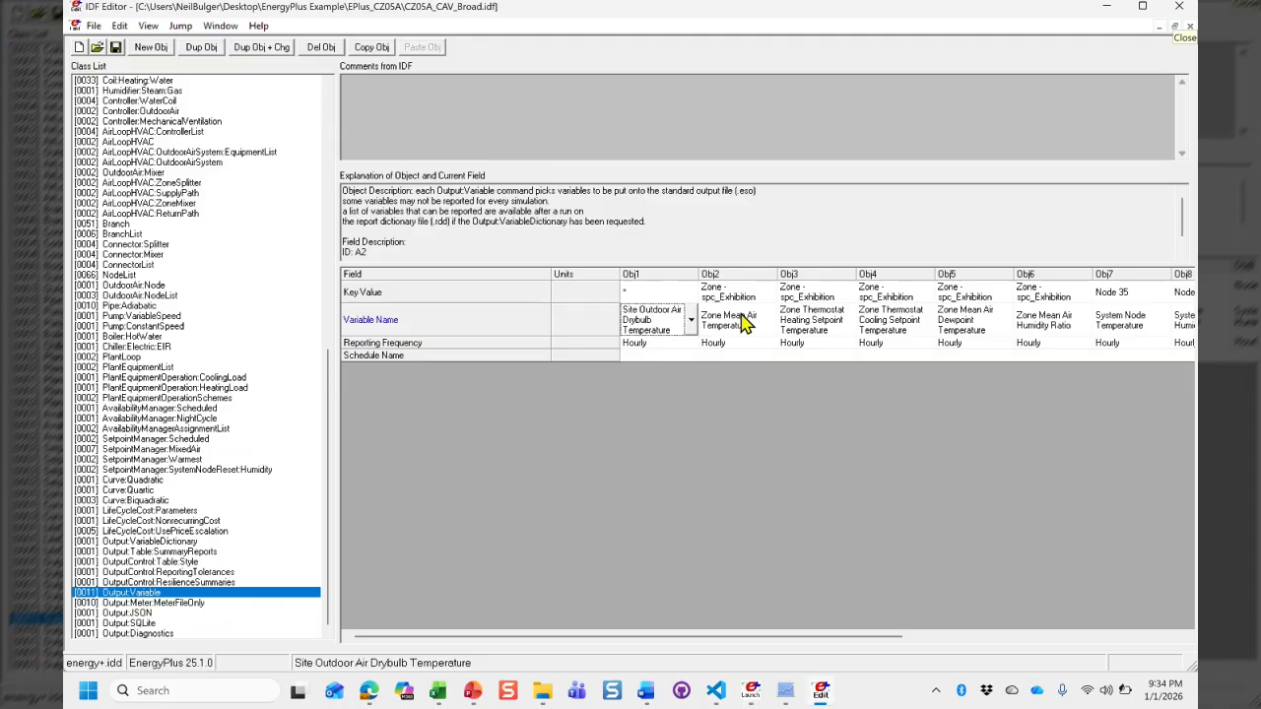
{"action": "left_click", "coordinate": [813, 328]}
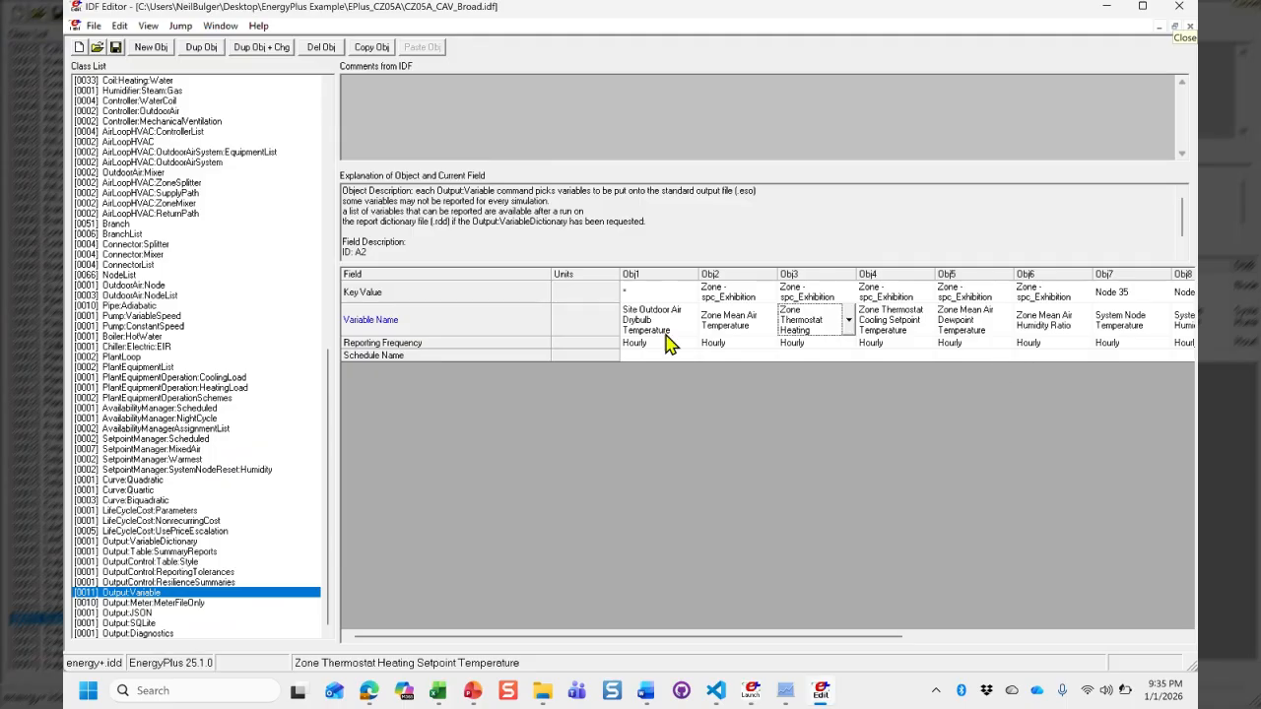
Step: Restore the full class list and compare the Output:Variable, Output:Meter:MeterFileOnly and Output:Meter classes
{"action": "left_click", "coordinate": [139, 605]}
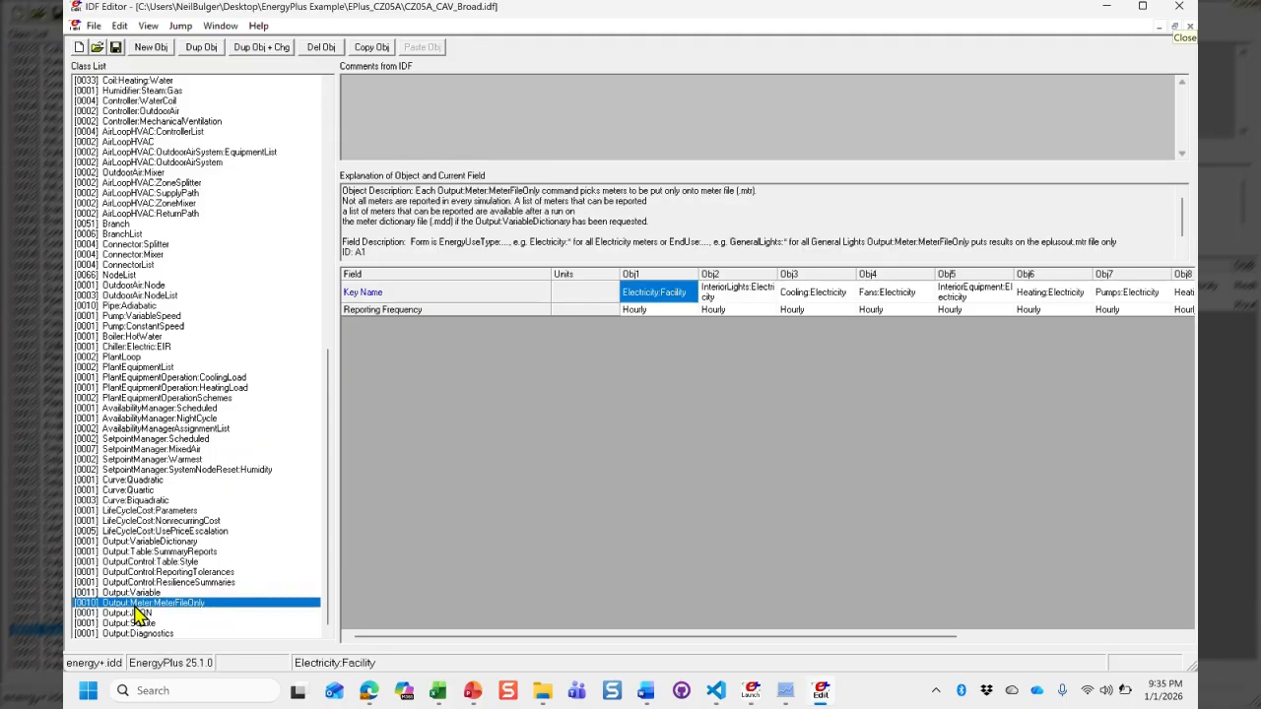
{"action": "key", "text": "ctrl+l"}
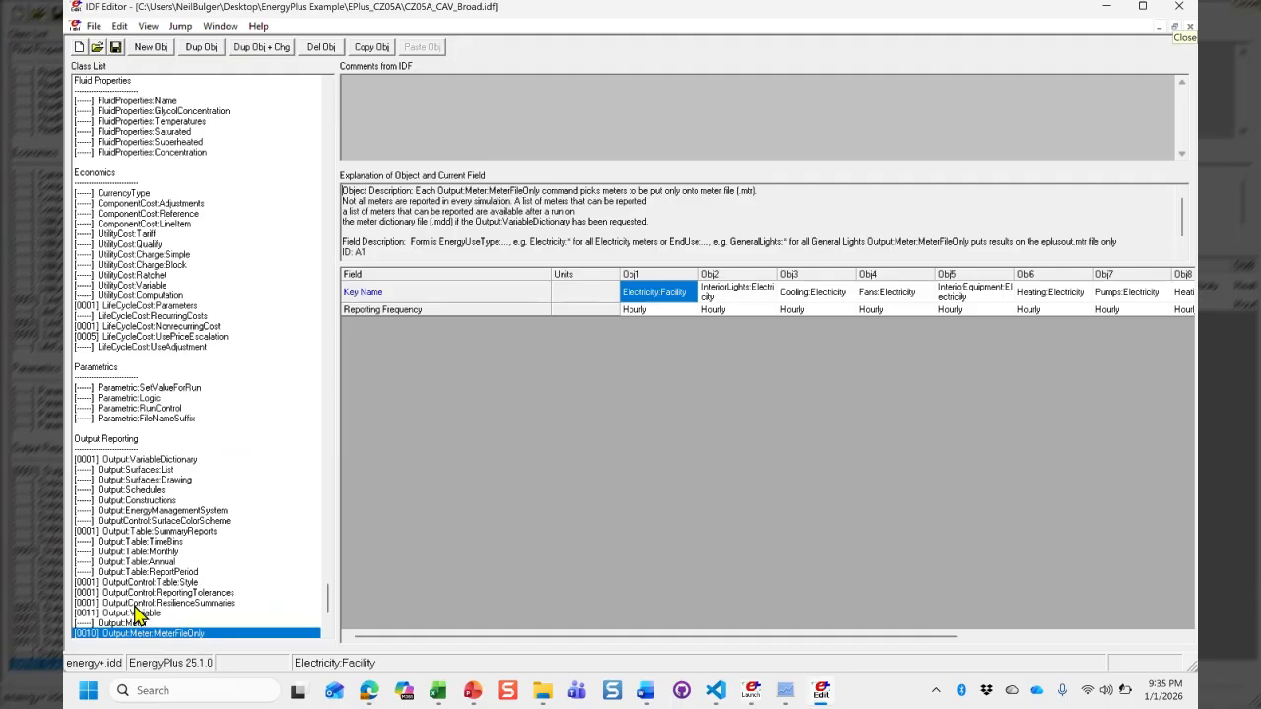
{"action": "scroll", "coordinate": [138, 613], "scroll_direction": "down", "scroll_amount": 1}
{"action": "scroll", "coordinate": [138, 617], "scroll_direction": "down", "scroll_amount": 2}
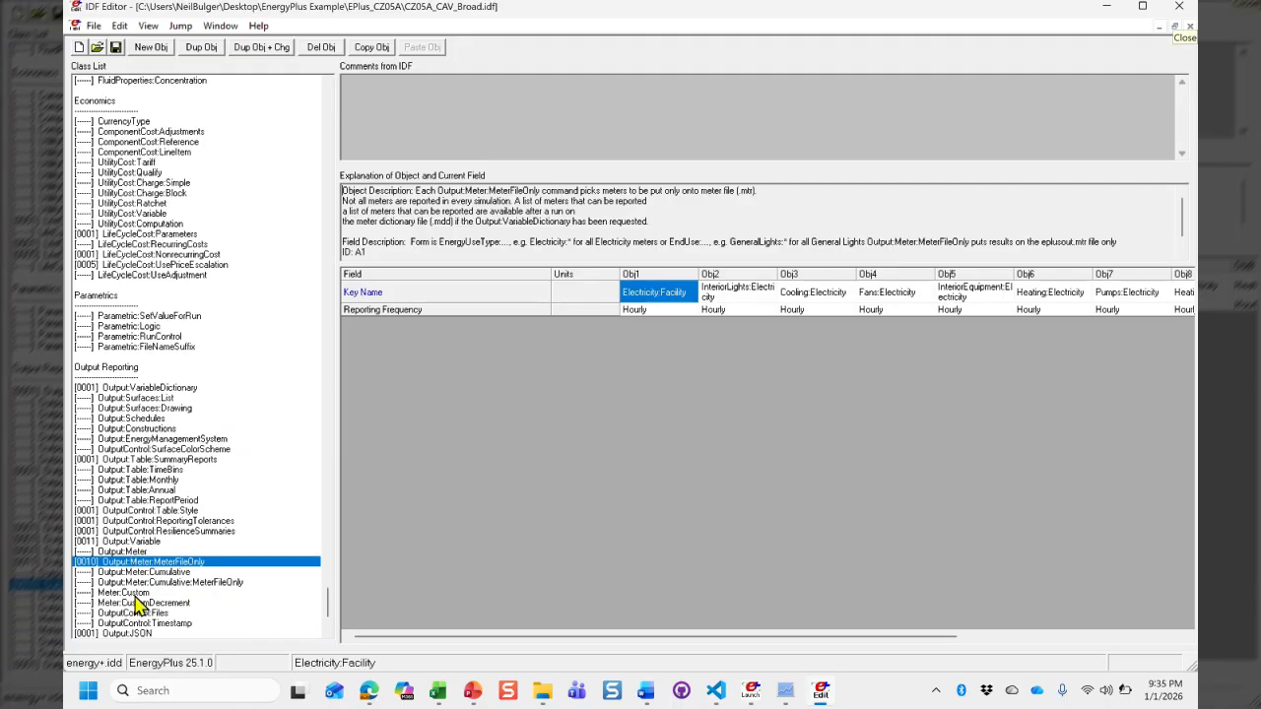
{"action": "left_click", "coordinate": [133, 543]}
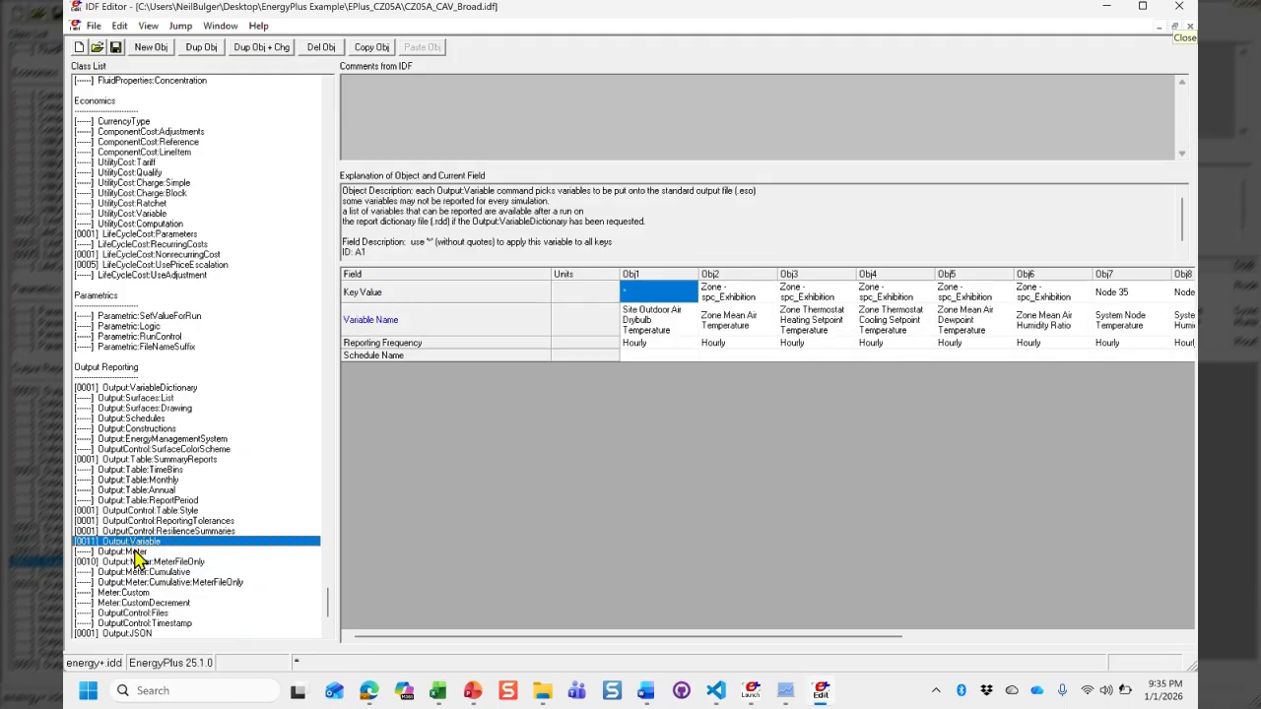
{"action": "left_click", "coordinate": [138, 562]}
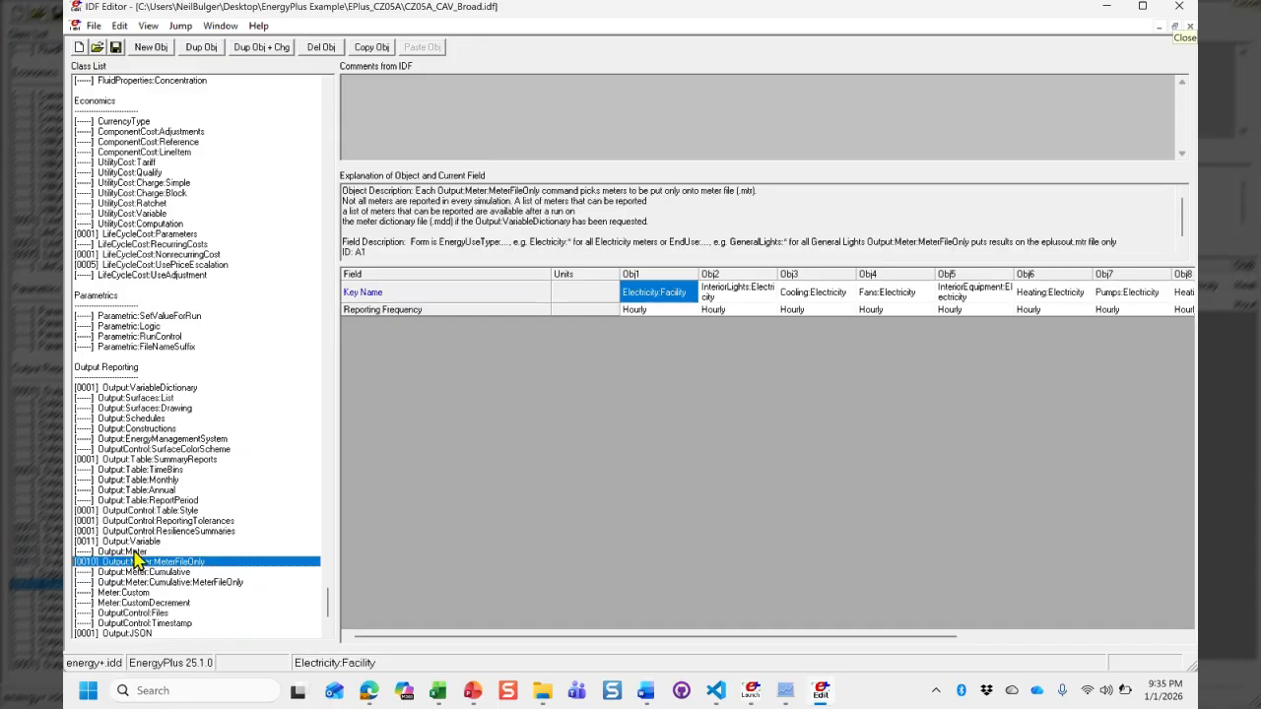
{"action": "left_click", "coordinate": [138, 552]}
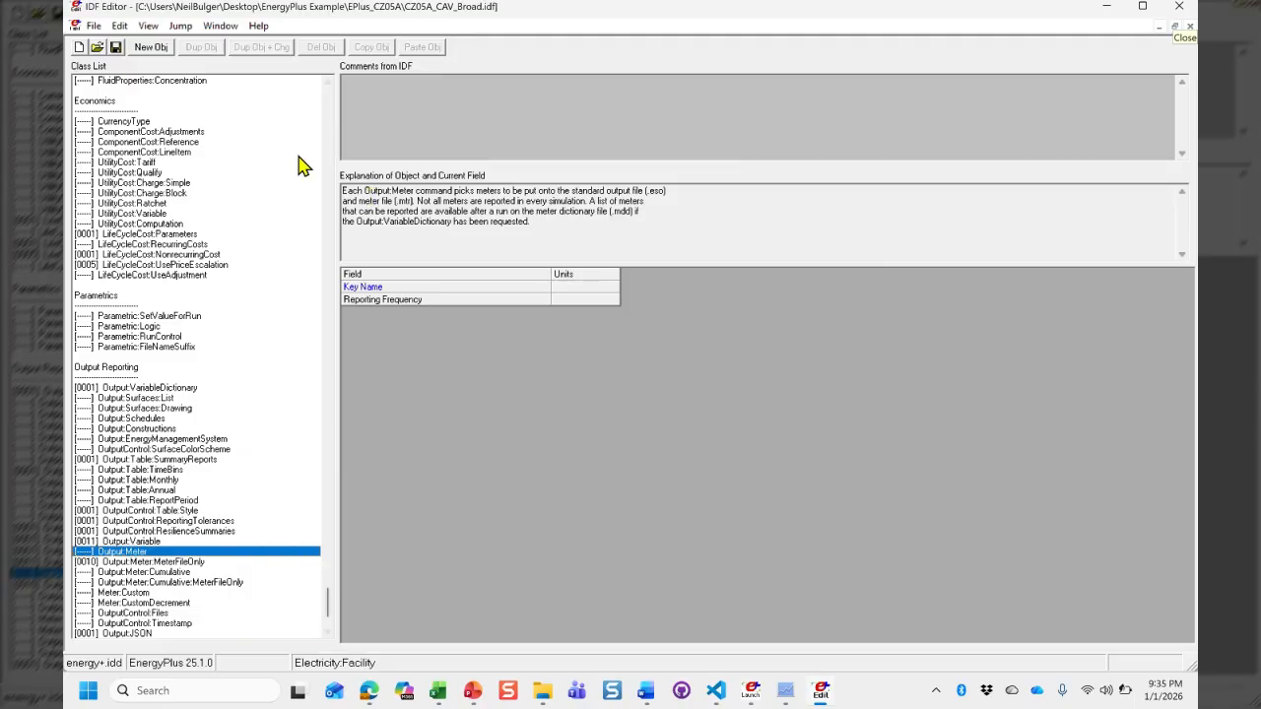
Step: Add a blank Output:Meter object to check its key name choices, and delete it again
{"action": "left_click", "coordinate": [152, 50]}
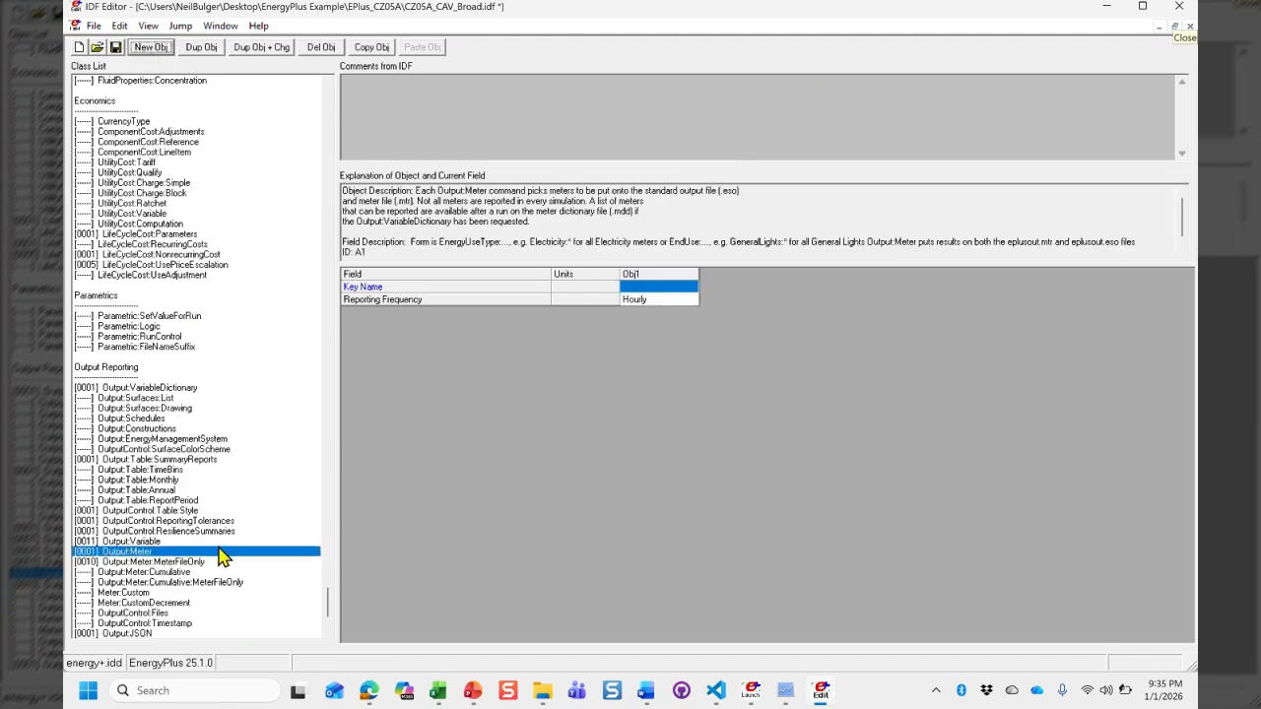
{"action": "left_click", "coordinate": [679, 292]}
{"action": "left_click", "coordinate": [690, 289]}
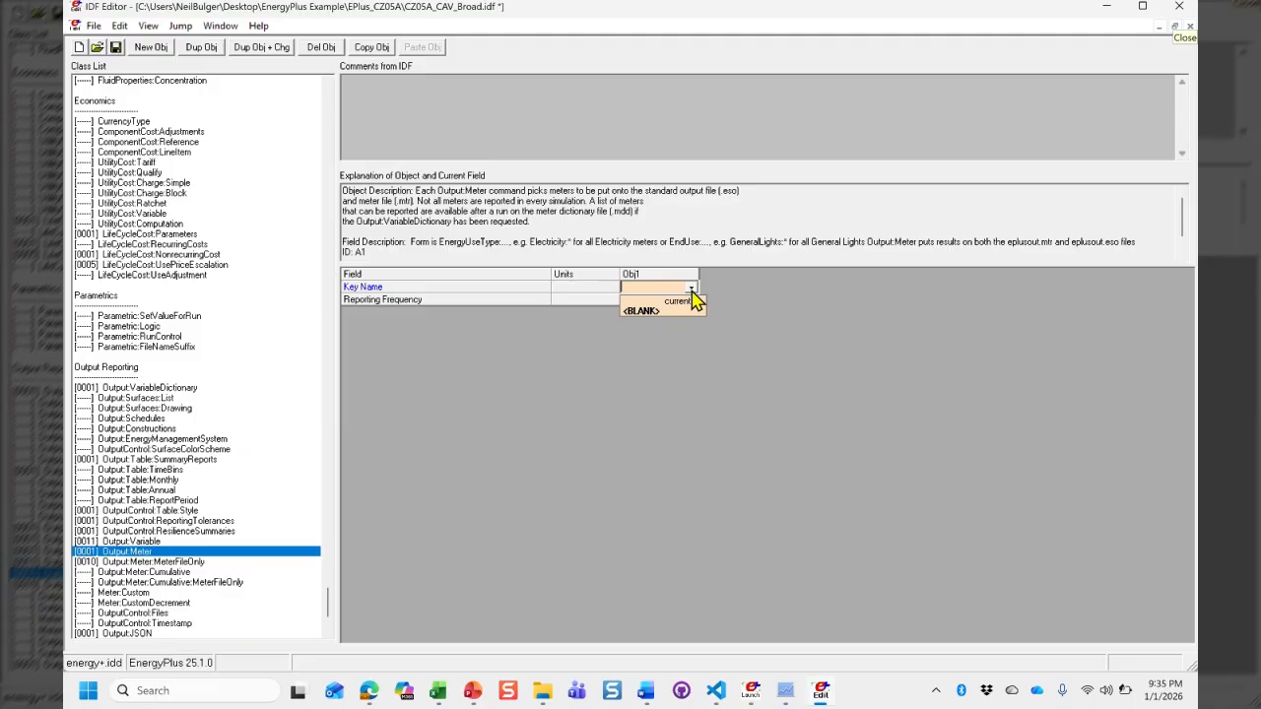
{"action": "left_click", "coordinate": [692, 292]}
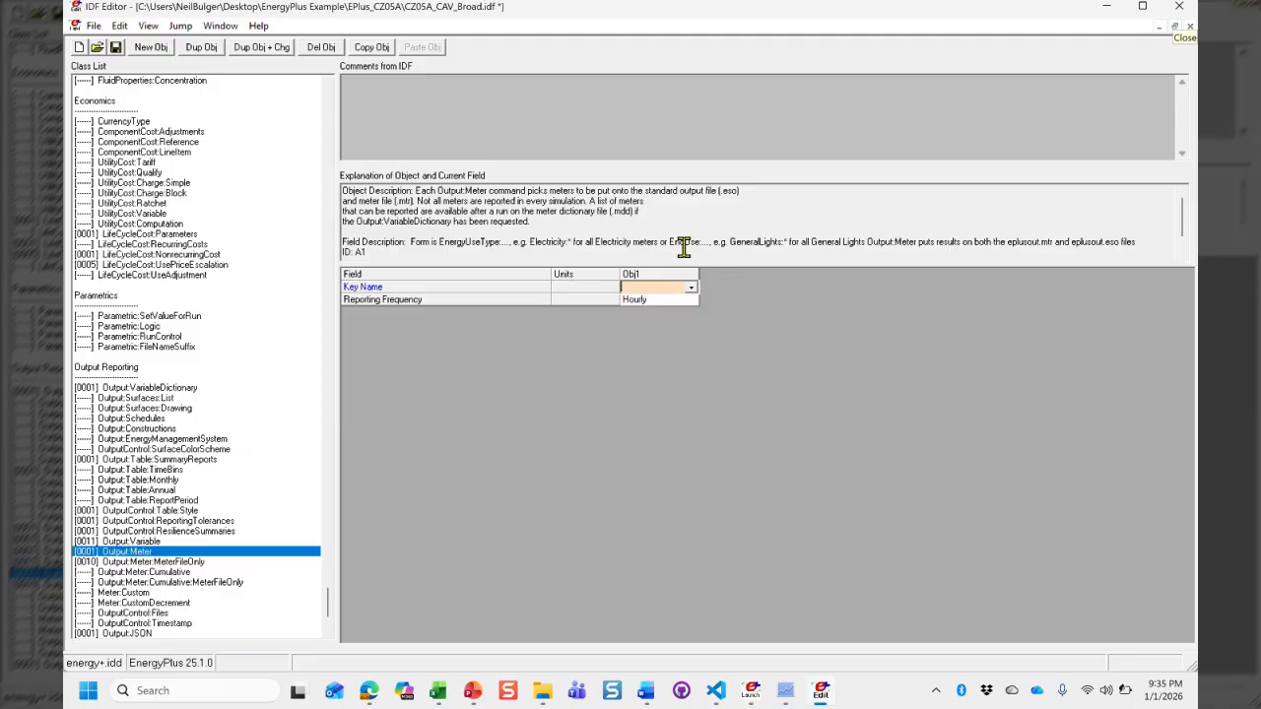
{"action": "left_click", "coordinate": [652, 286]}
{"action": "left_click", "coordinate": [650, 277]}
{"action": "left_click", "coordinate": [314, 49]}
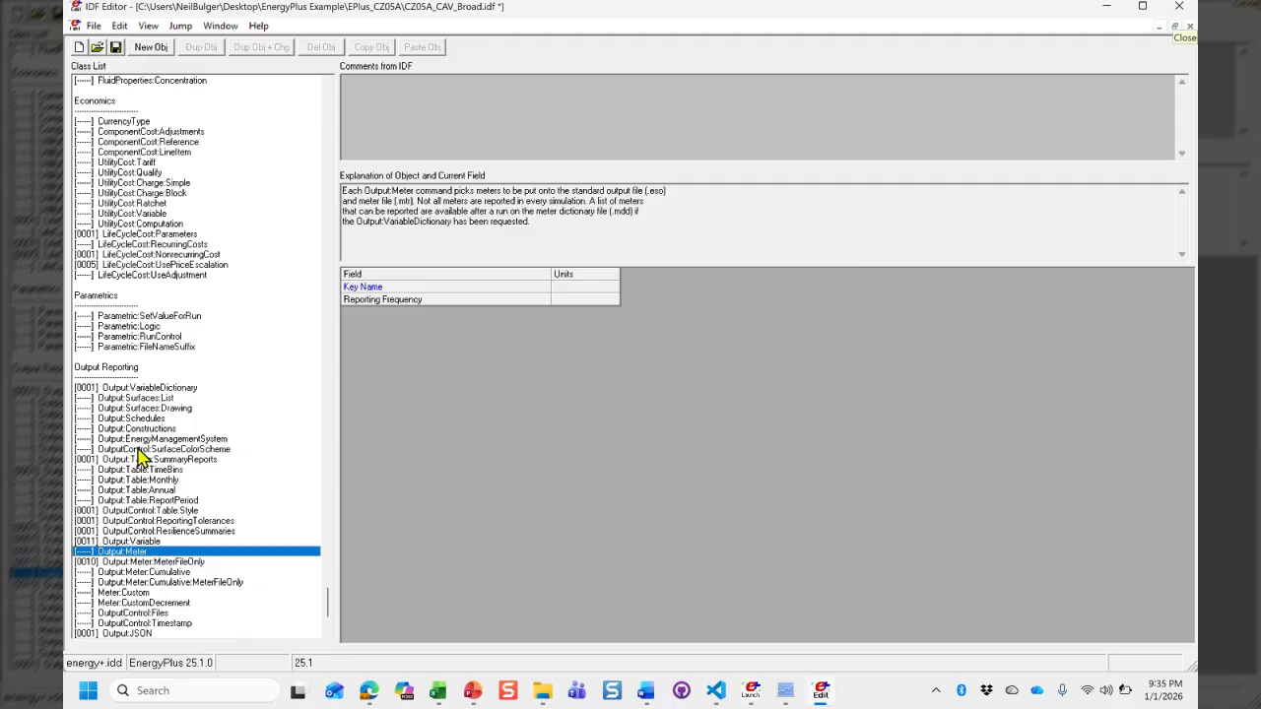
Step: Look through the key names and hourly reporting frequency of all Output:Meter:MeterFileOnly objects
{"action": "left_click", "coordinate": [182, 561]}
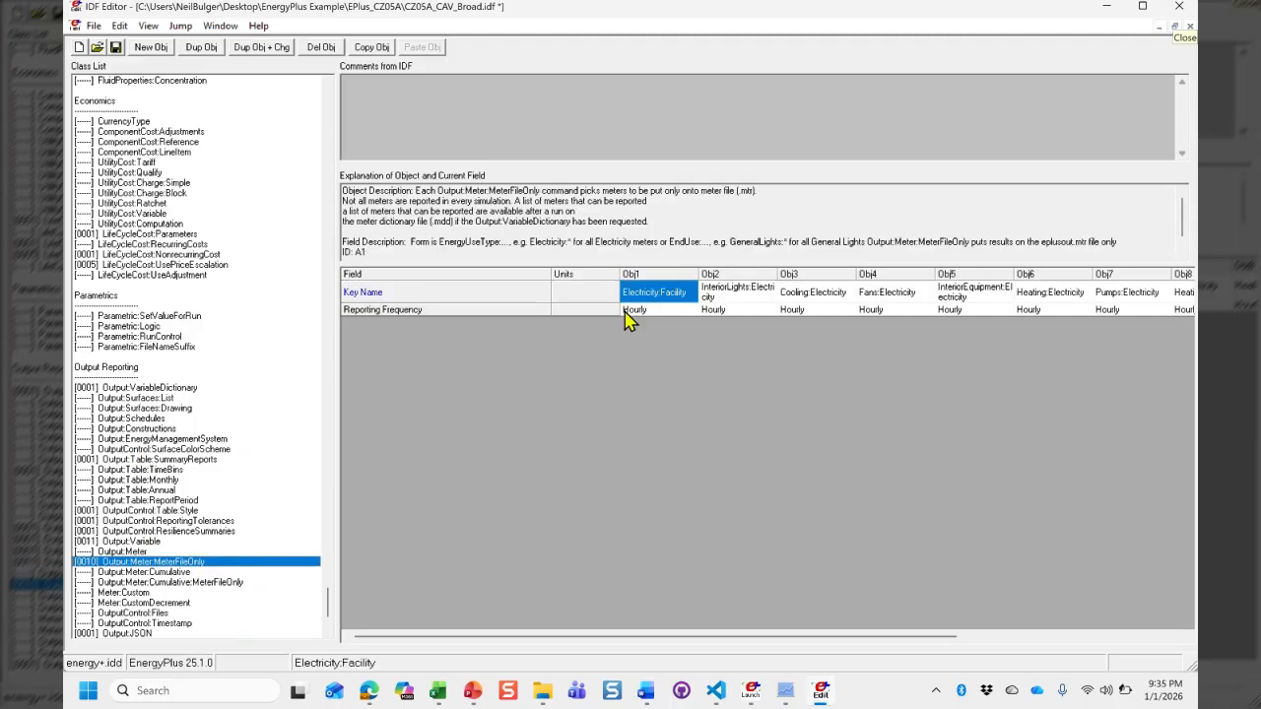
{"action": "left_click", "coordinate": [801, 293]}
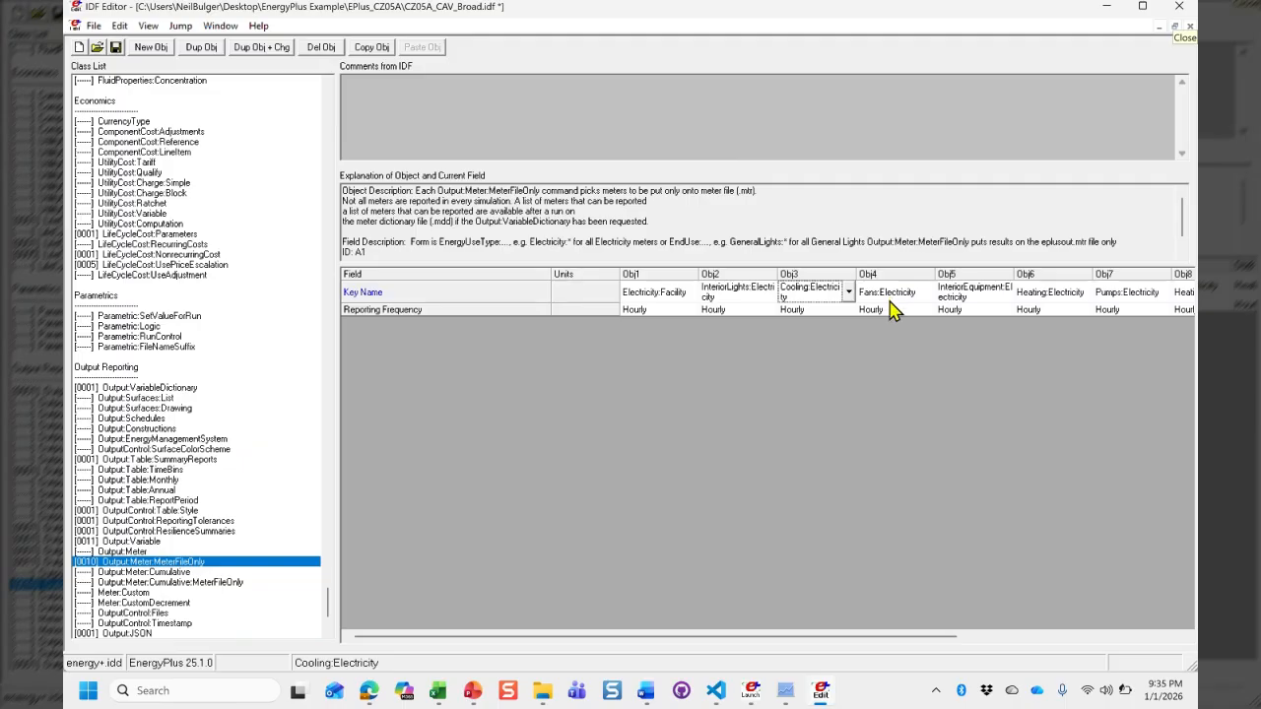
{"action": "key", "text": "Right"}
{"action": "key", "text": "Right"}
{"action": "key", "text": "Right"}
{"action": "key", "text": "Right"}
{"action": "key", "text": "Right"}
{"action": "key", "text": "Right"}
{"action": "key", "text": "Right"}
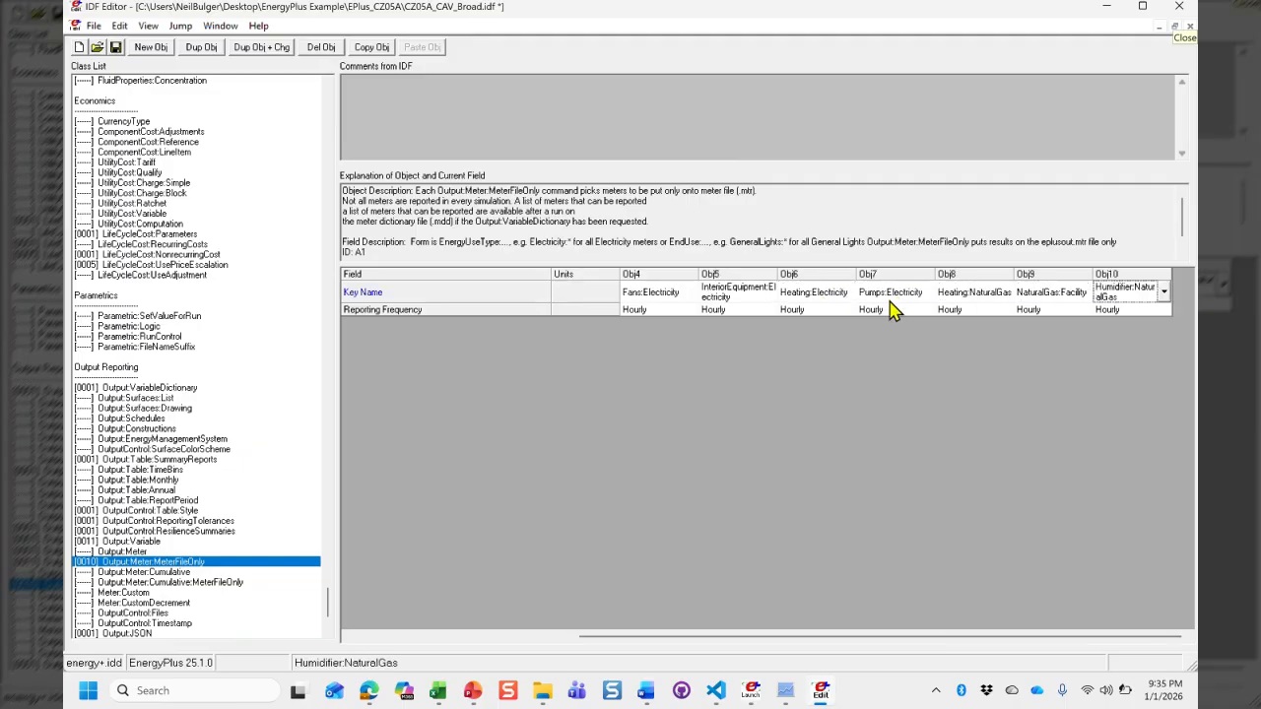
{"action": "key", "text": "Right"}
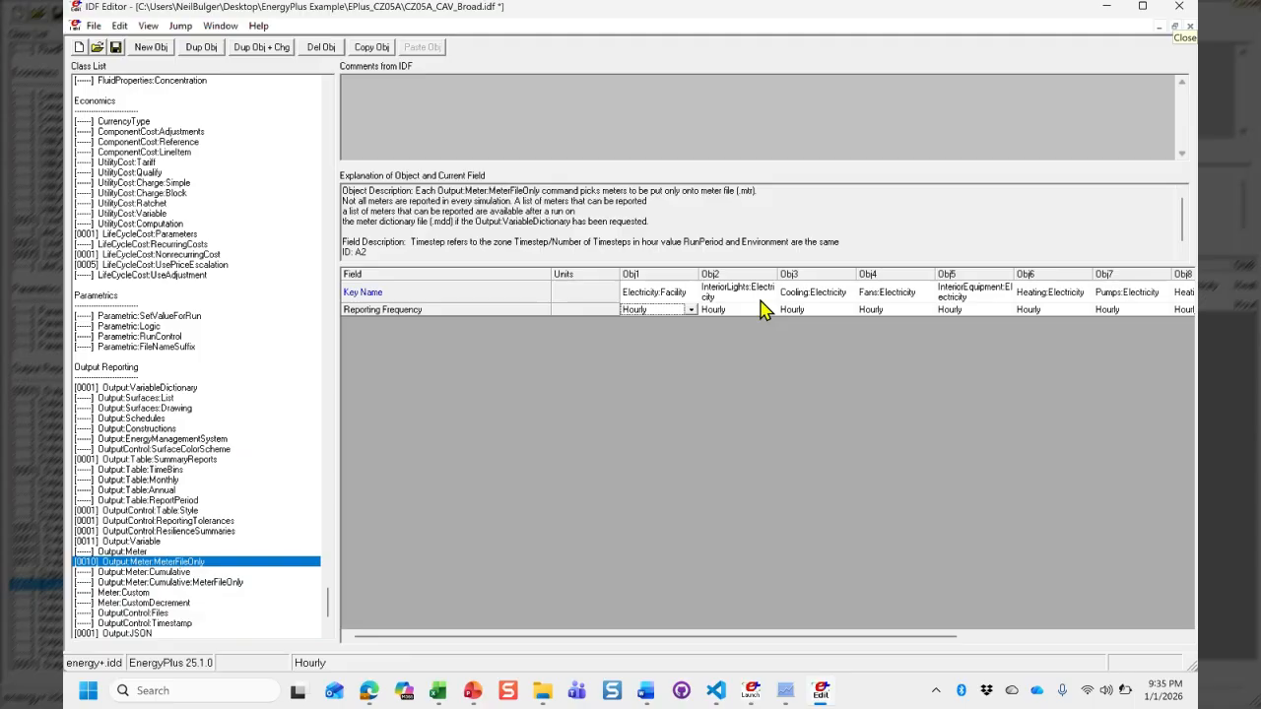
Step: Add an Output:Meter:MeterFileOnly object with the key name Pumps:Electricity and hourly reporting, and delete it again
{"action": "left_click", "coordinate": [149, 54]}
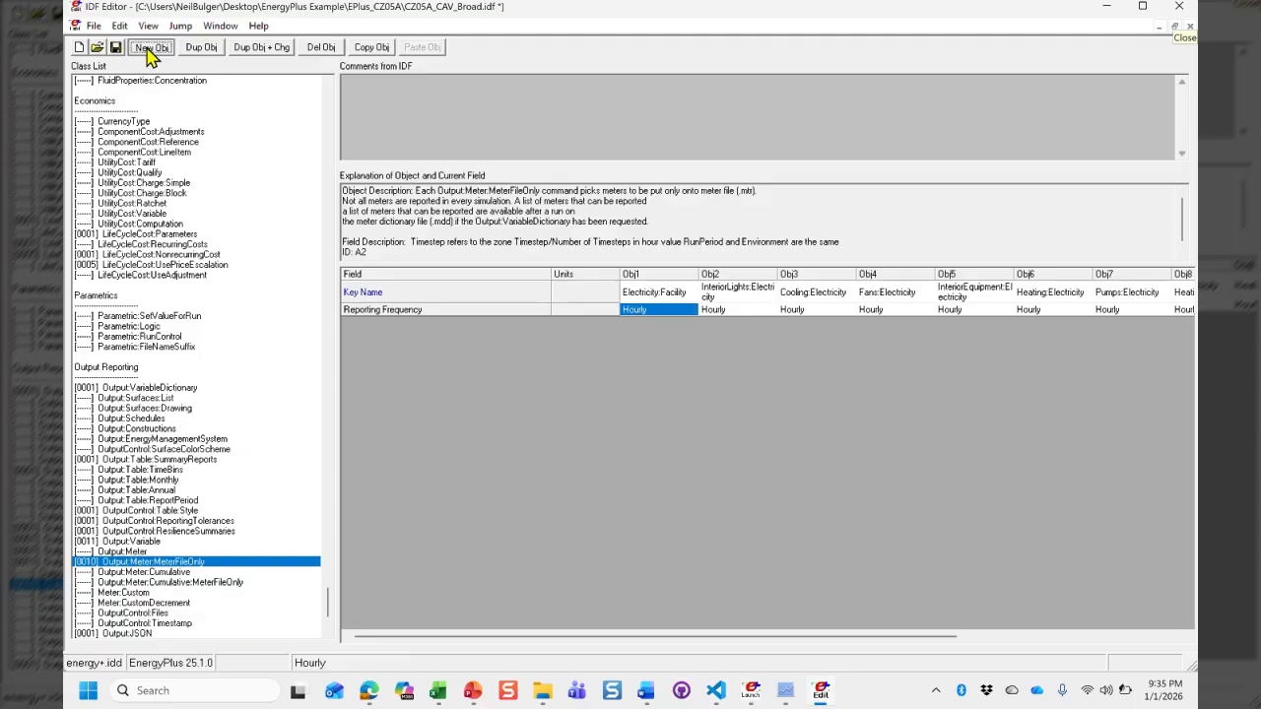
{"action": "left_click", "coordinate": [1123, 299]}
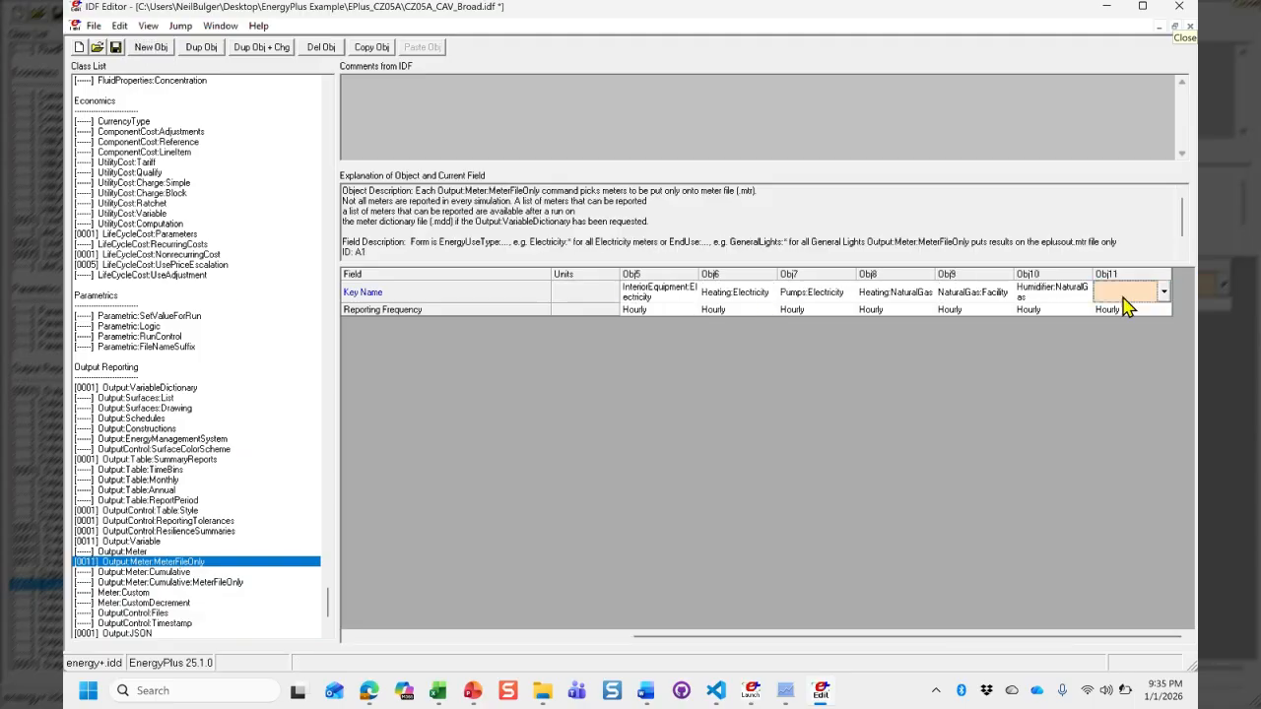
{"action": "left_click", "coordinate": [1164, 293]}
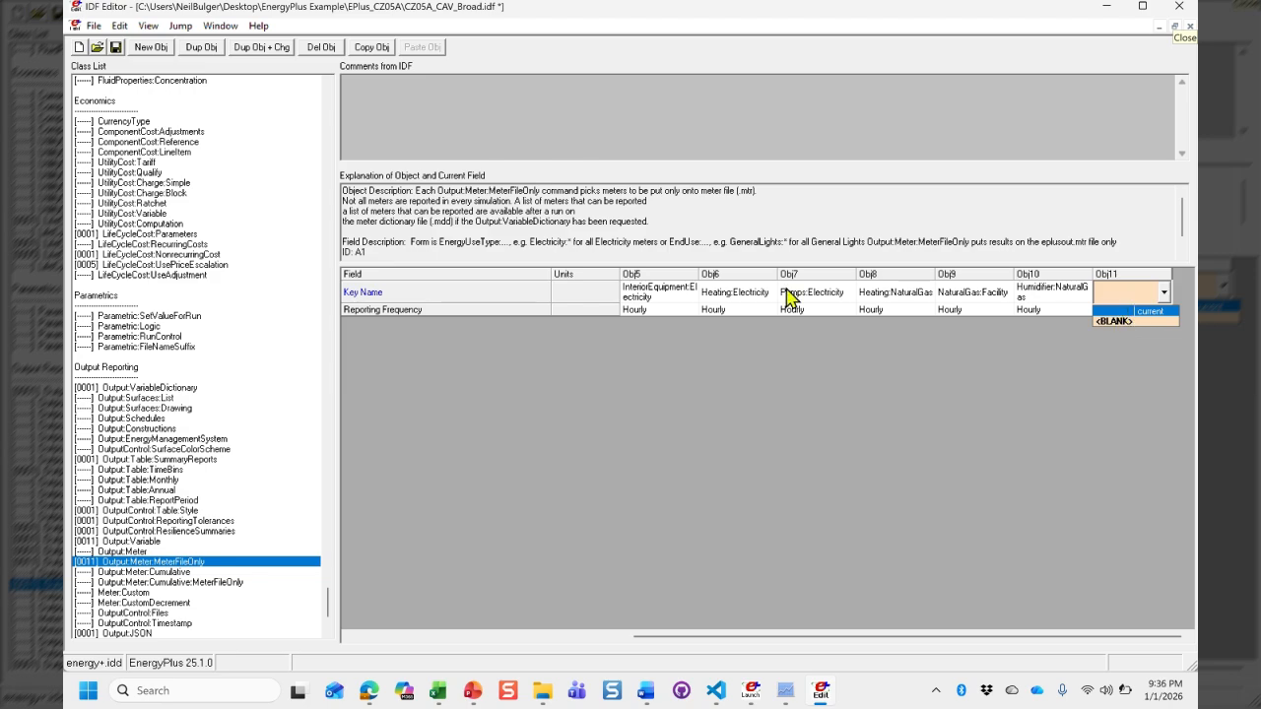
{"action": "type", "text": "Pum"}
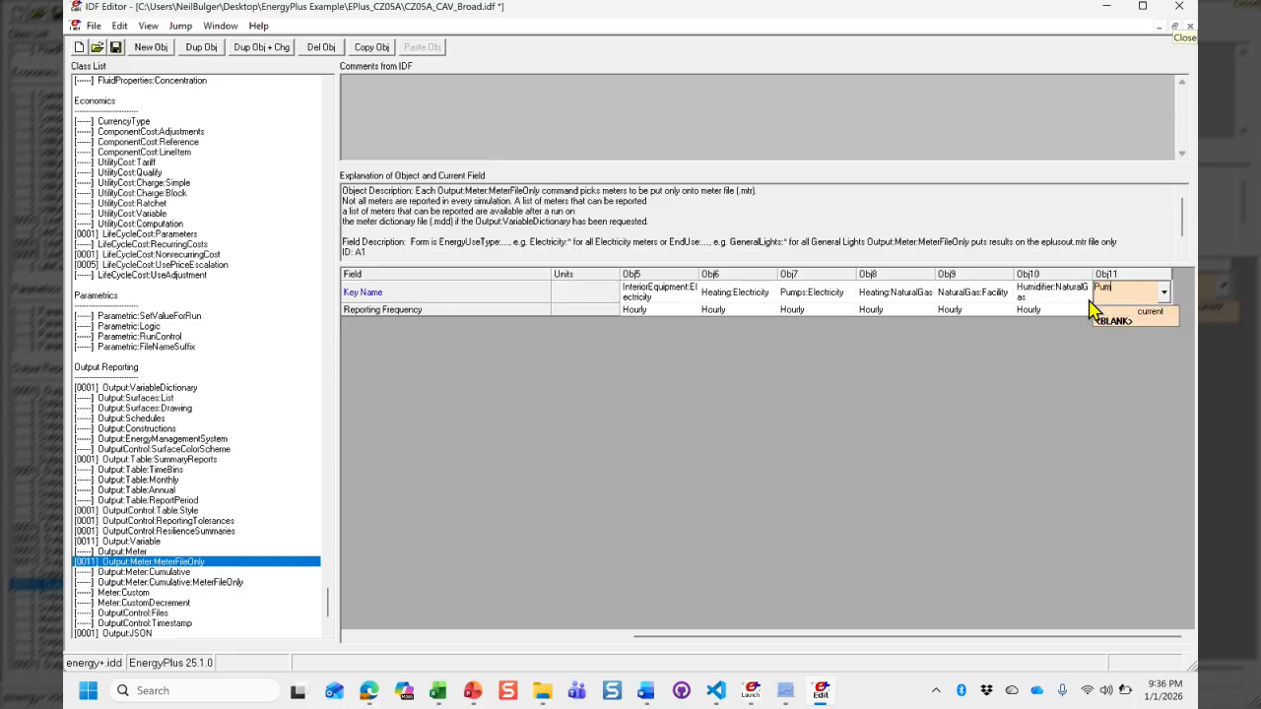
{"action": "type", "text": "ps:electricity"}
{"action": "key", "text": "Return"}
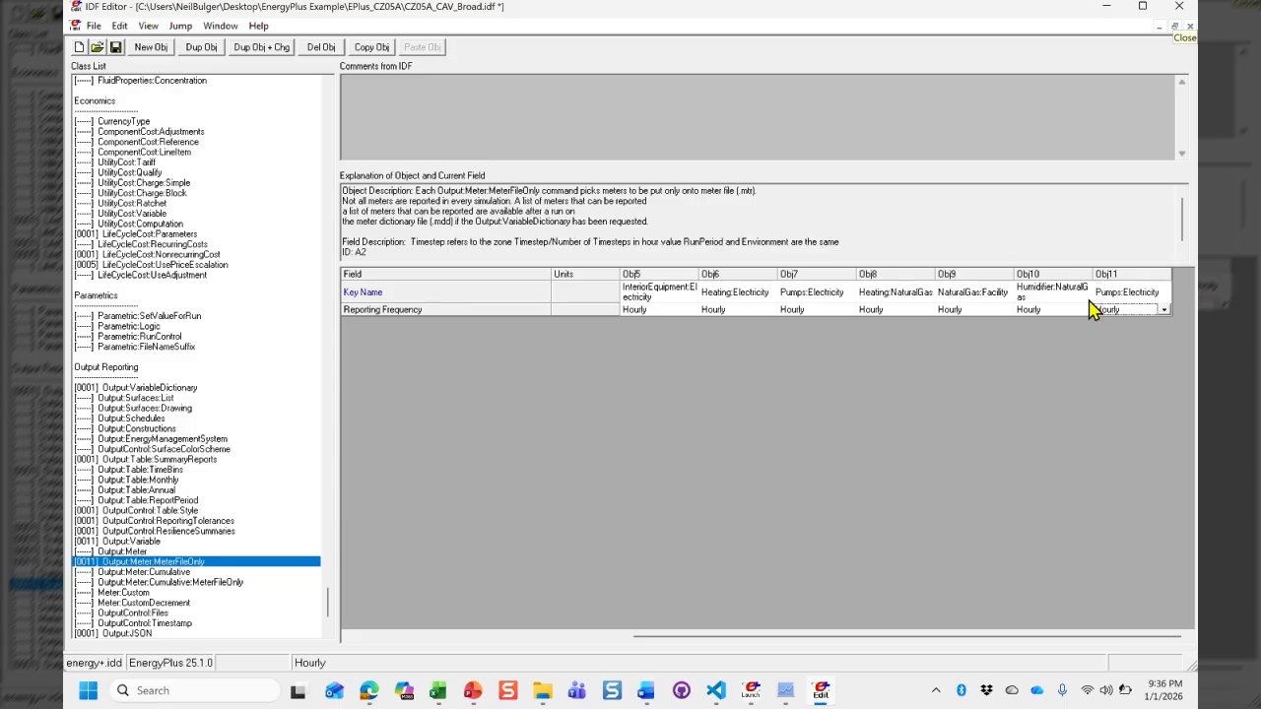
{"action": "left_click", "coordinate": [1126, 285]}
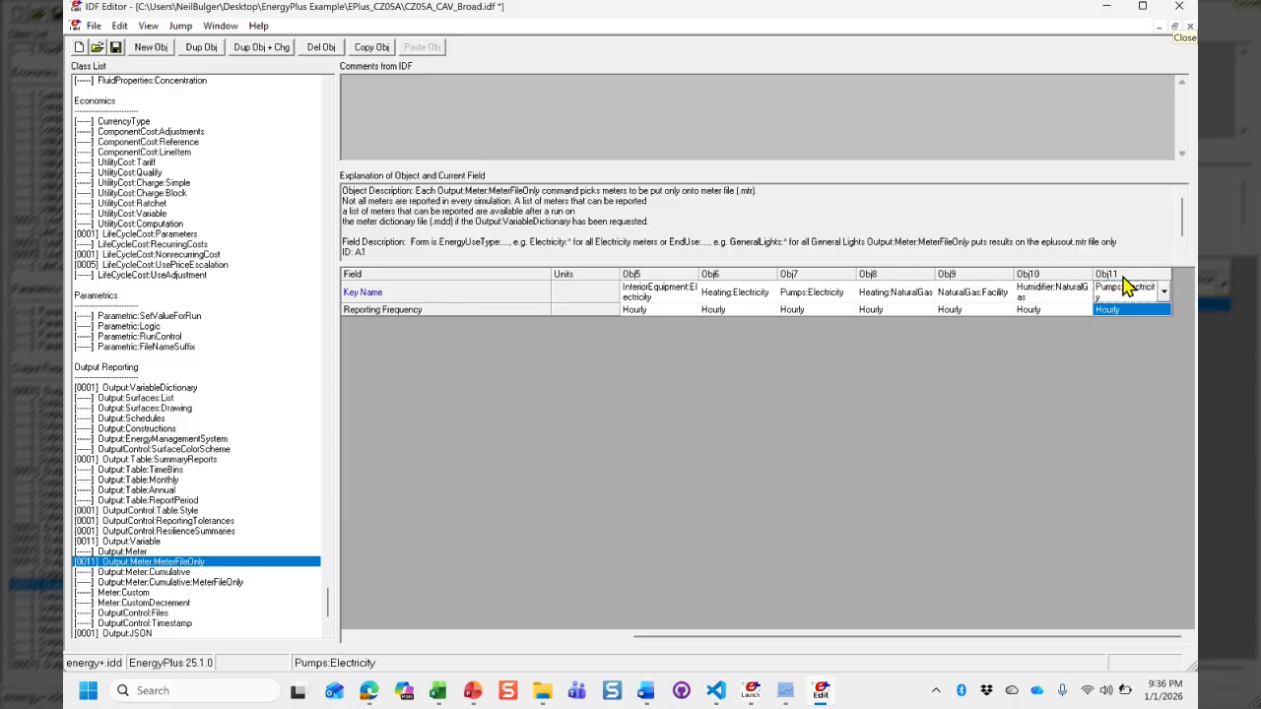
{"action": "left_click", "coordinate": [340, 50]}
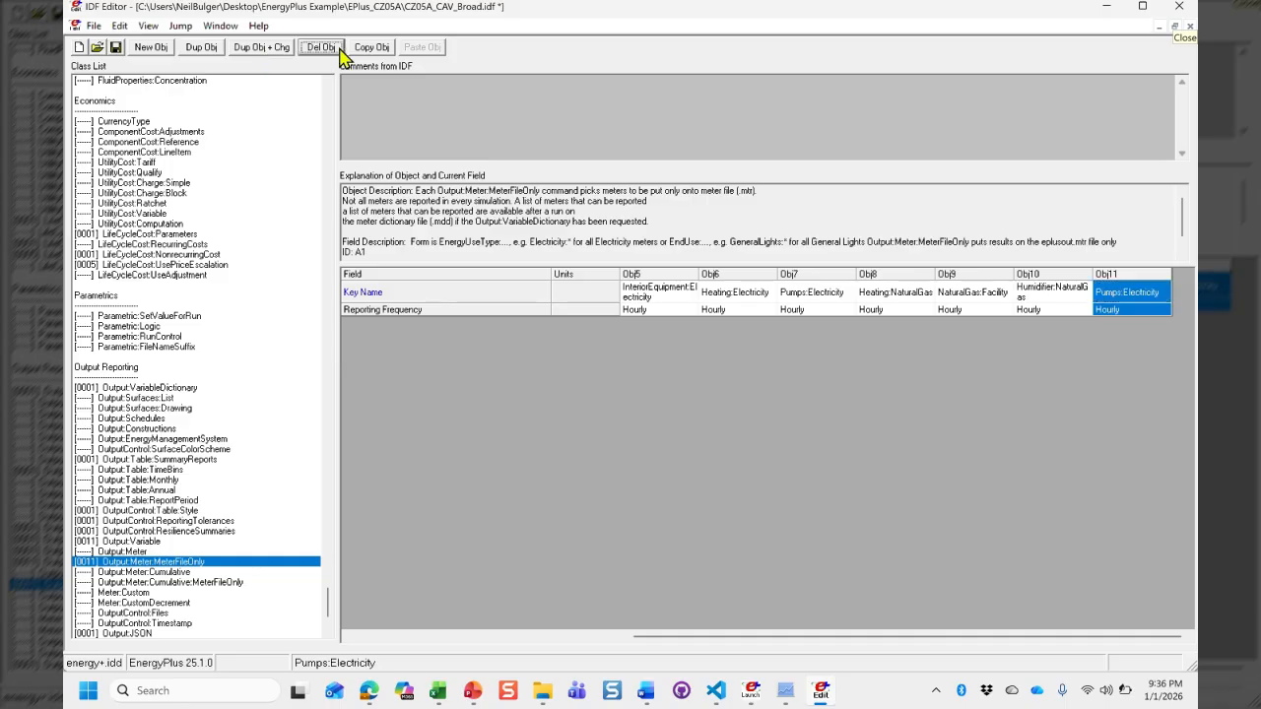
Step: Return to the Output:Variable objects and check the variable names of the first two
{"action": "left_click", "coordinate": [143, 541]}
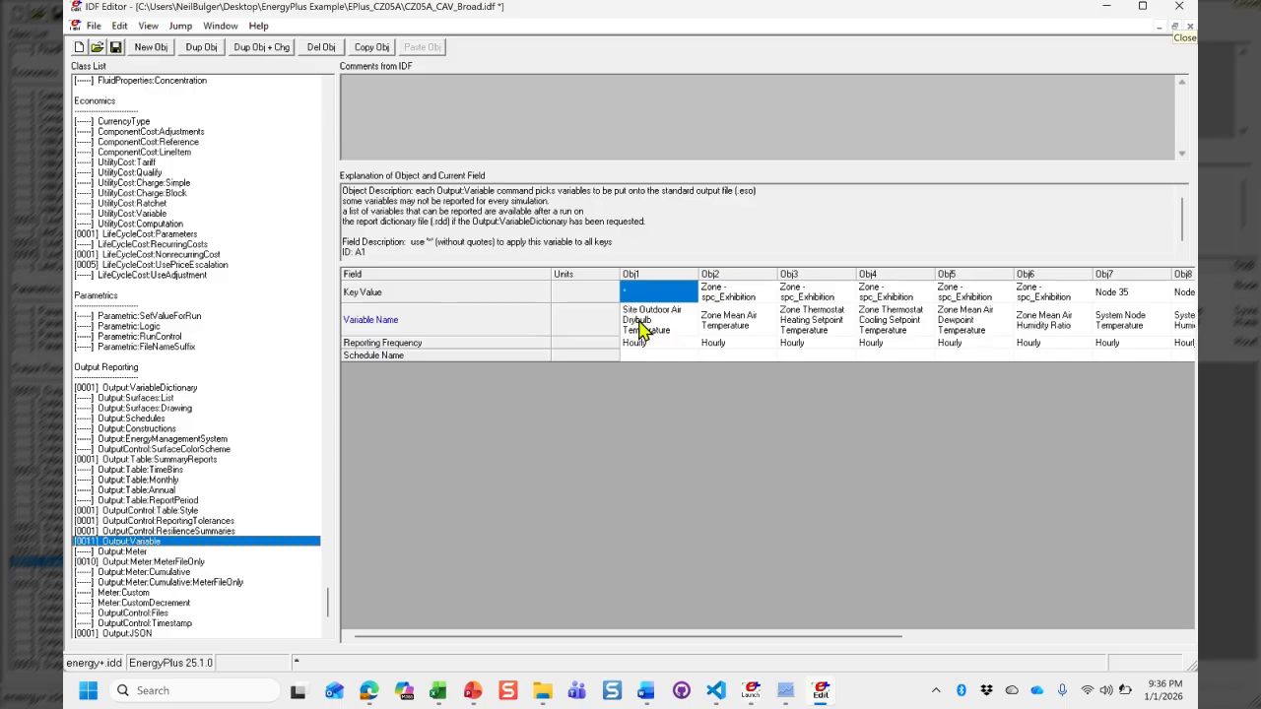
{"action": "left_click", "coordinate": [660, 333]}
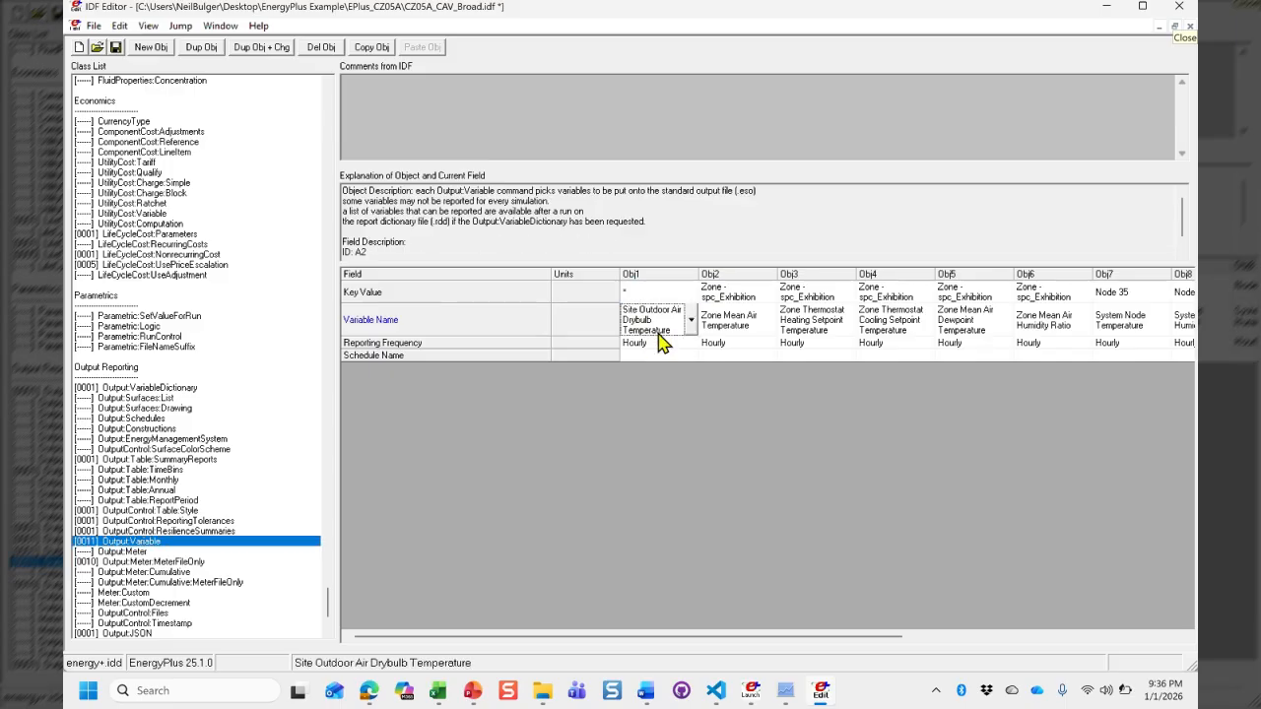
{"action": "left_click", "coordinate": [739, 335]}
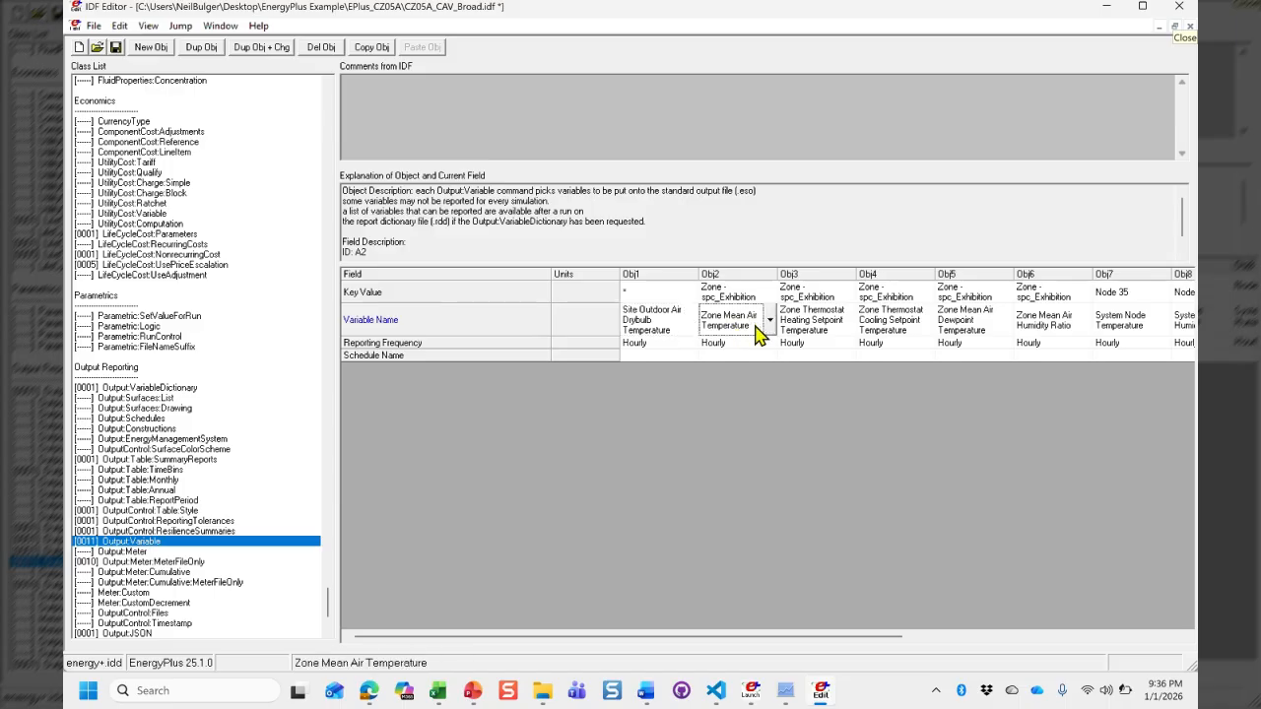
Step: Check the variable names of the first three Output:Variable objects
{"action": "left_click", "coordinate": [781, 329]}
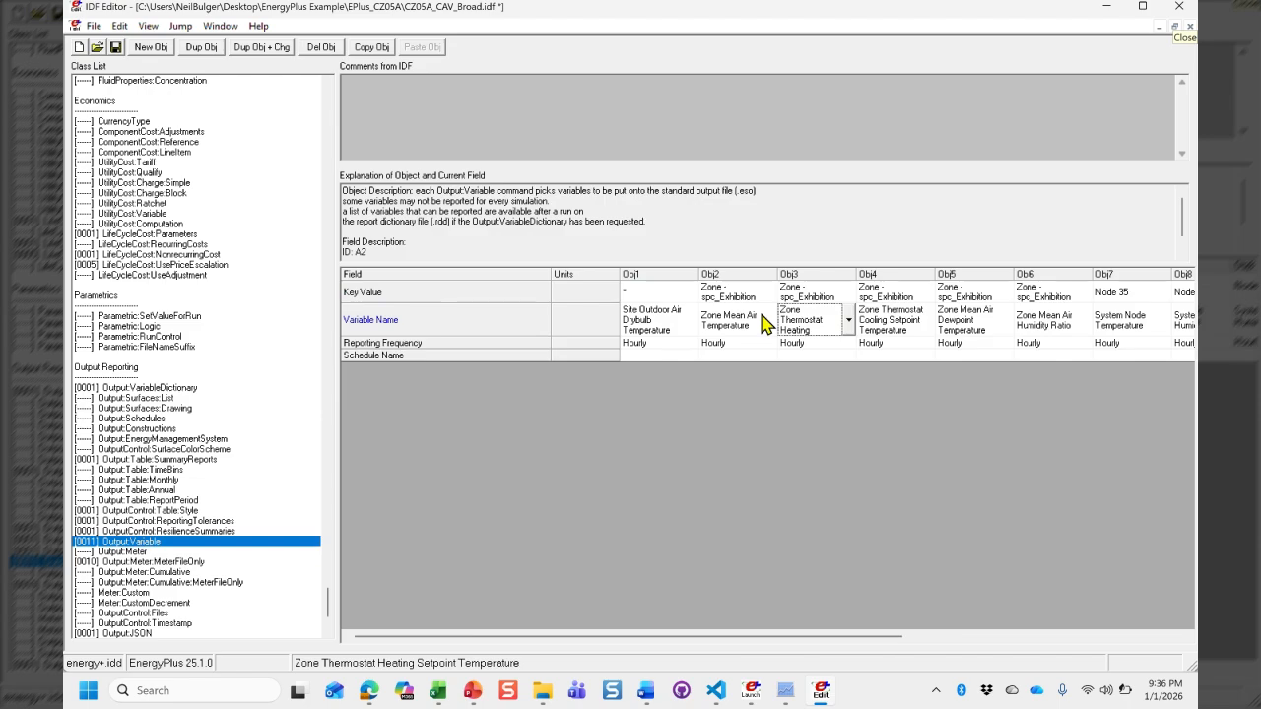
{"action": "left_click", "coordinate": [664, 319]}
{"action": "left_click", "coordinate": [753, 320]}
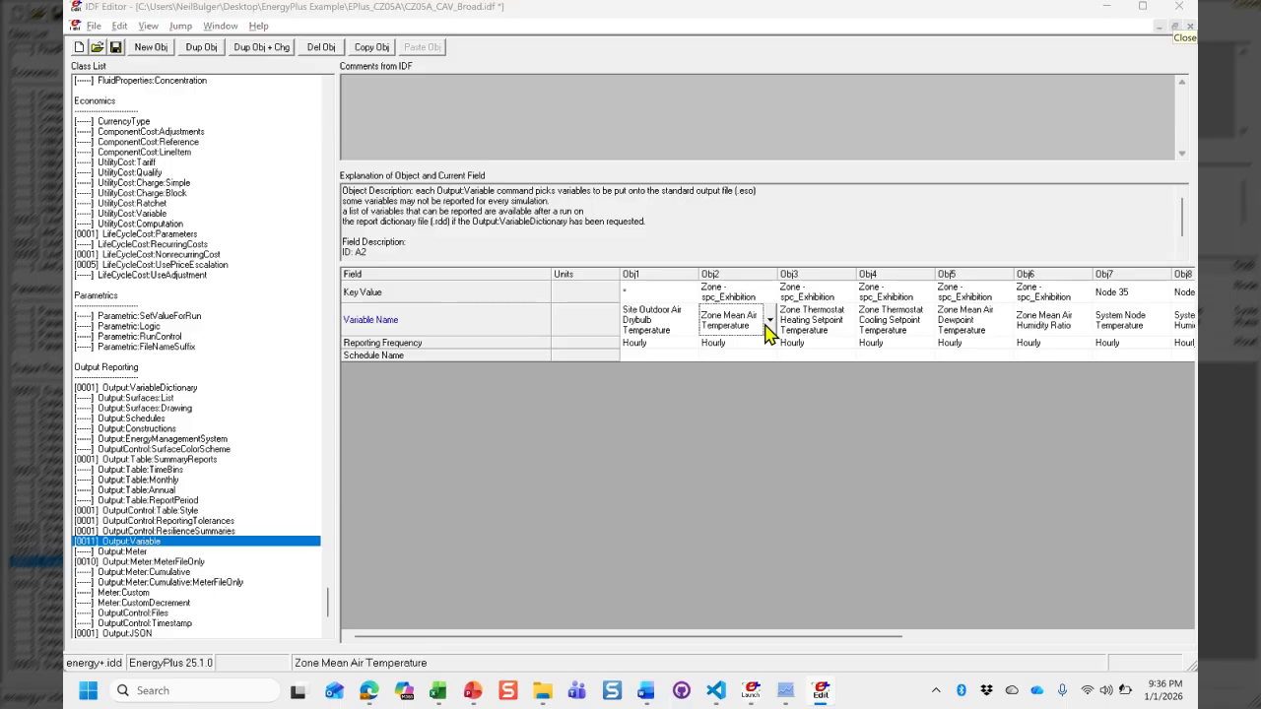
{"action": "key", "text": "alt+Tab"}
{"action": "key", "text": "Escape"}
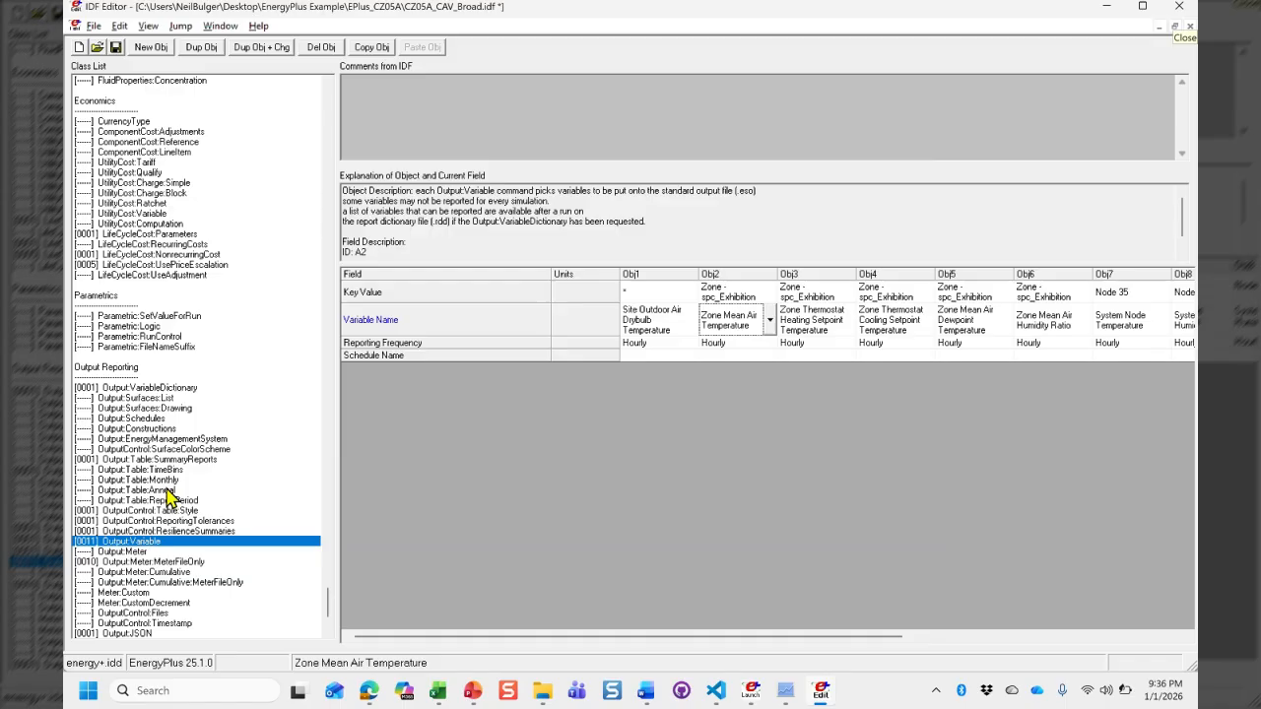
{"action": "left_click", "coordinate": [649, 332]}
Step: Switch to File Explorer and open the EPlus_CZ03C folder inside the EnergyPlus Example folder
{"action": "key", "text": "alt+Tab"}
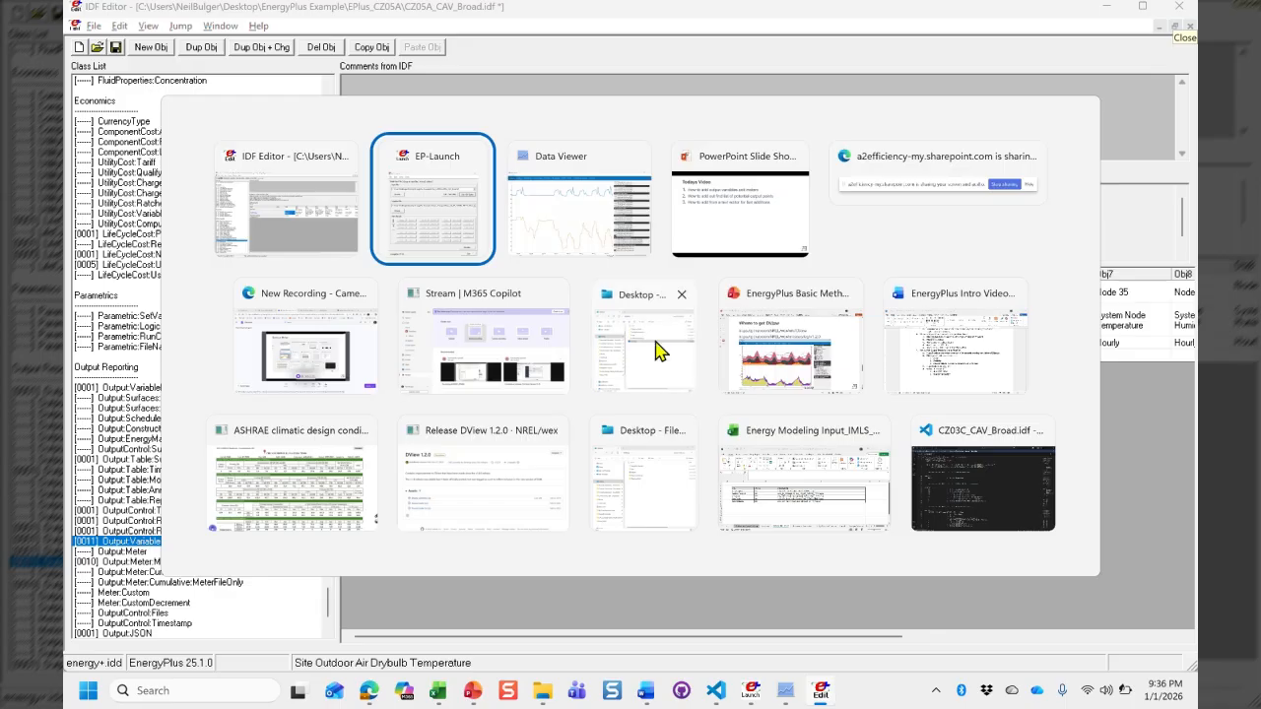
{"action": "left_click", "coordinate": [659, 352]}
{"action": "left_click", "coordinate": [788, 167]}
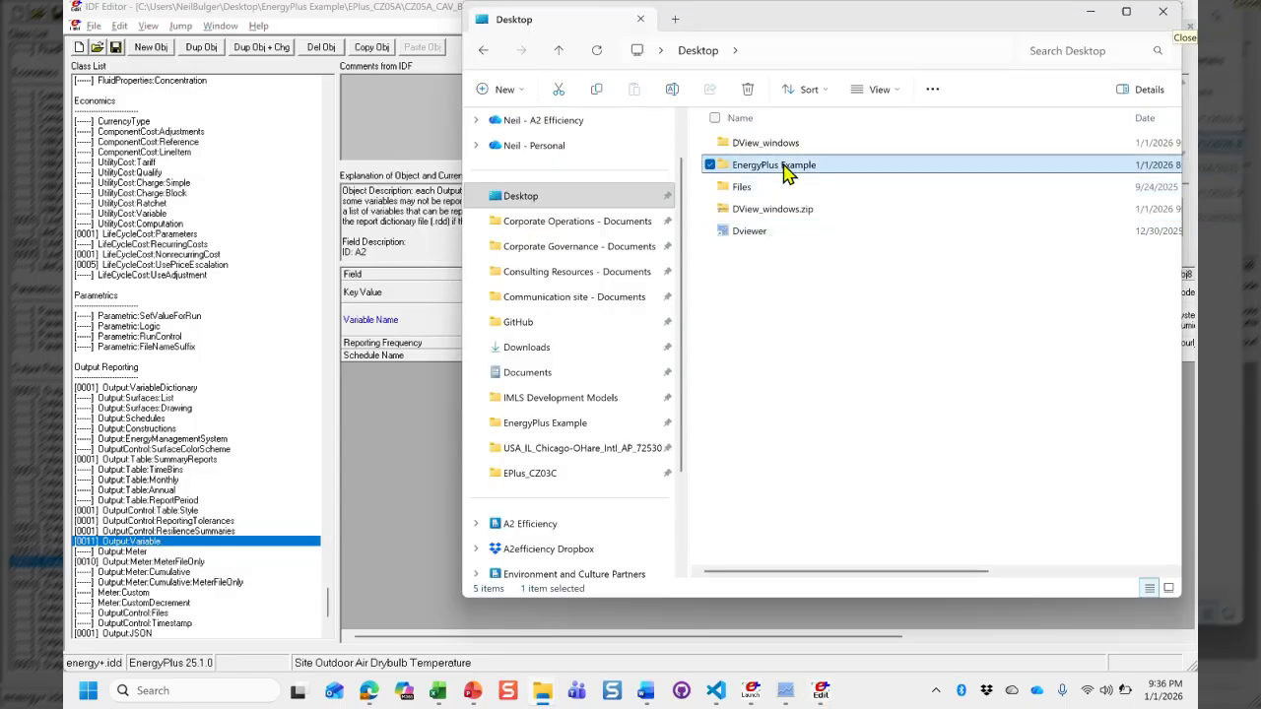
{"action": "double_click", "coordinate": [787, 167]}
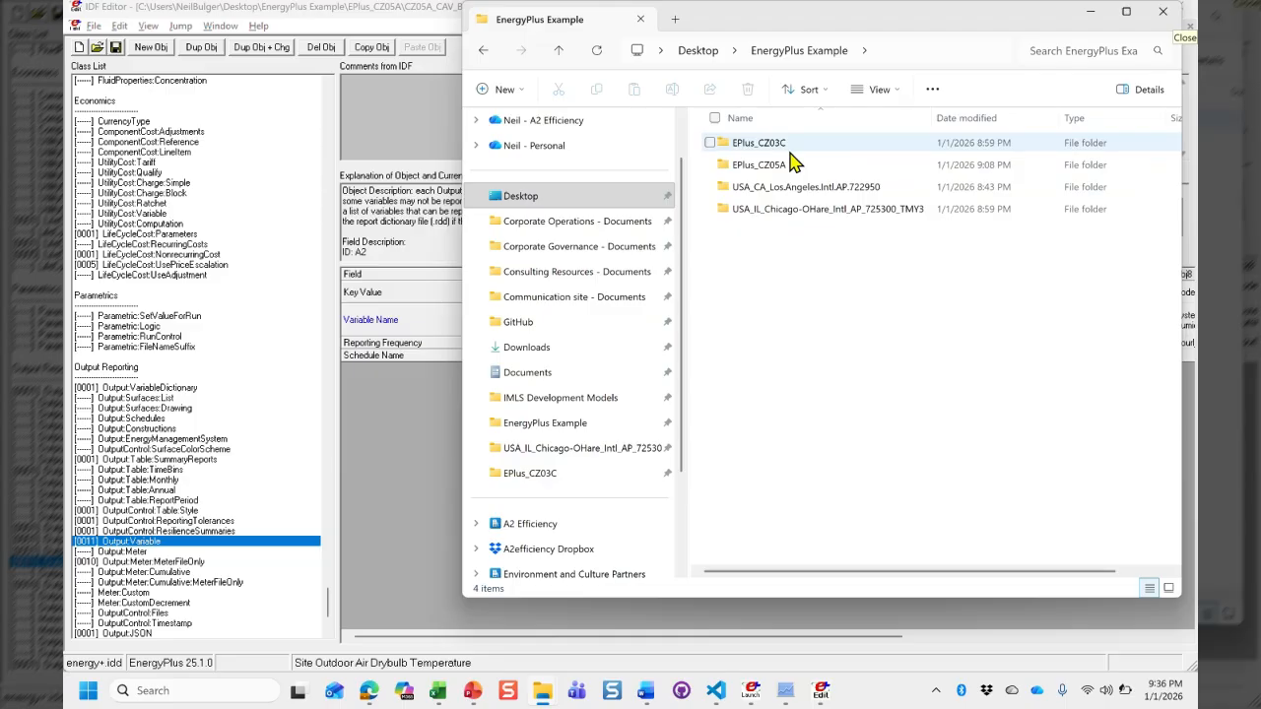
{"action": "left_click", "coordinate": [794, 151]}
{"action": "double_click", "coordinate": [795, 150]}
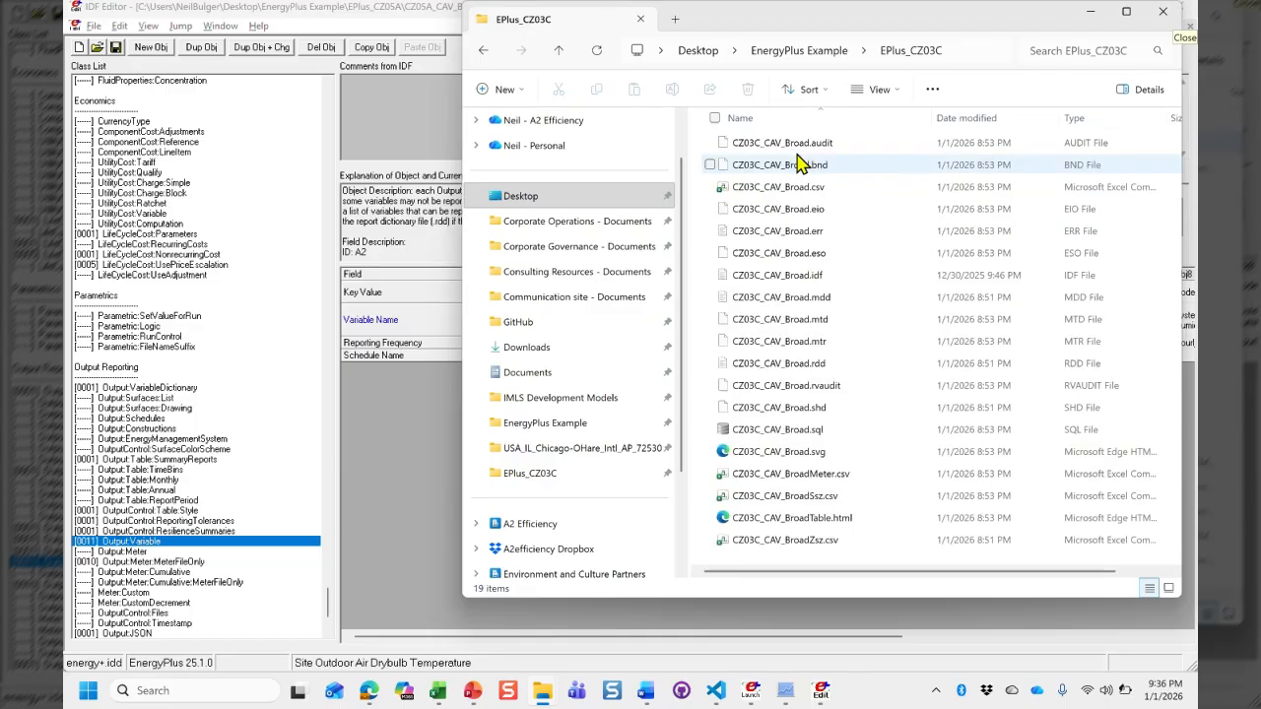
Step: Open the report data dictionary file CZ03C_CAV_Broad.rdd in Visual Studio Code
{"action": "left_click", "coordinate": [845, 283]}
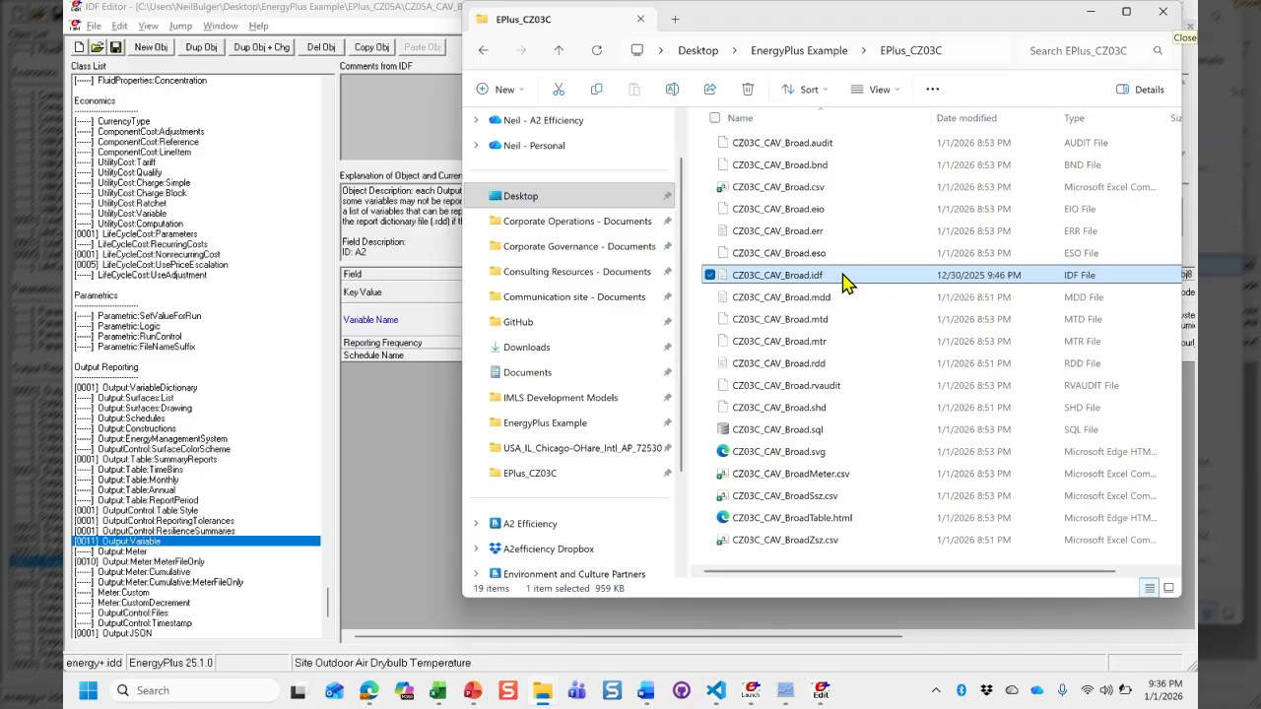
{"action": "left_click", "coordinate": [815, 366]}
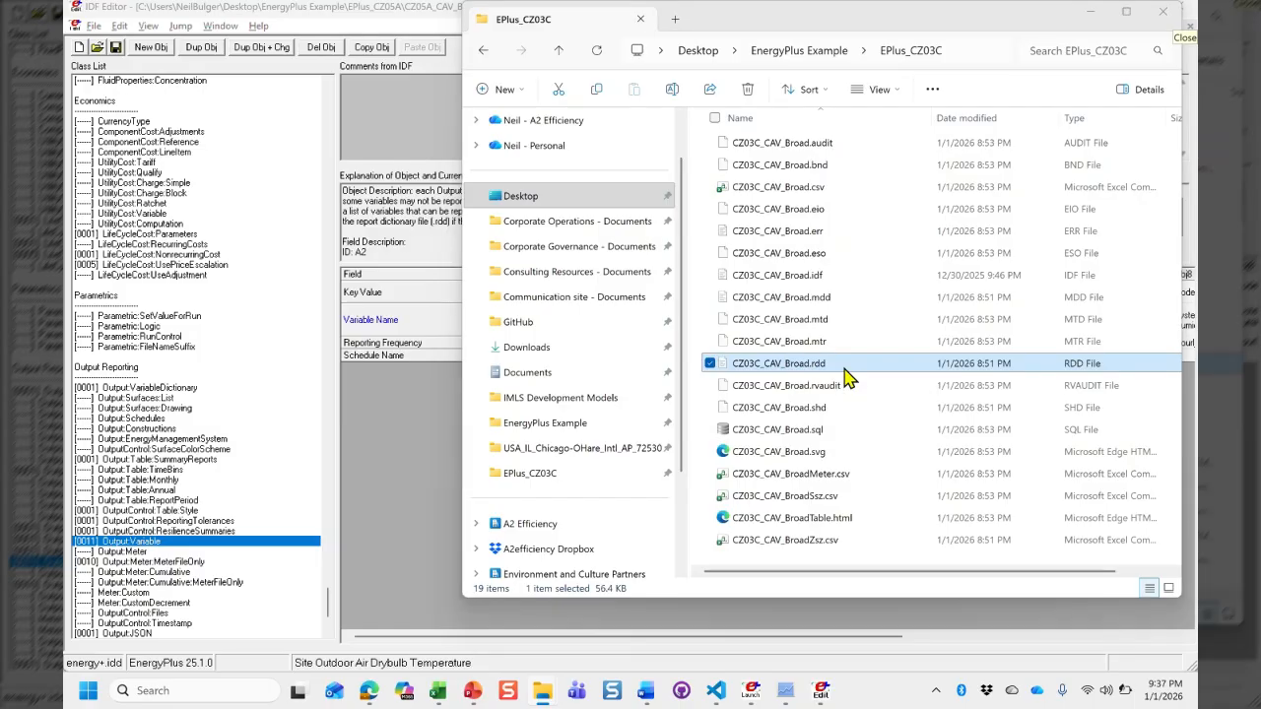
{"action": "double_click", "coordinate": [845, 367]}
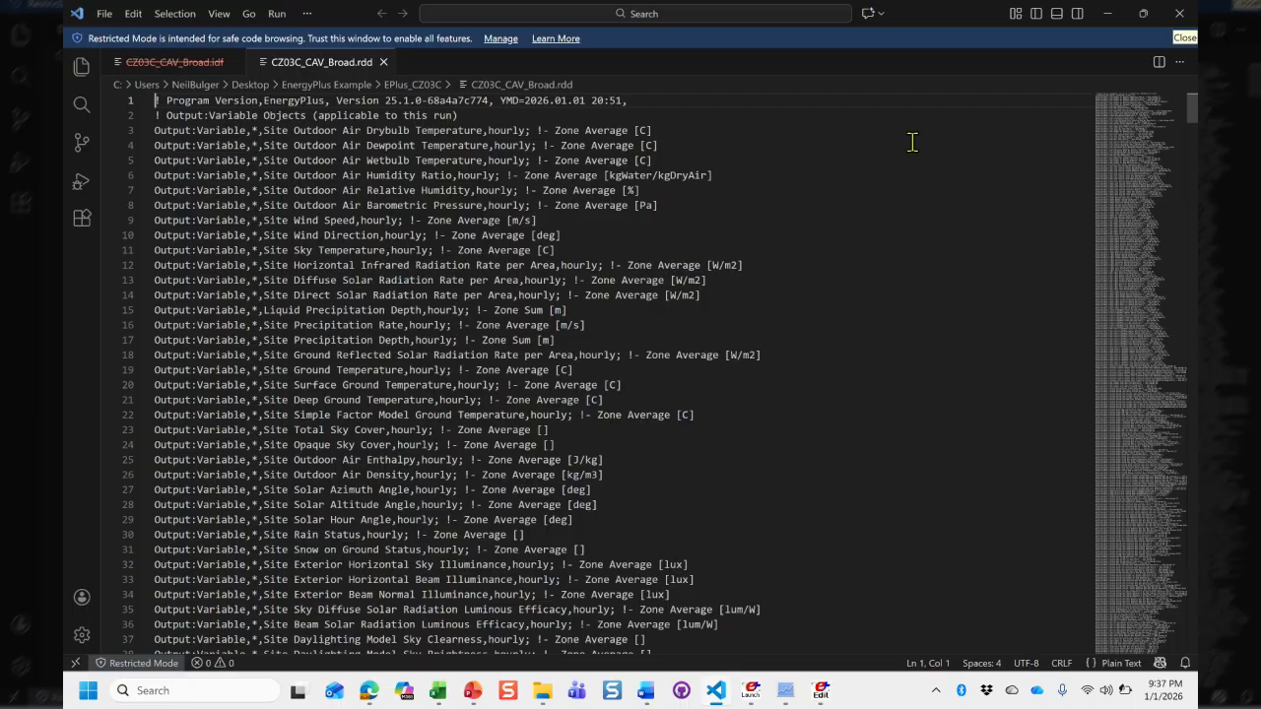
Step: Look through the Output:Variable entries down to the end of the file, then examine the air system energy entries
{"action": "left_click_drag", "start_coordinate": [1141, 138], "coordinate": [1133, 483]}
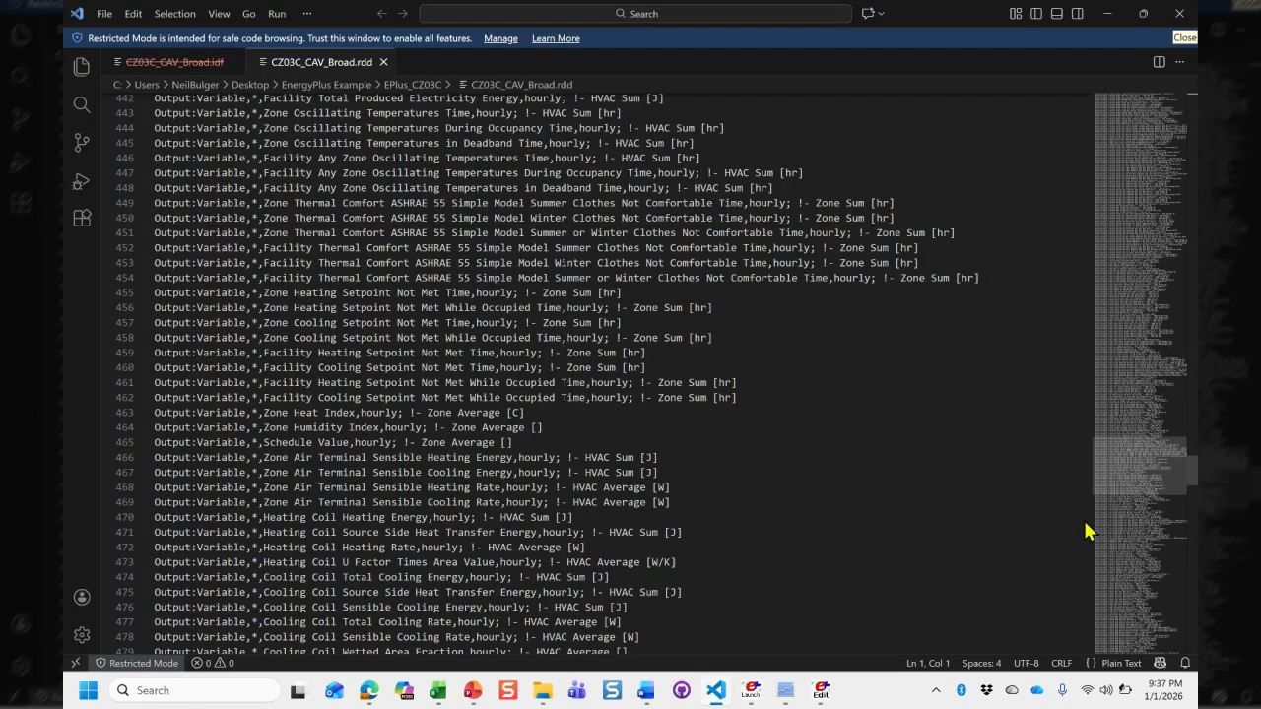
{"action": "left_click_drag", "start_coordinate": [1084, 531], "coordinate": [1099, 611]}
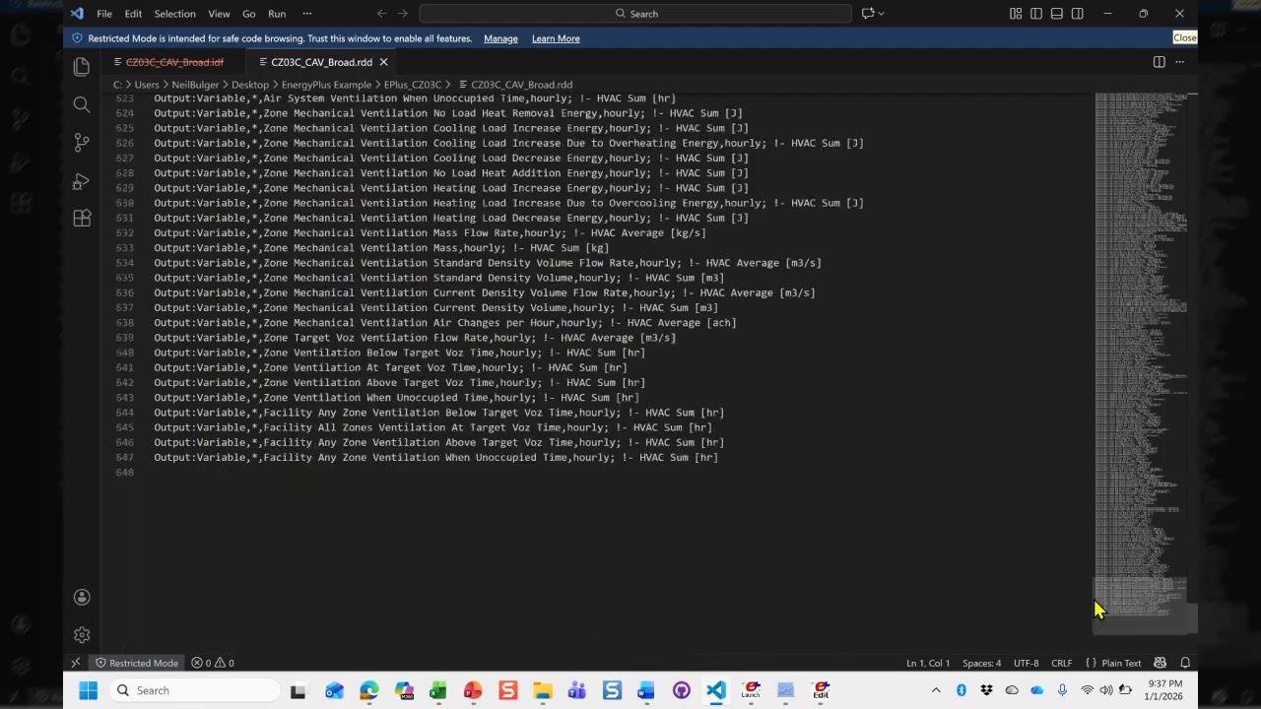
{"action": "scroll", "coordinate": [657, 552], "scroll_direction": "up", "scroll_amount": 5}
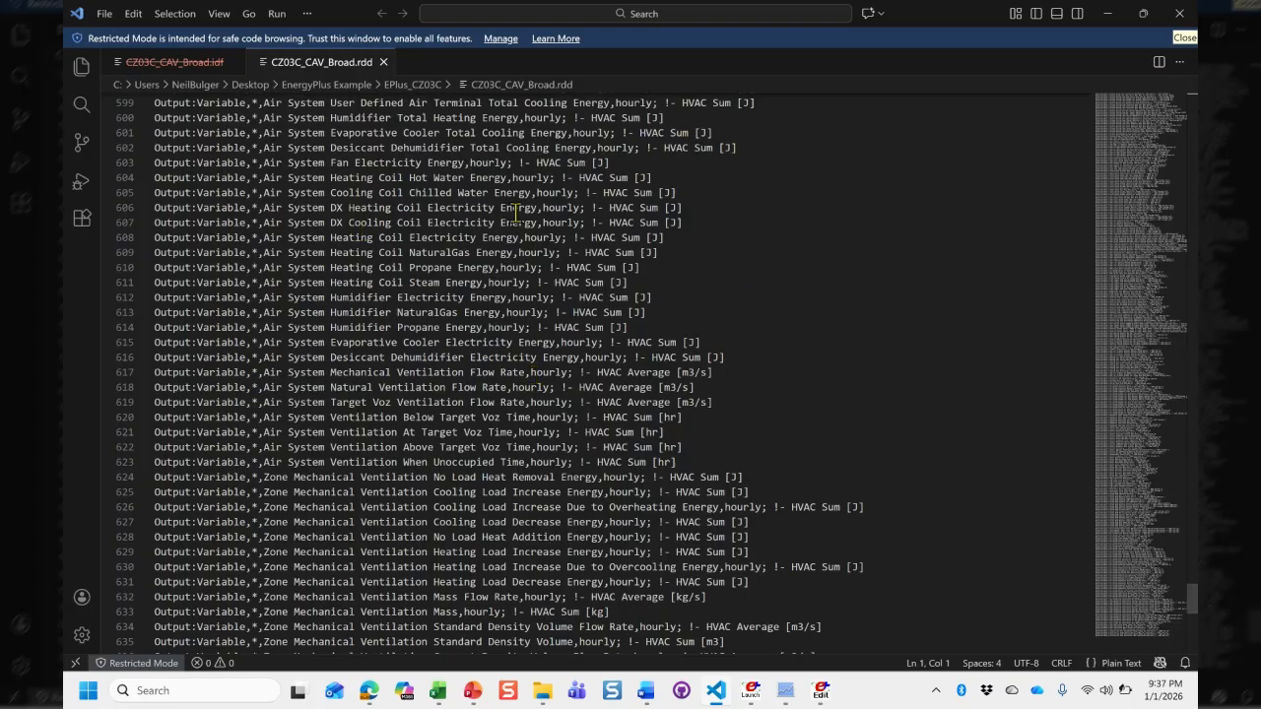
{"action": "left_click", "coordinate": [714, 204]}
{"action": "left_click_drag", "start_coordinate": [713, 203], "coordinate": [708, 194]}
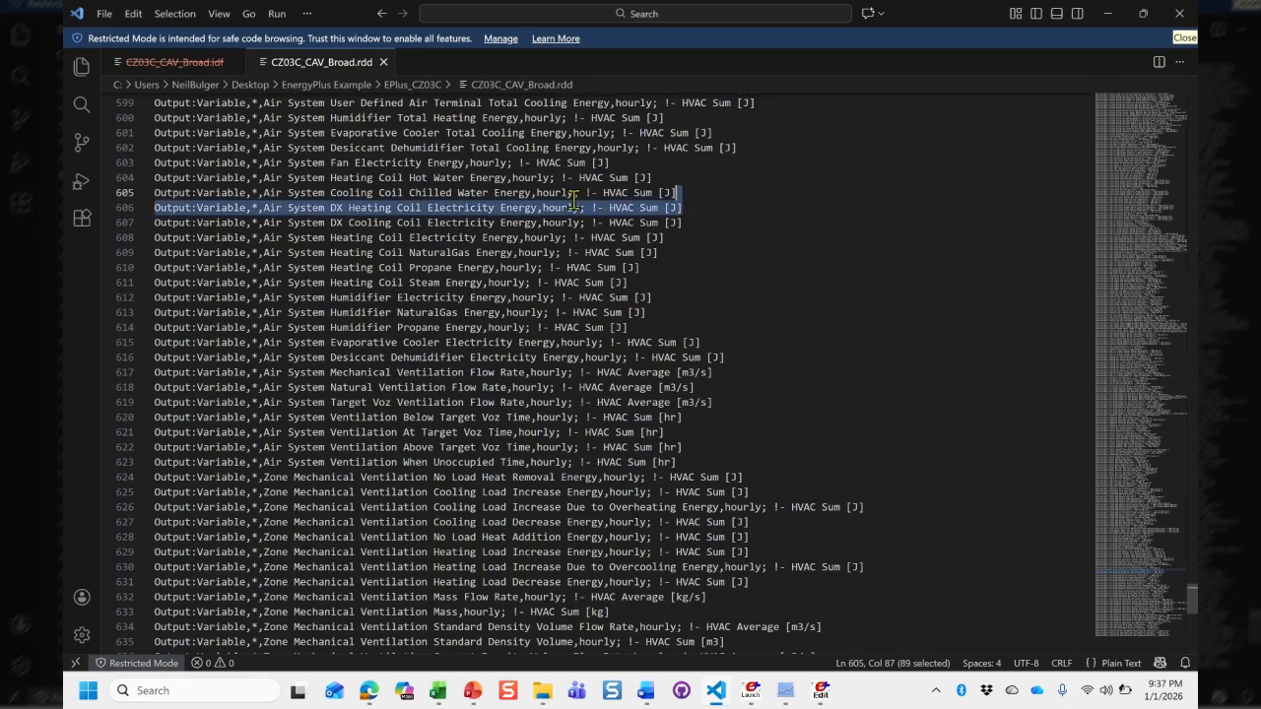
{"action": "scroll", "coordinate": [549, 181], "scroll_direction": "up", "scroll_amount": 2}
{"action": "scroll", "coordinate": [550, 181], "scroll_direction": "up", "scroll_amount": 1}
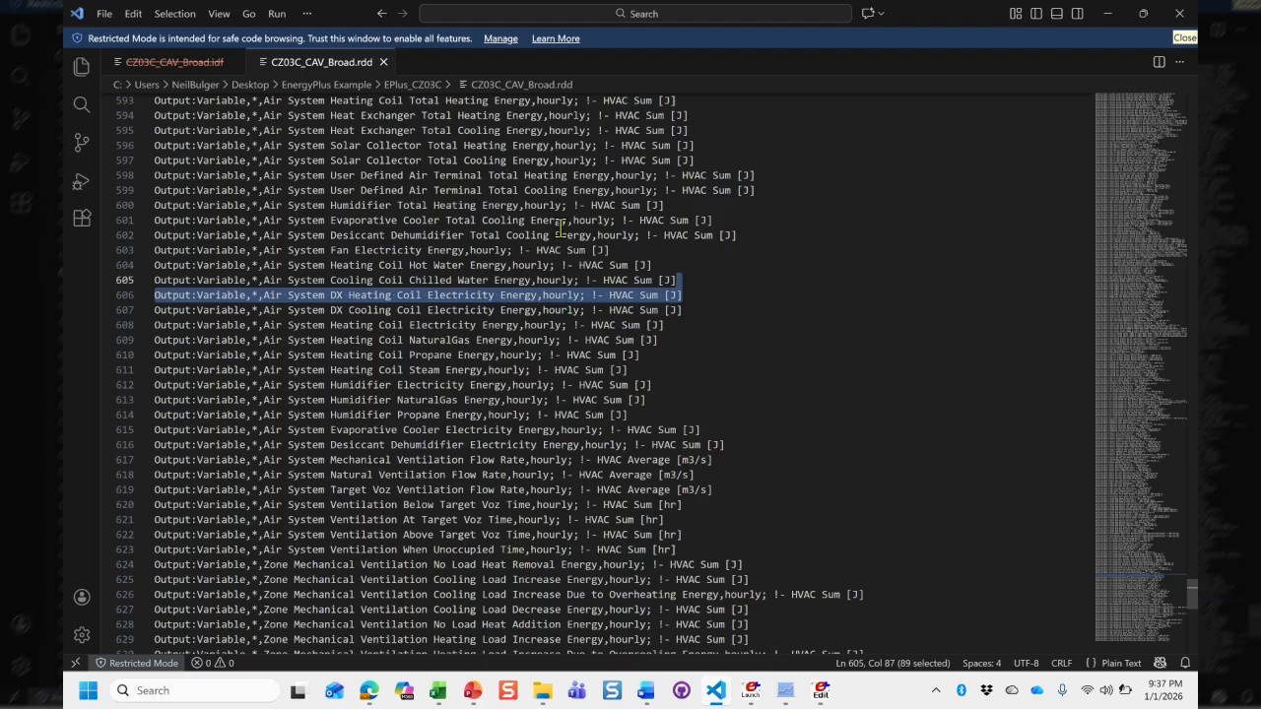
Step: Examine the object type, asterisk key, variable name and hourly frequency in the Air System User Defined Air Terminal Total Heating Energy entry
{"action": "left_click_drag", "start_coordinate": [172, 175], "coordinate": [209, 175]}
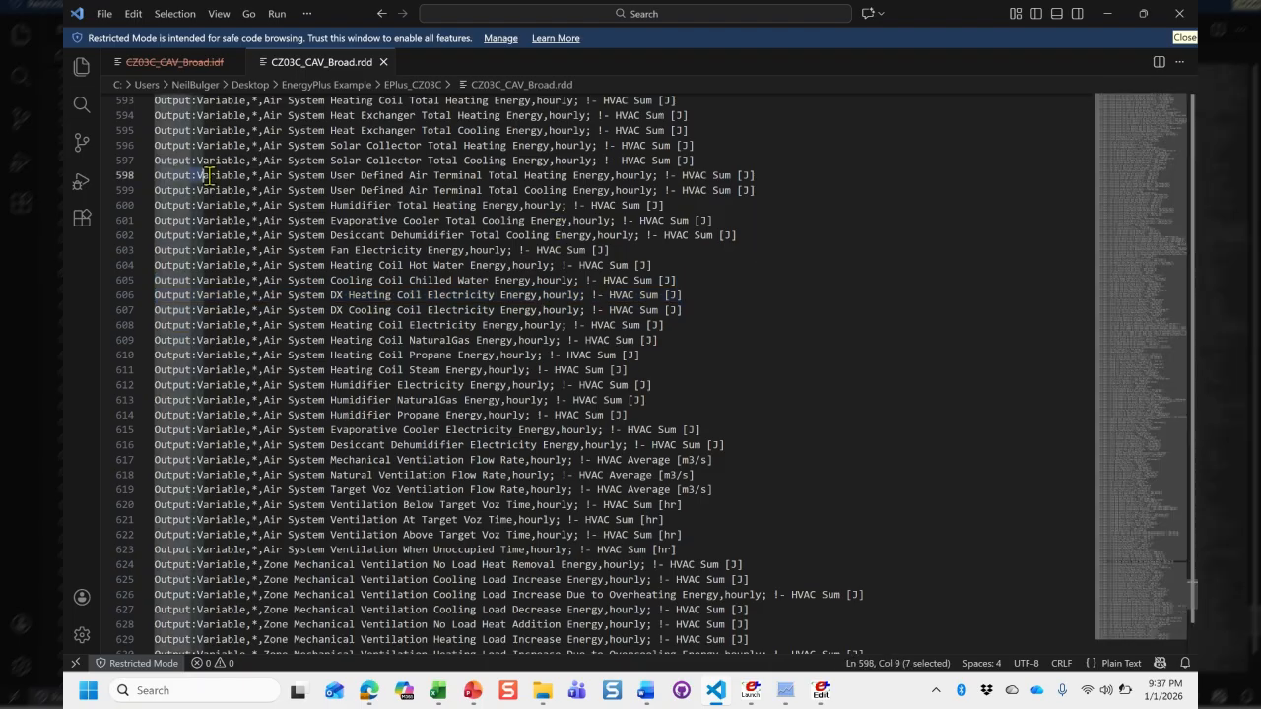
{"action": "left_click", "coordinate": [251, 175]}
{"action": "left_click", "coordinate": [253, 175]}
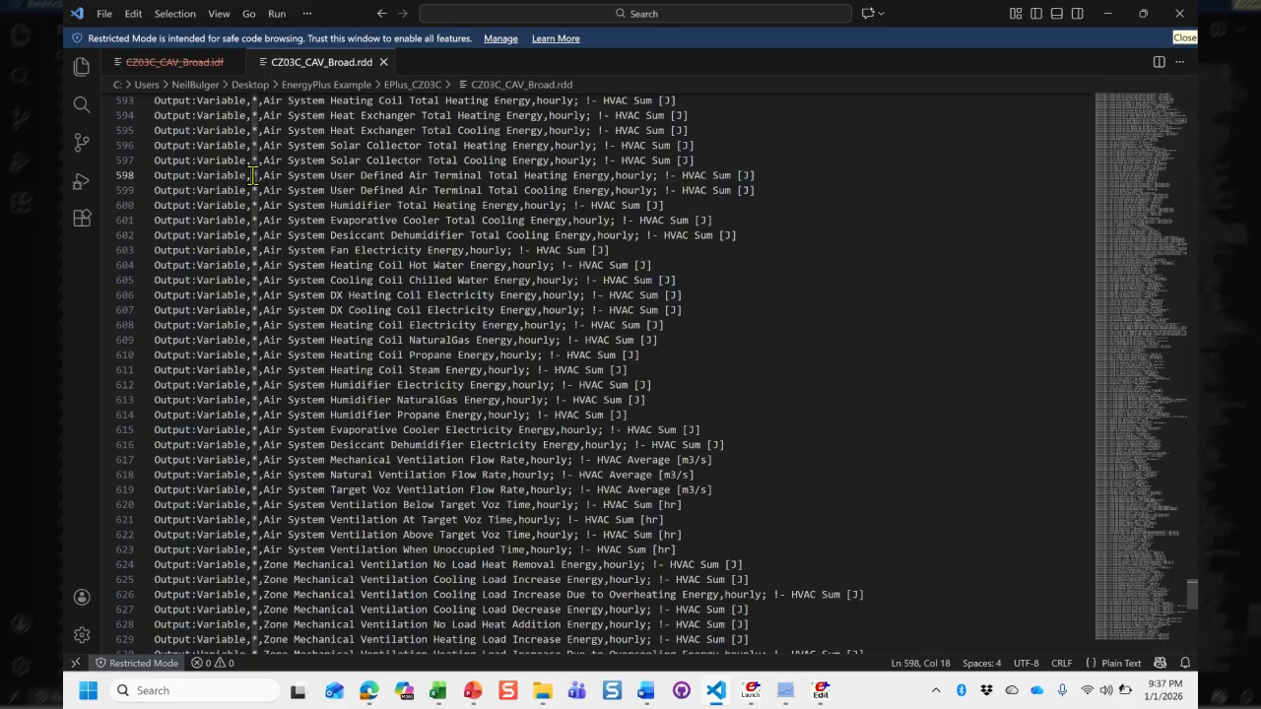
{"action": "key", "text": "shift+Left"}
{"action": "left_click", "coordinate": [265, 176]}
{"action": "left_click_drag", "start_coordinate": [265, 175], "coordinate": [610, 177]}
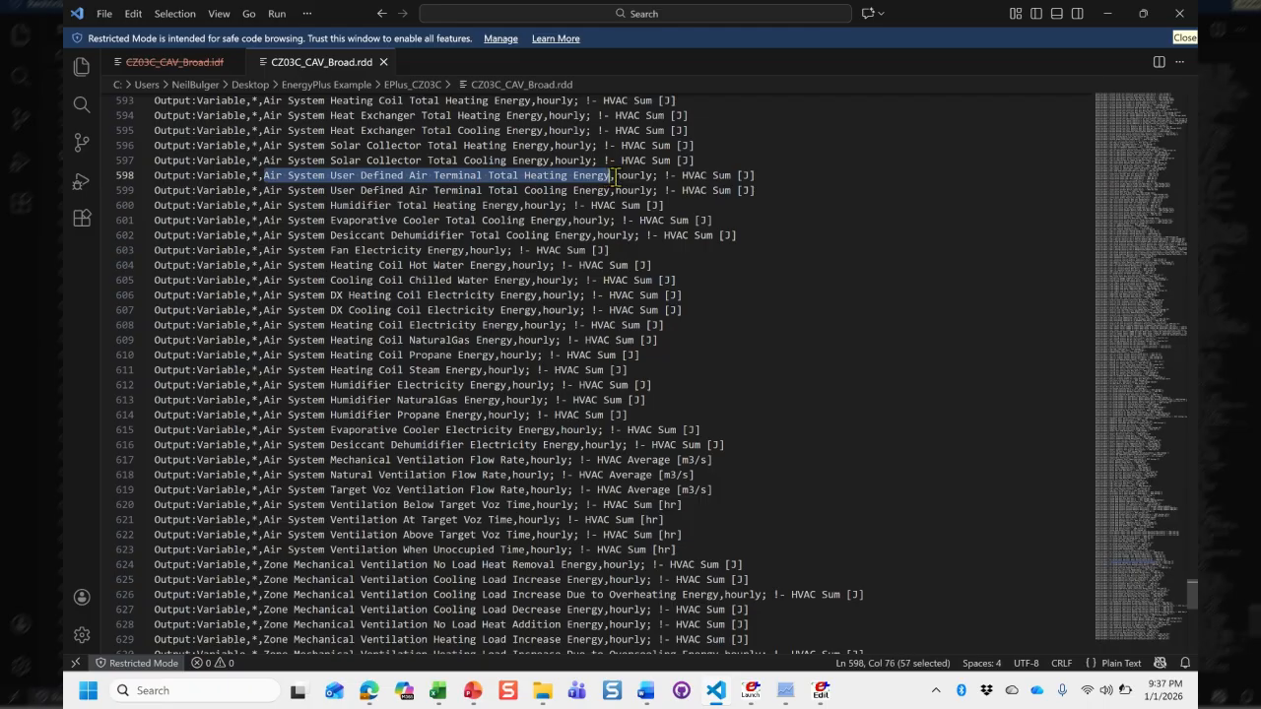
{"action": "left_click", "coordinate": [616, 177]}
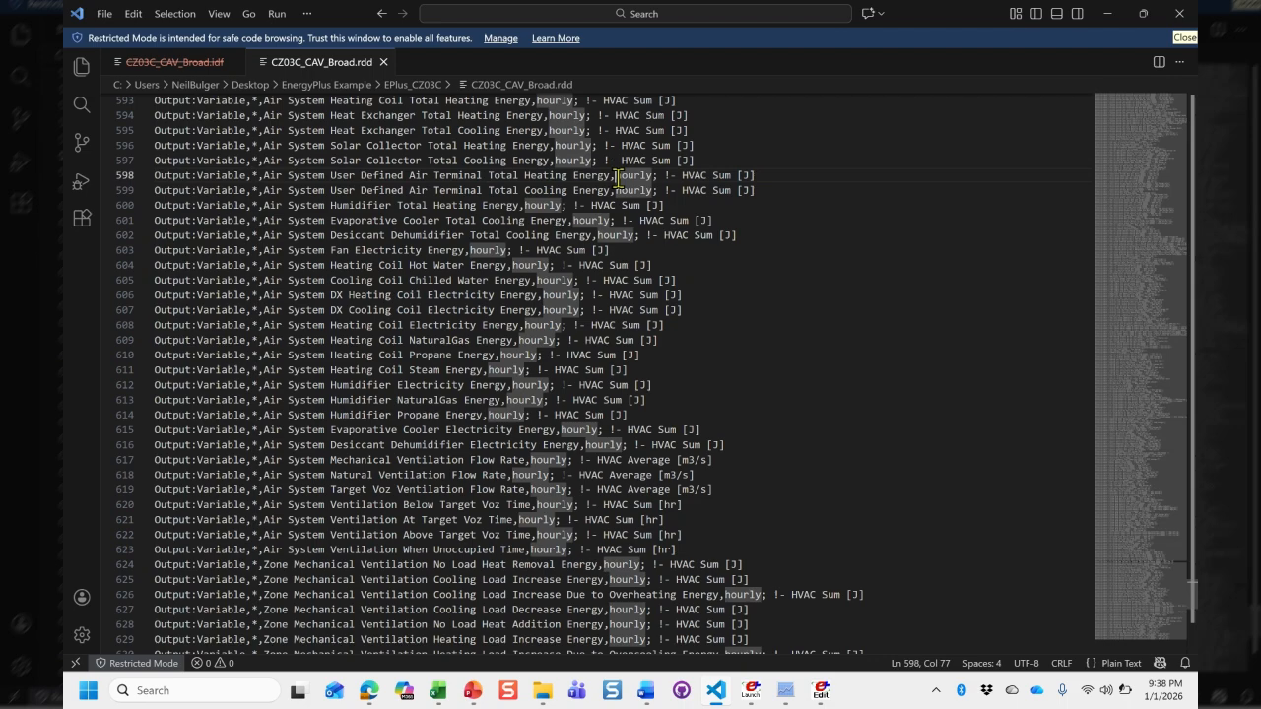
{"action": "left_click_drag", "start_coordinate": [617, 177], "coordinate": [655, 177]}
{"action": "left_click", "coordinate": [655, 178]}
Step: Switch to IDF Editor and check the reporting frequency choices and variable name of the first Output:Variable object
{"action": "key", "text": "alt+Tab"}
{"action": "key", "text": "alt+Tab"}
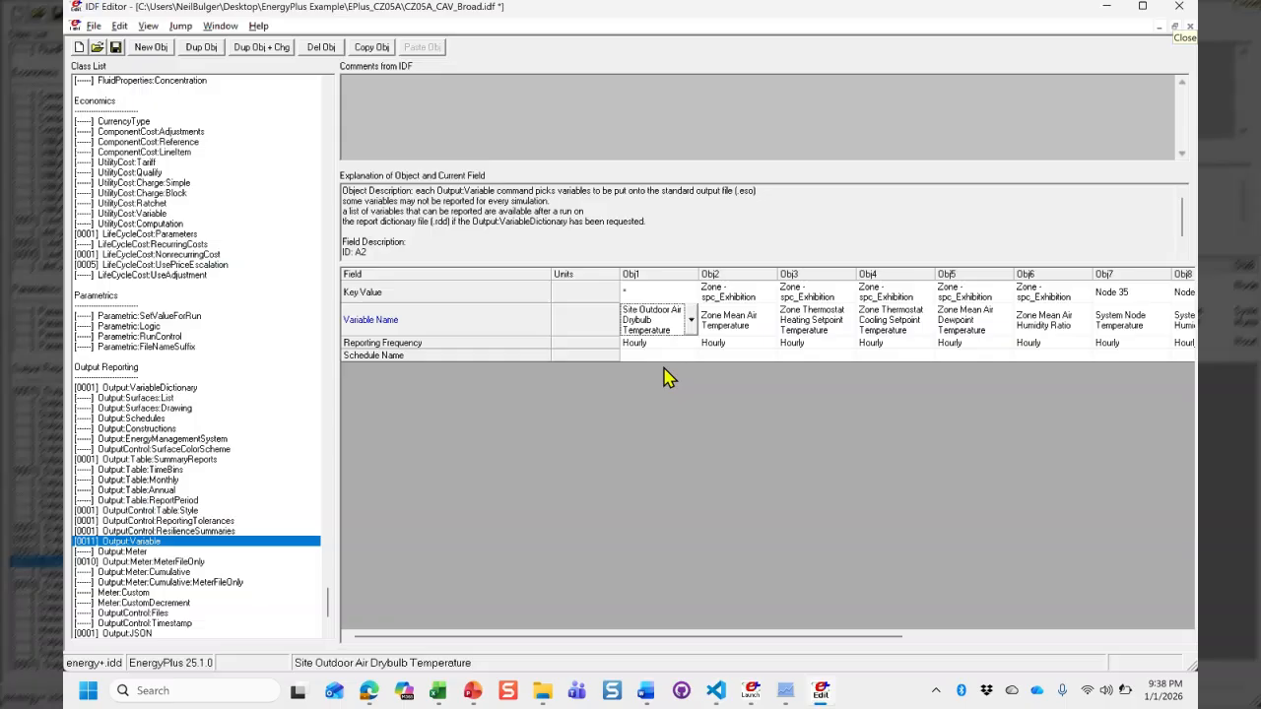
{"action": "left_click", "coordinate": [685, 345]}
{"action": "left_click", "coordinate": [691, 344]}
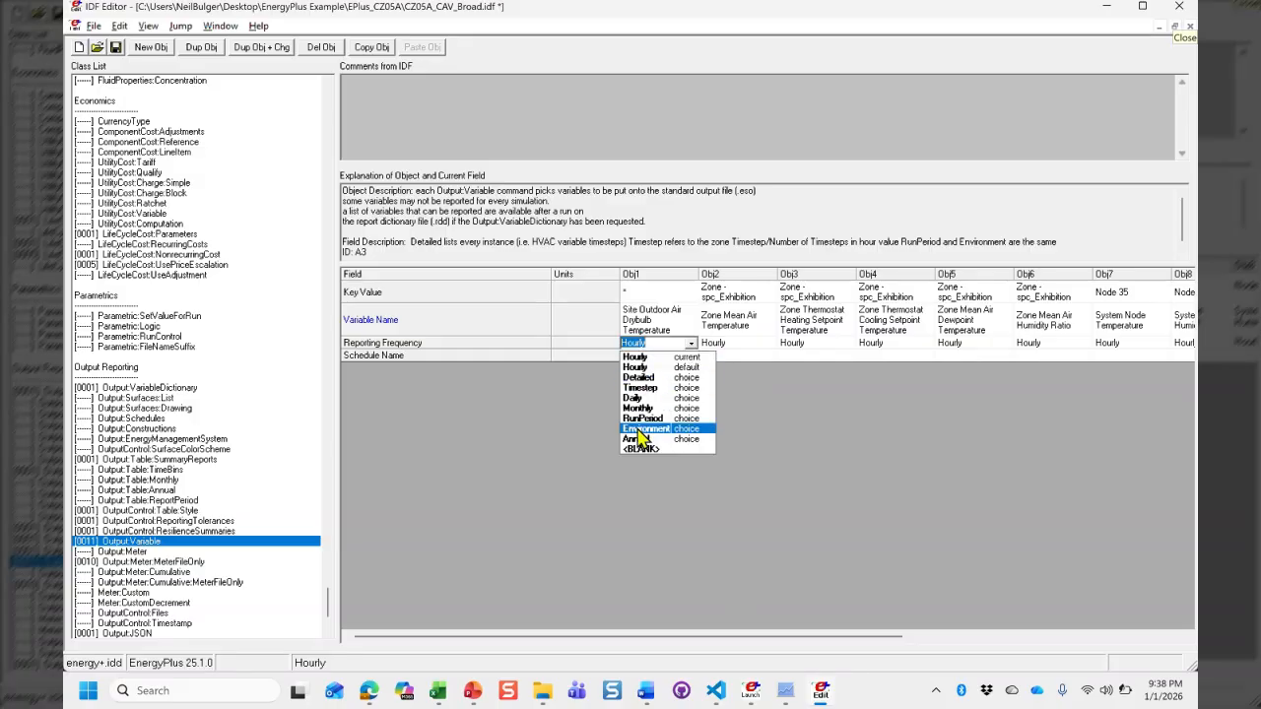
{"action": "left_click", "coordinate": [588, 431]}
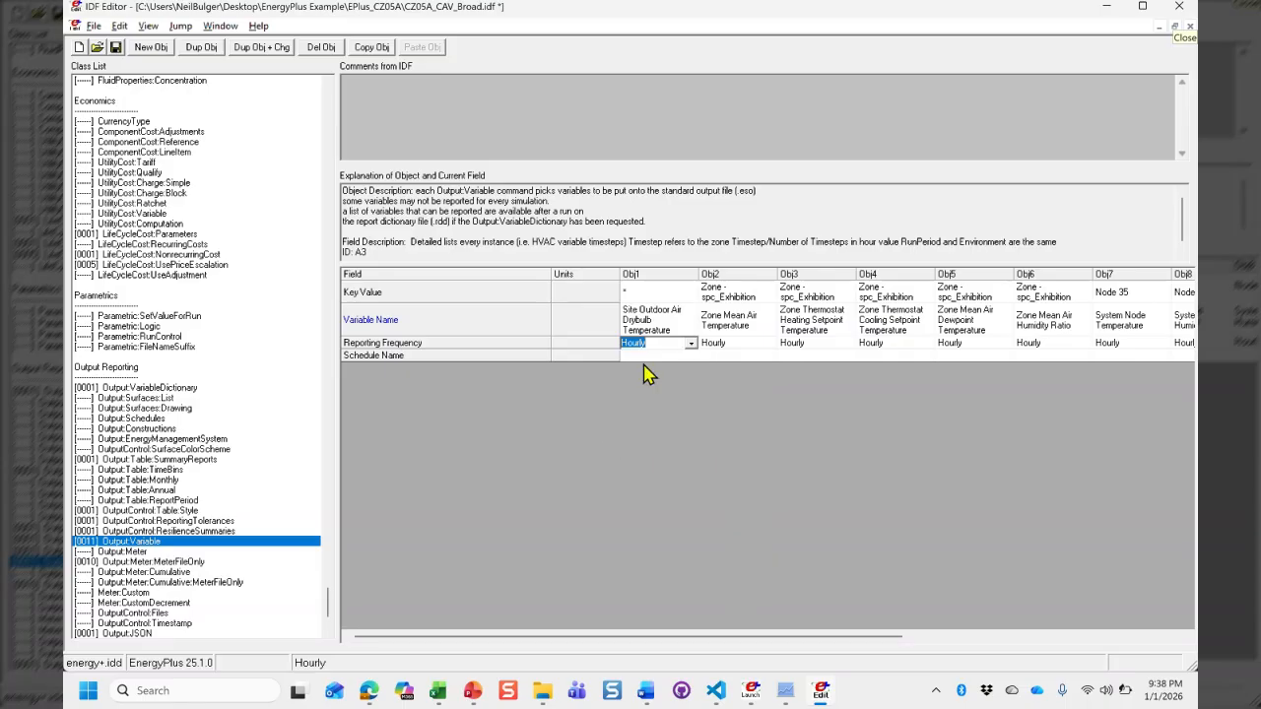
{"action": "left_click", "coordinate": [665, 336]}
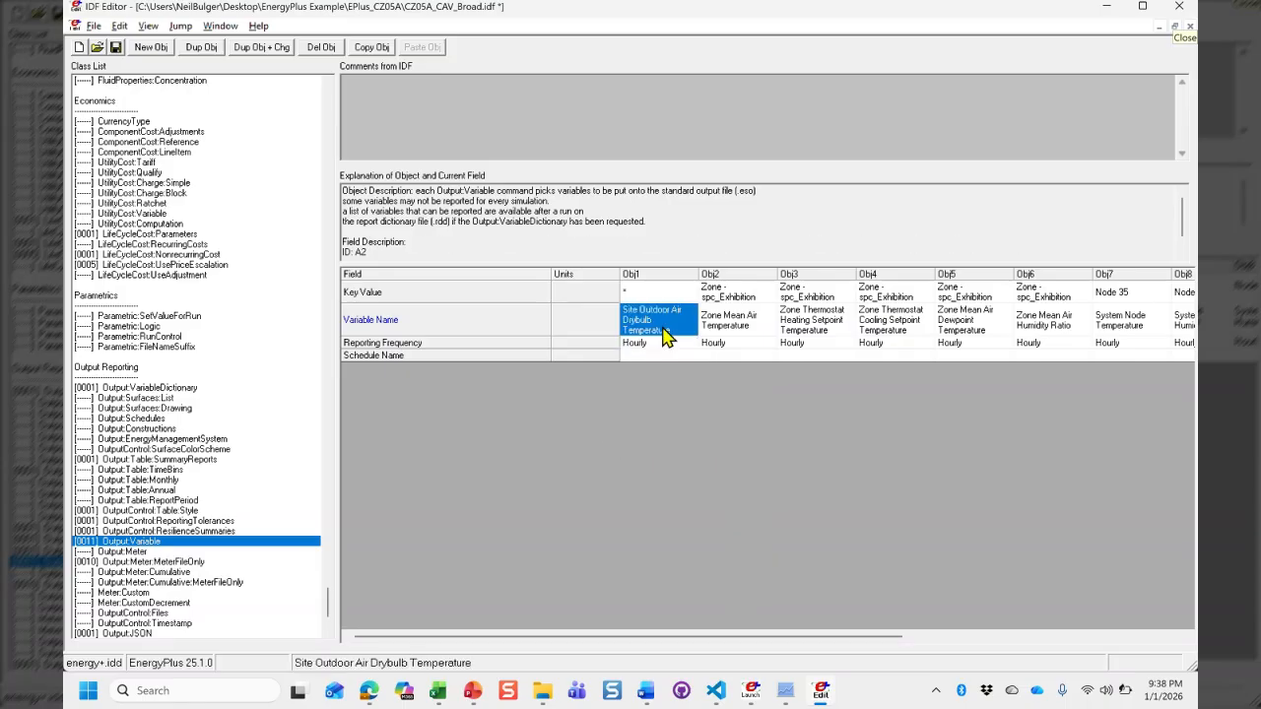
{"action": "left_click", "coordinate": [666, 336]}
Step: Return to CZ03C_CAV_Broad.rdd in Visual Studio Code and find the System Node variable entries
{"action": "key", "text": "alt+Tab"}
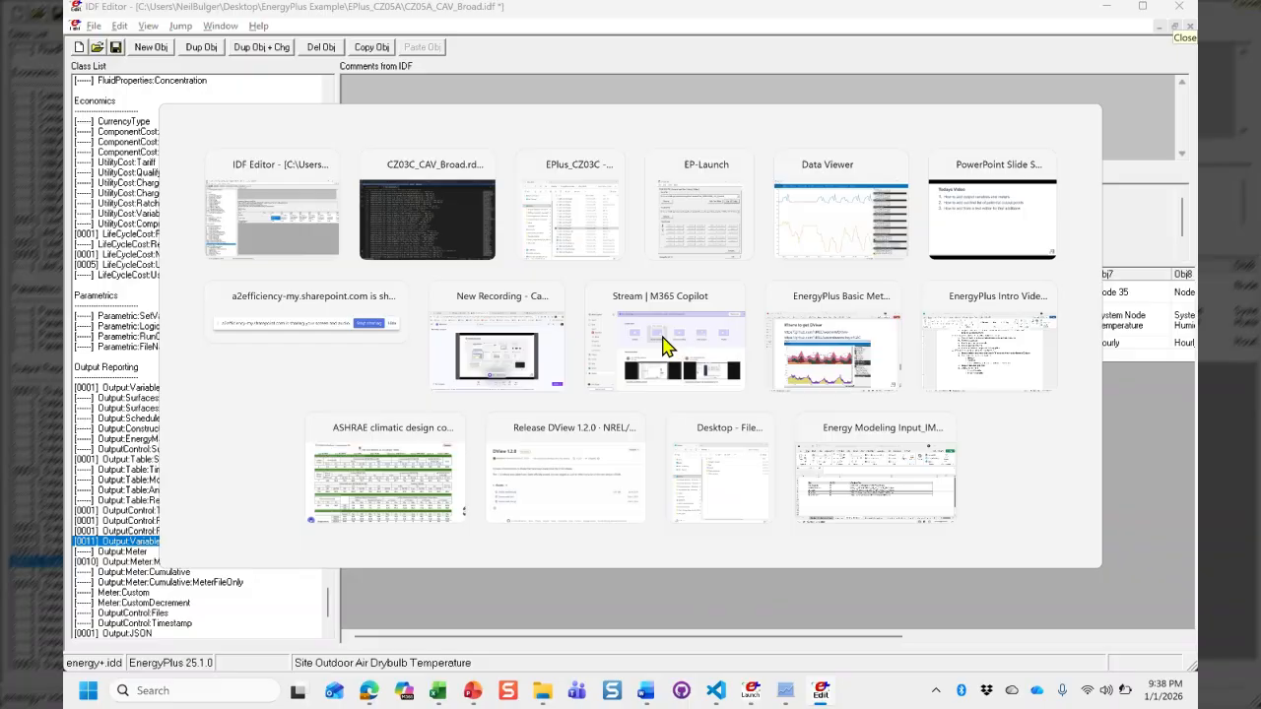
{"action": "scroll", "coordinate": [492, 224], "scroll_direction": "down", "scroll_amount": 1}
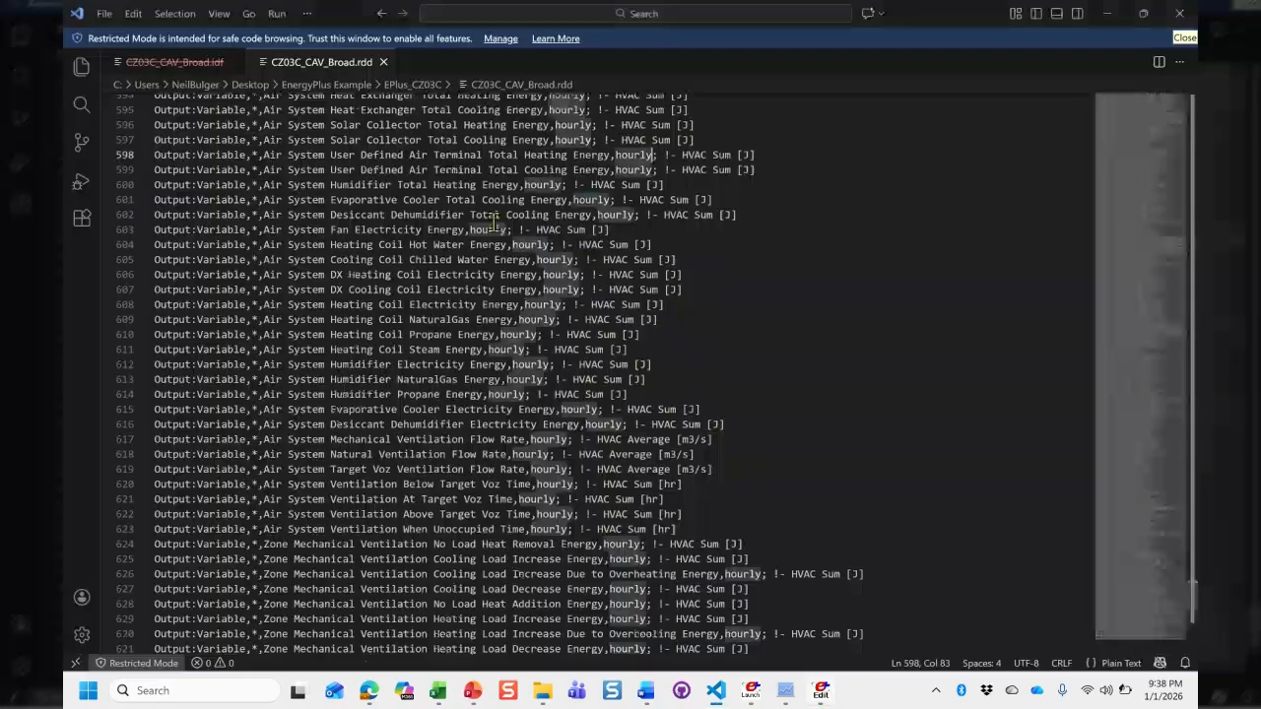
{"action": "scroll", "coordinate": [493, 225], "scroll_direction": "down", "scroll_amount": 3}
{"action": "scroll", "coordinate": [492, 224], "scroll_direction": "up", "scroll_amount": 15}
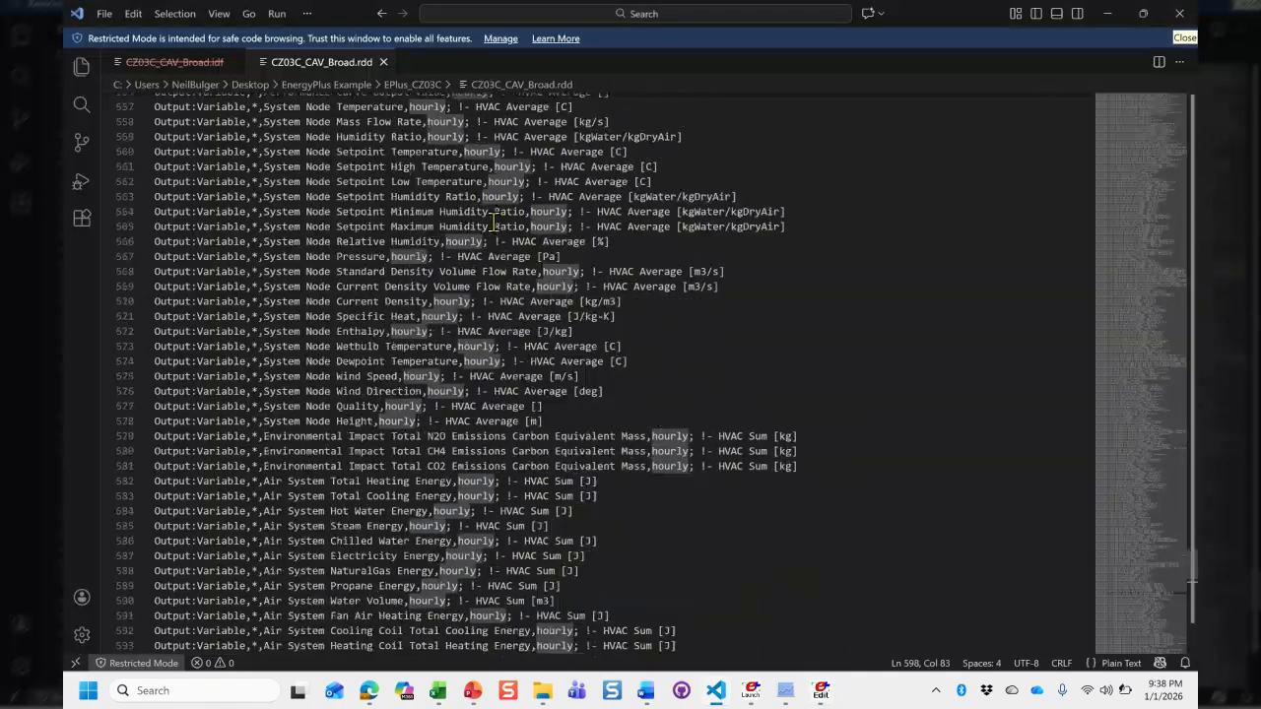
{"action": "scroll", "coordinate": [512, 489], "scroll_direction": "down", "scroll_amount": 1}
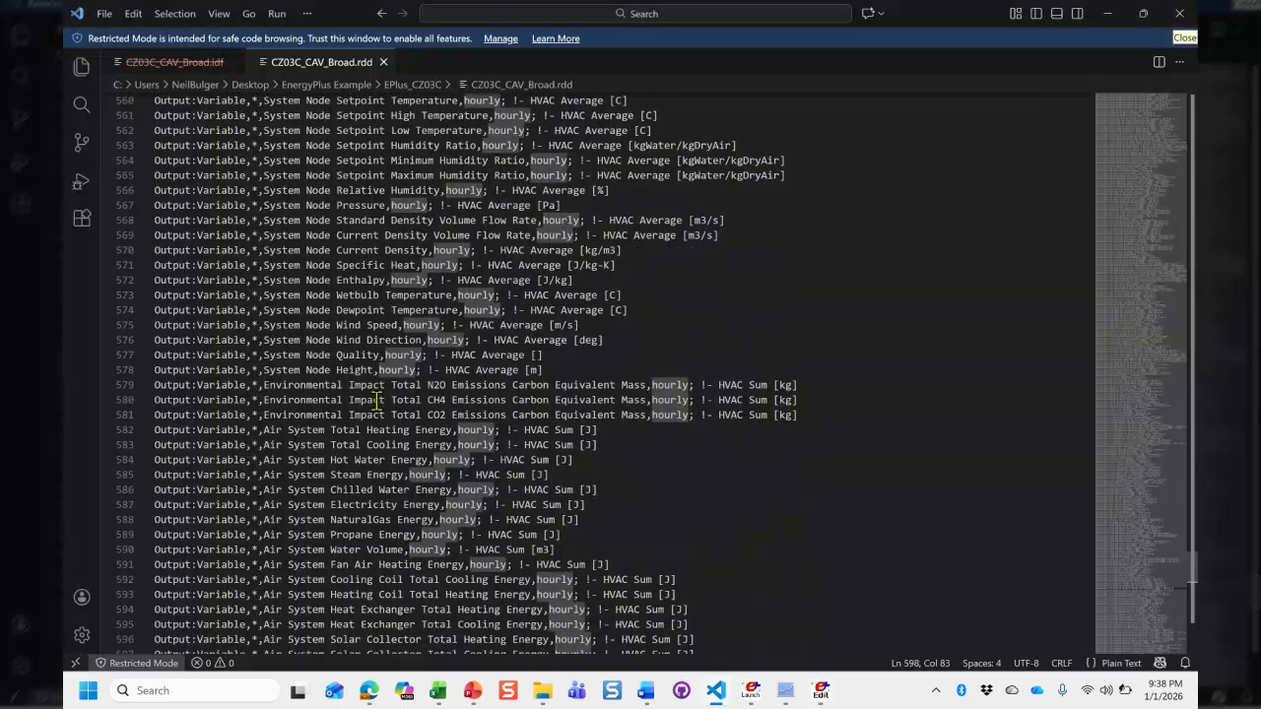
{"action": "scroll", "coordinate": [346, 207], "scroll_direction": "up", "scroll_amount": 4}
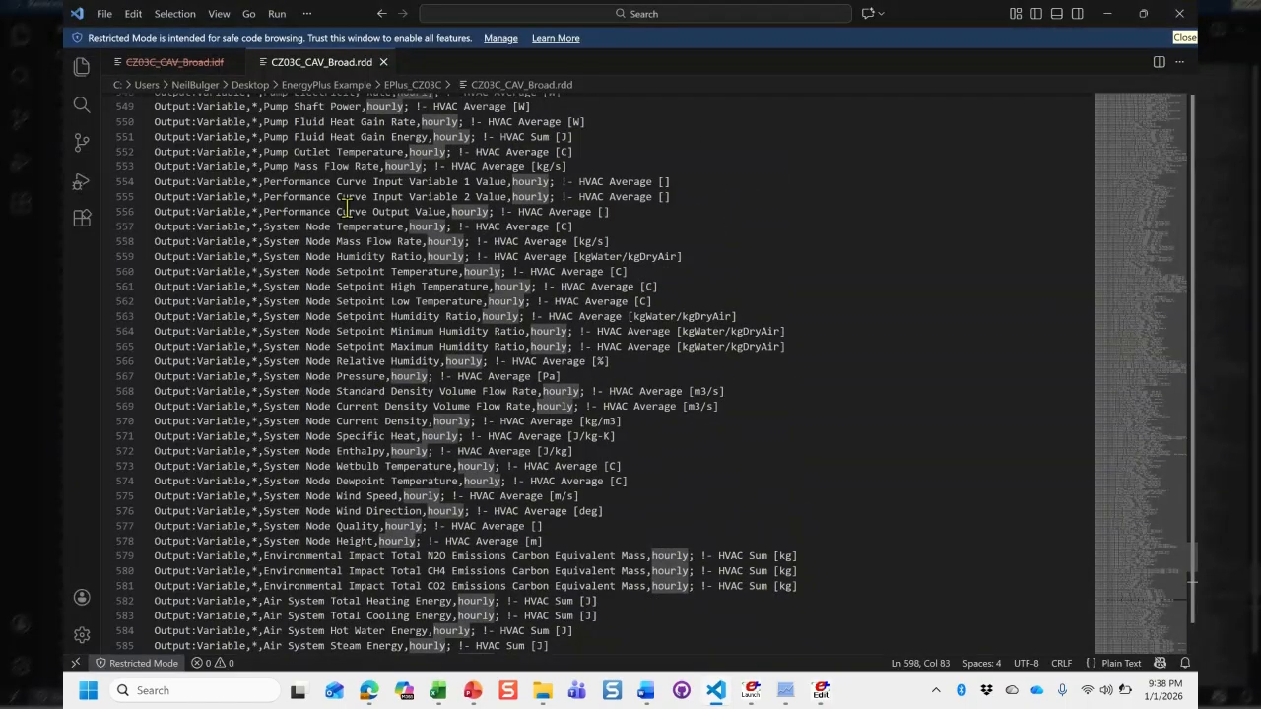
{"action": "scroll", "coordinate": [343, 226], "scroll_direction": "up", "scroll_amount": 1}
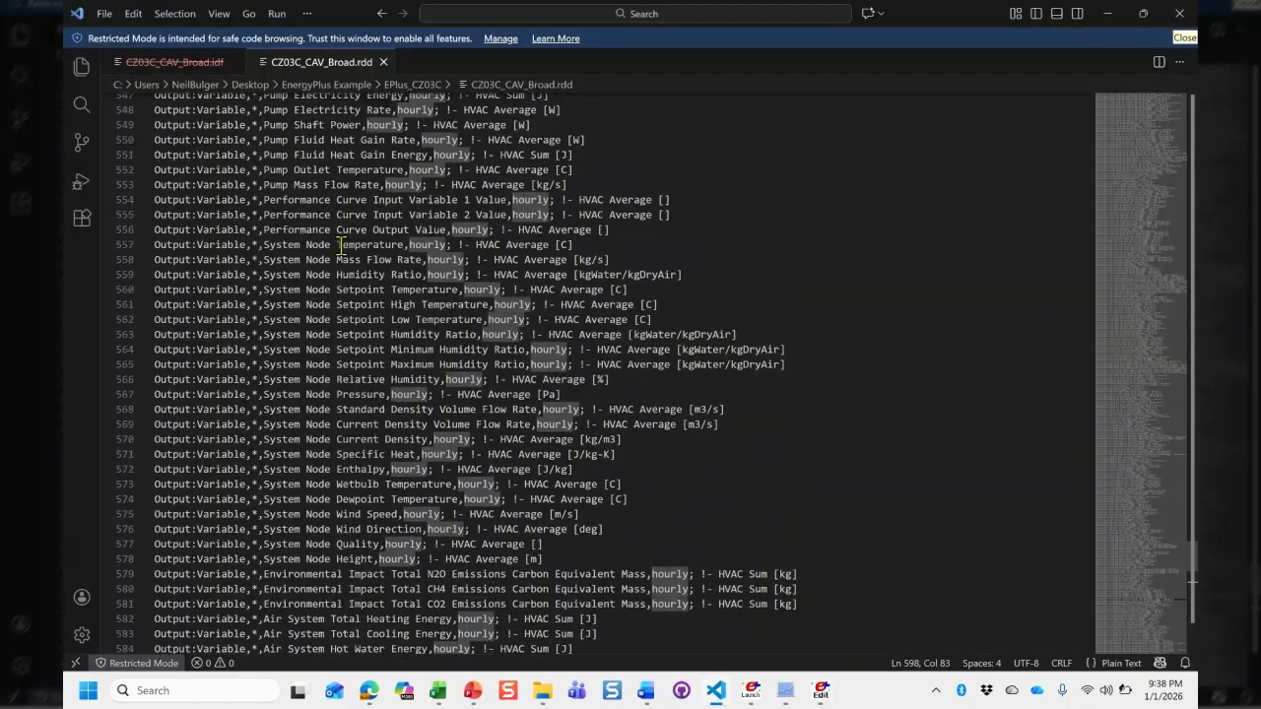
Step: Compare the asterisk key of the System Node Temperature entry with the key value of the seventh Output:Variable object in IDF Editor
{"action": "double_click", "coordinate": [252, 245]}
{"action": "key", "text": "shift+Left"}
{"action": "key", "text": "shift+Left"}
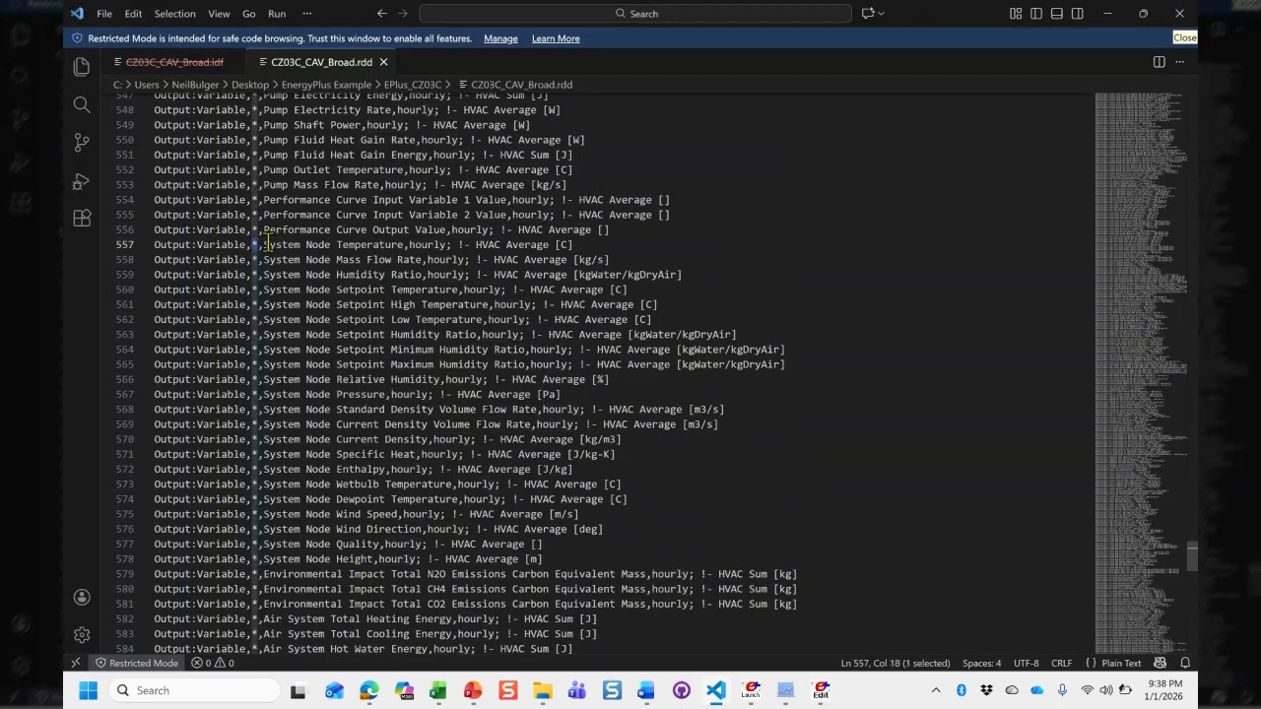
{"action": "key", "text": "alt+Tab"}
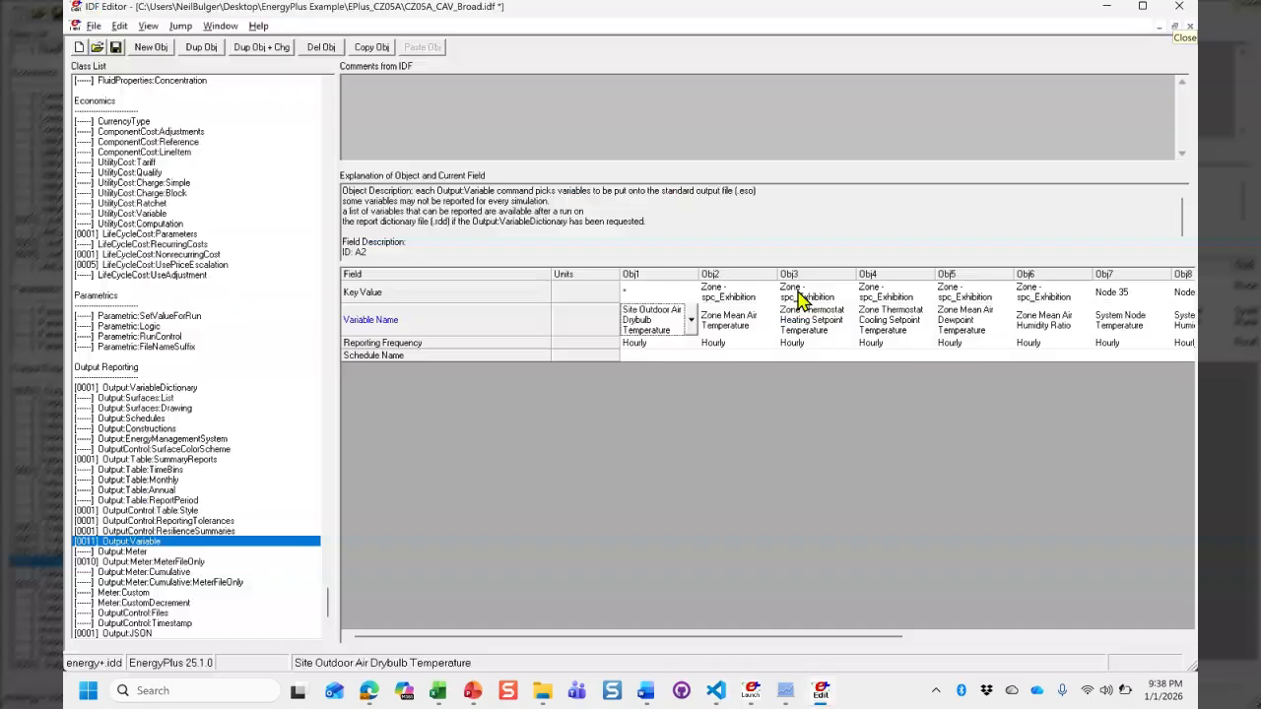
{"action": "left_click", "coordinate": [1135, 294]}
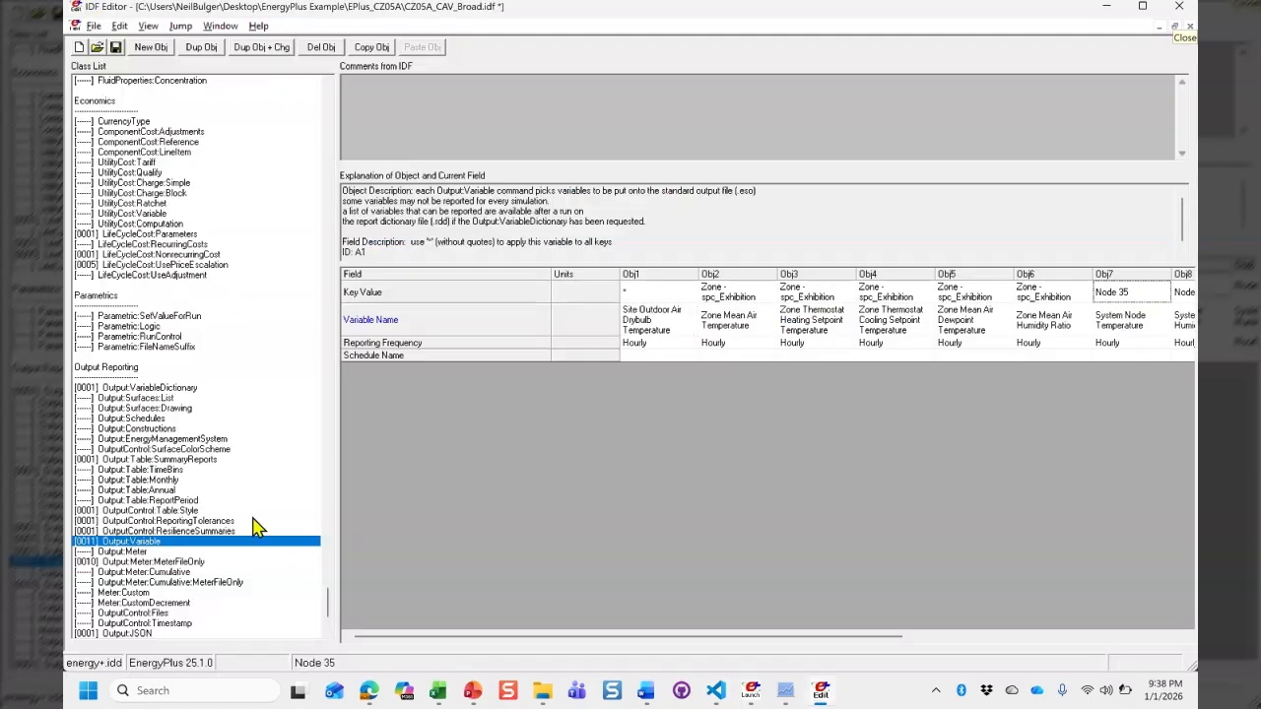
Step: Return to the EPlus_CZ03C folder in File Explorer and open the meter dictionary file CZ03C_CAV_Broad.mdd in Visual Studio Code
{"action": "key", "text": "alt+Tab"}
{"action": "key", "text": "alt+Tab"}
{"action": "key", "text": "Tab"}
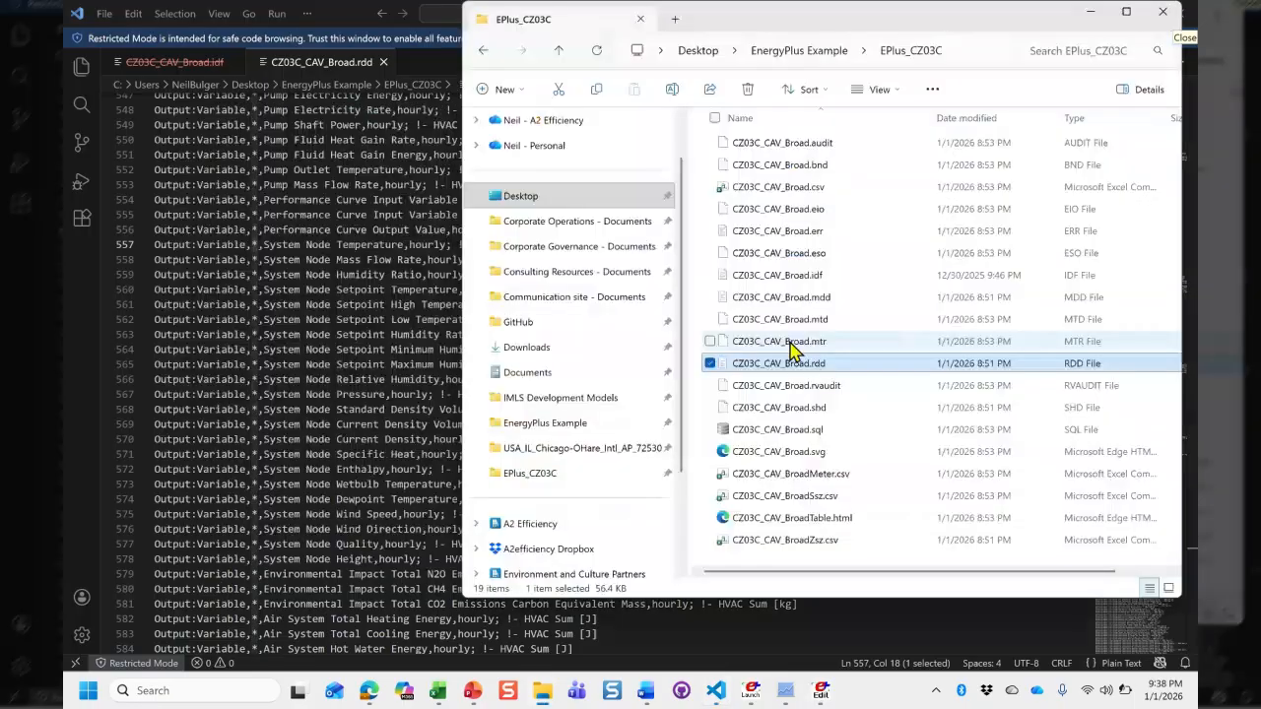
{"action": "left_click", "coordinate": [822, 298]}
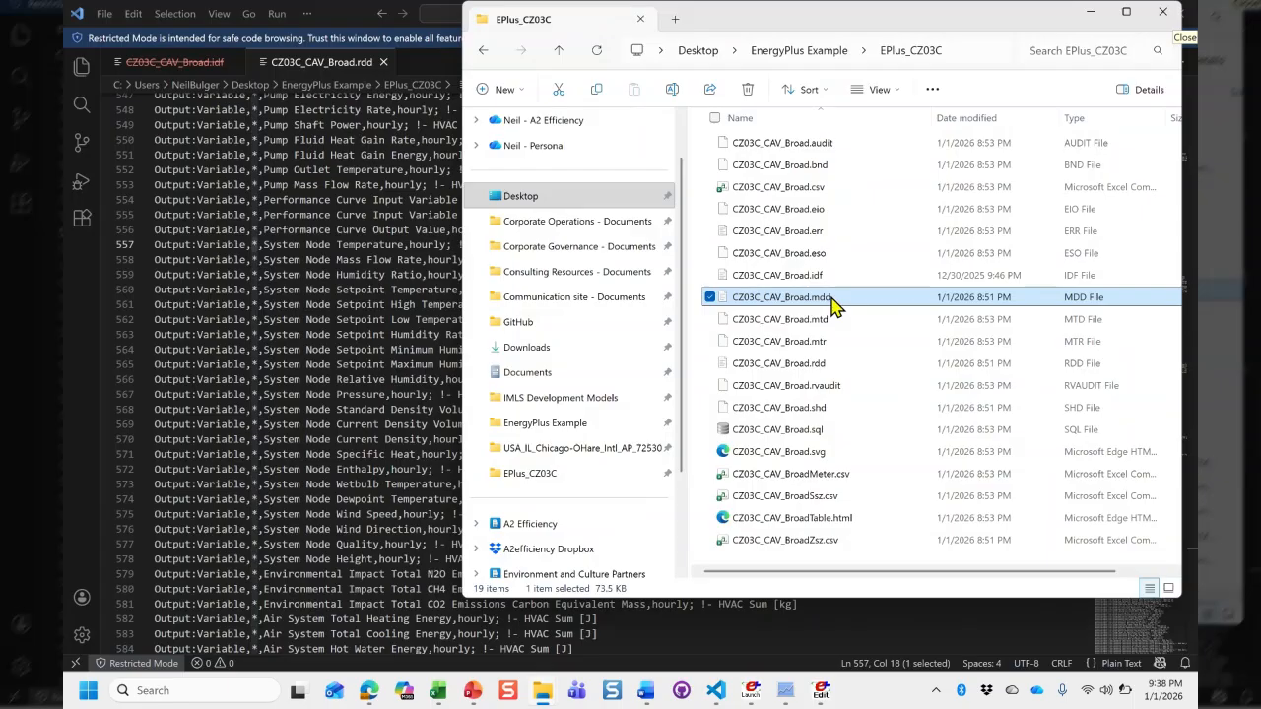
{"action": "double_click", "coordinate": [830, 306]}
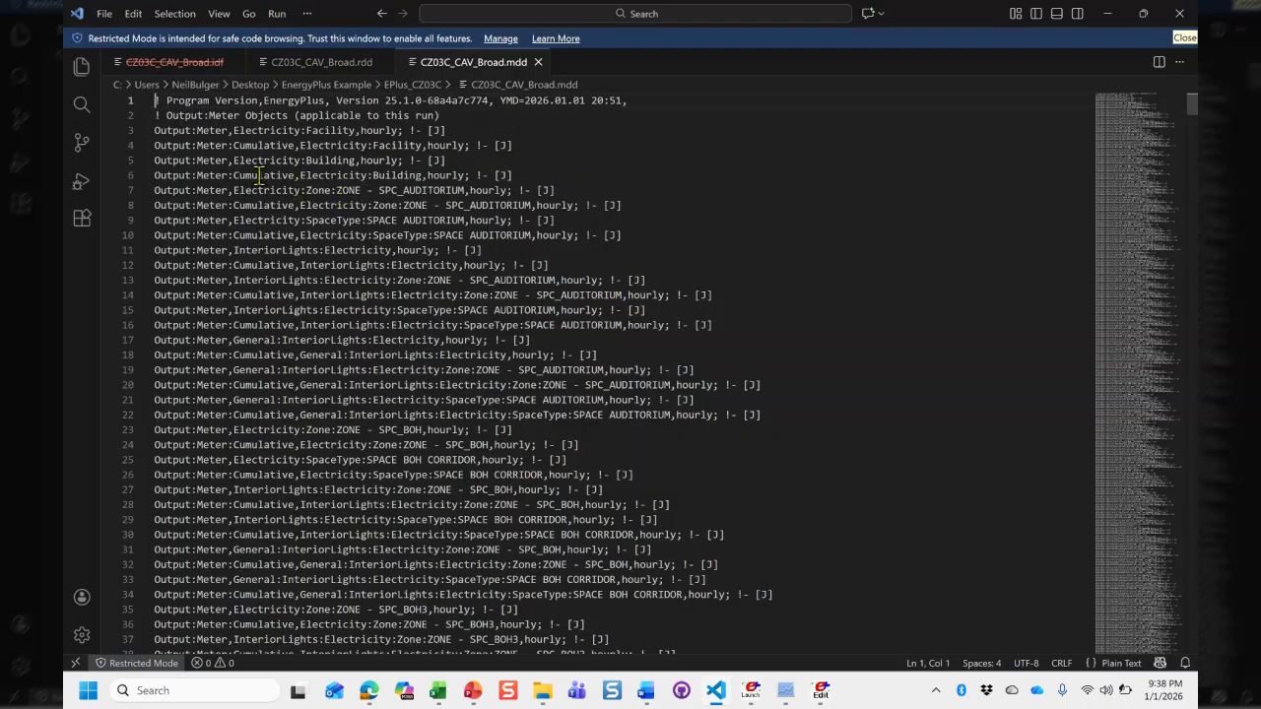
Step: Examine the Output:Meter entries in CZ03C_CAV_Broad.mdd, from the building electricity meters down to the HVAC, fan and water meters
{"action": "left_click_drag", "start_coordinate": [476, 159], "coordinate": [140, 171]}
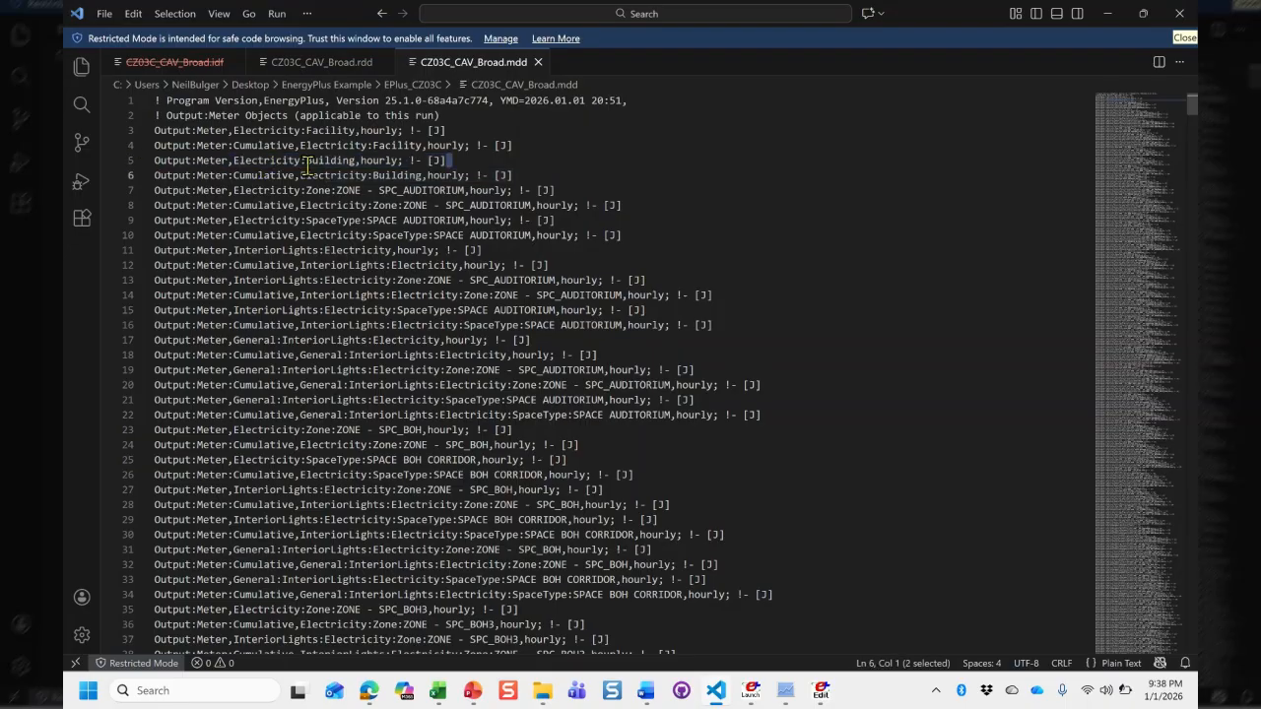
{"action": "scroll", "coordinate": [407, 508], "scroll_direction": "down", "scroll_amount": 5}
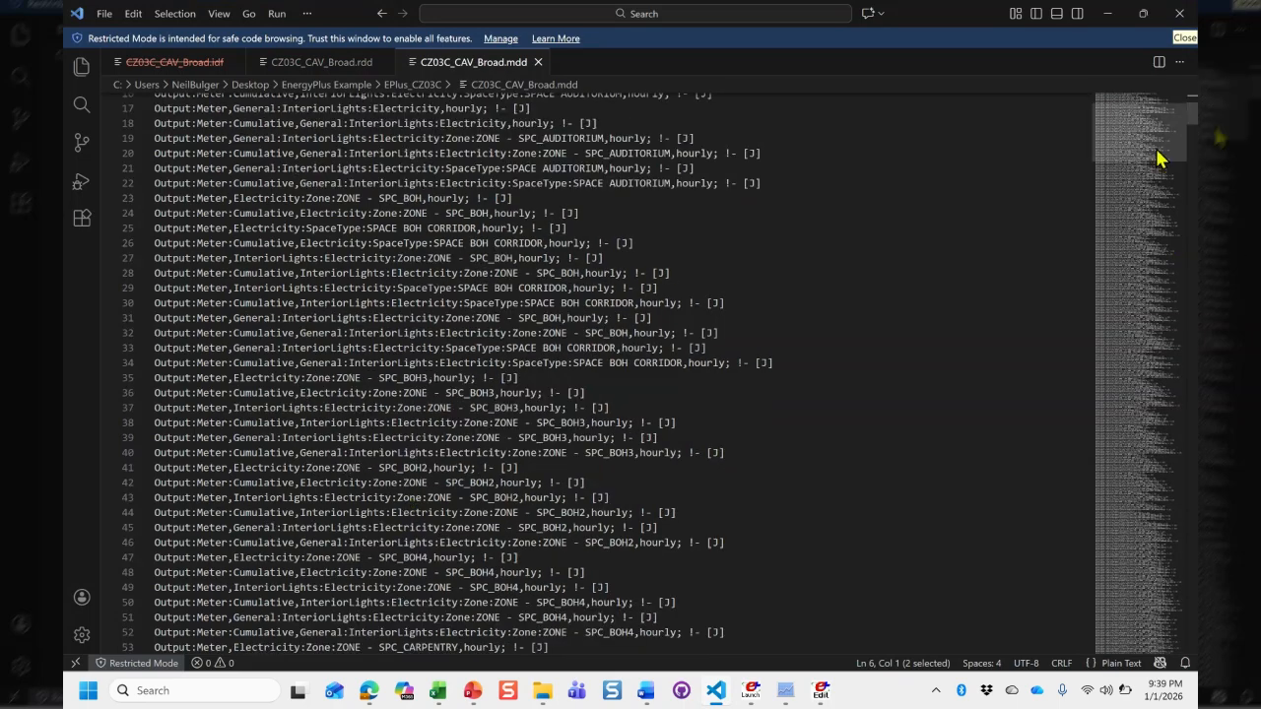
{"action": "left_click_drag", "start_coordinate": [1158, 158], "coordinate": [1102, 544]}
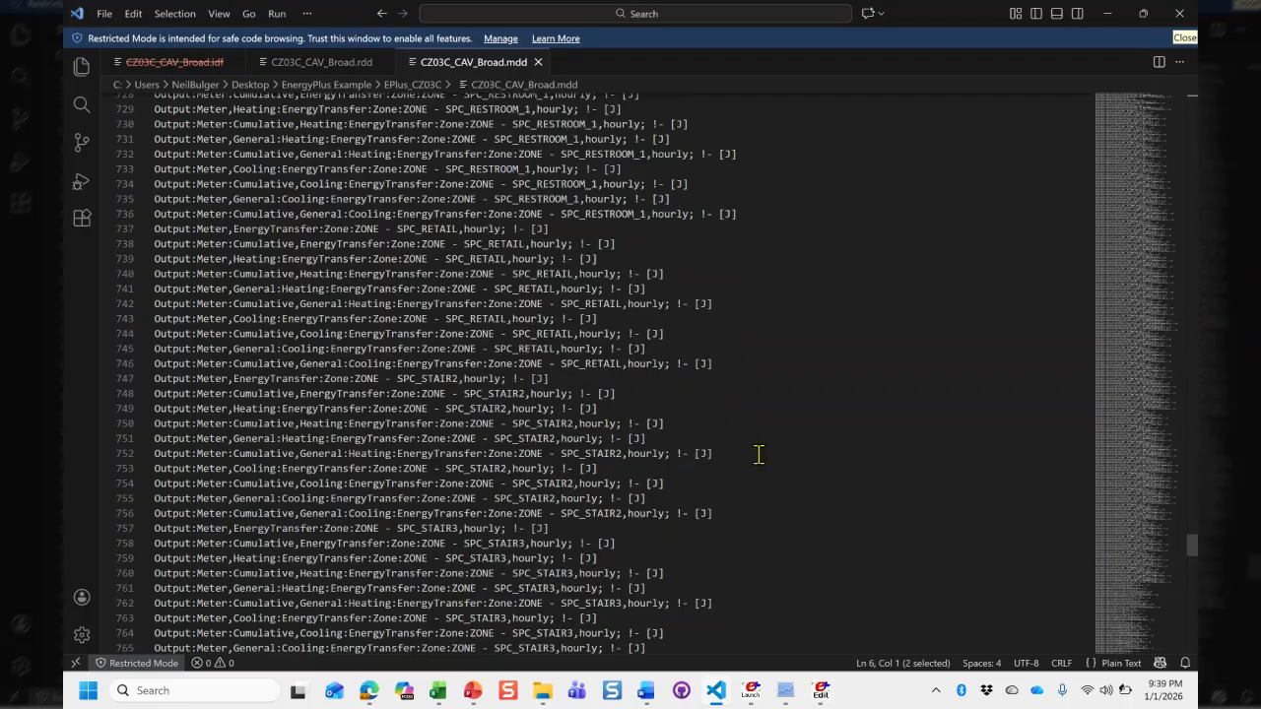
{"action": "scroll", "coordinate": [759, 454], "scroll_direction": "down", "scroll_amount": 4}
{"action": "scroll", "coordinate": [385, 441], "scroll_direction": "down", "scroll_amount": 5}
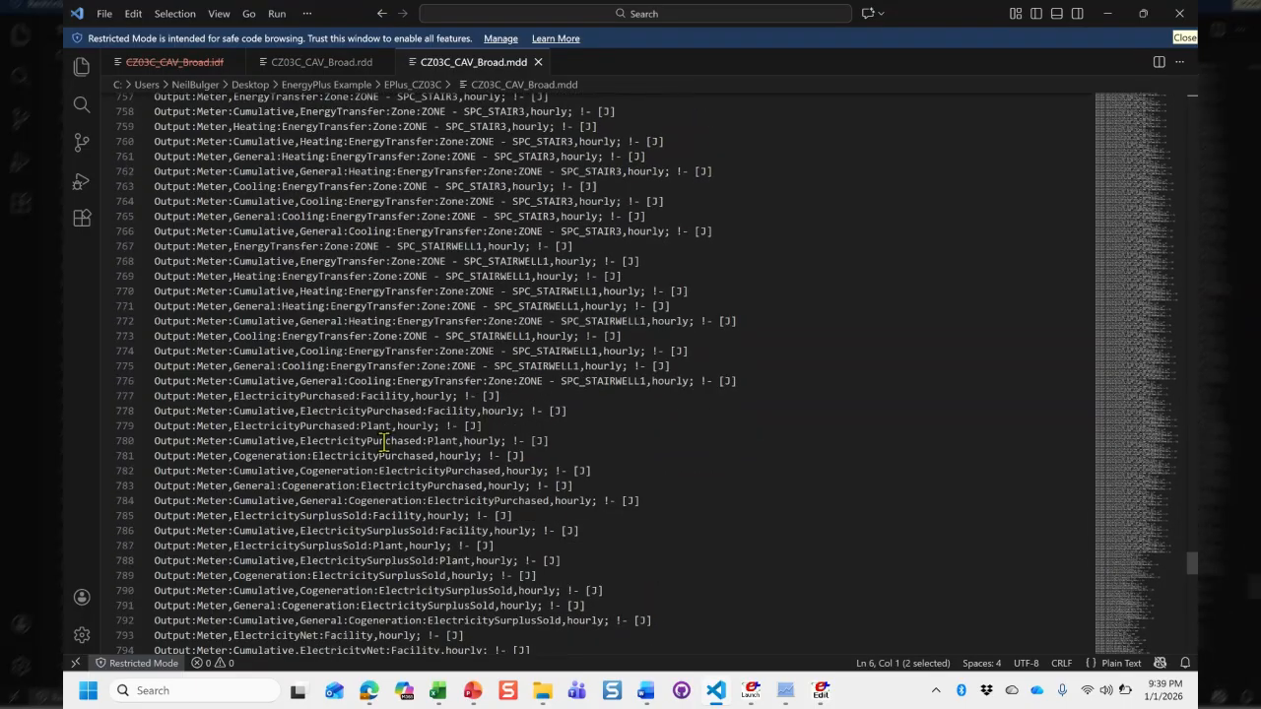
{"action": "scroll", "coordinate": [385, 440], "scroll_direction": "down", "scroll_amount": 12}
{"action": "scroll", "coordinate": [384, 440], "scroll_direction": "down", "scroll_amount": 4}
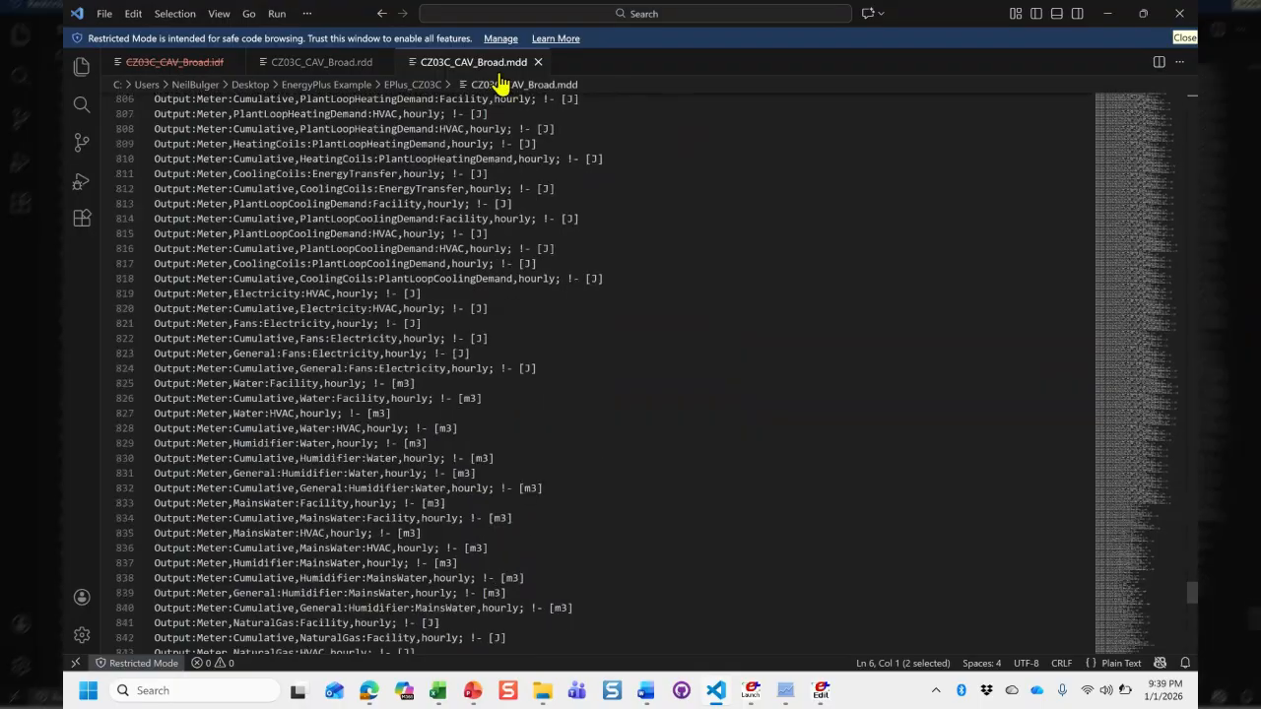
Step: Switch to IDF Editor and check the variable names of the first two Output:Variable objects
{"action": "key", "text": "alt+Tab"}
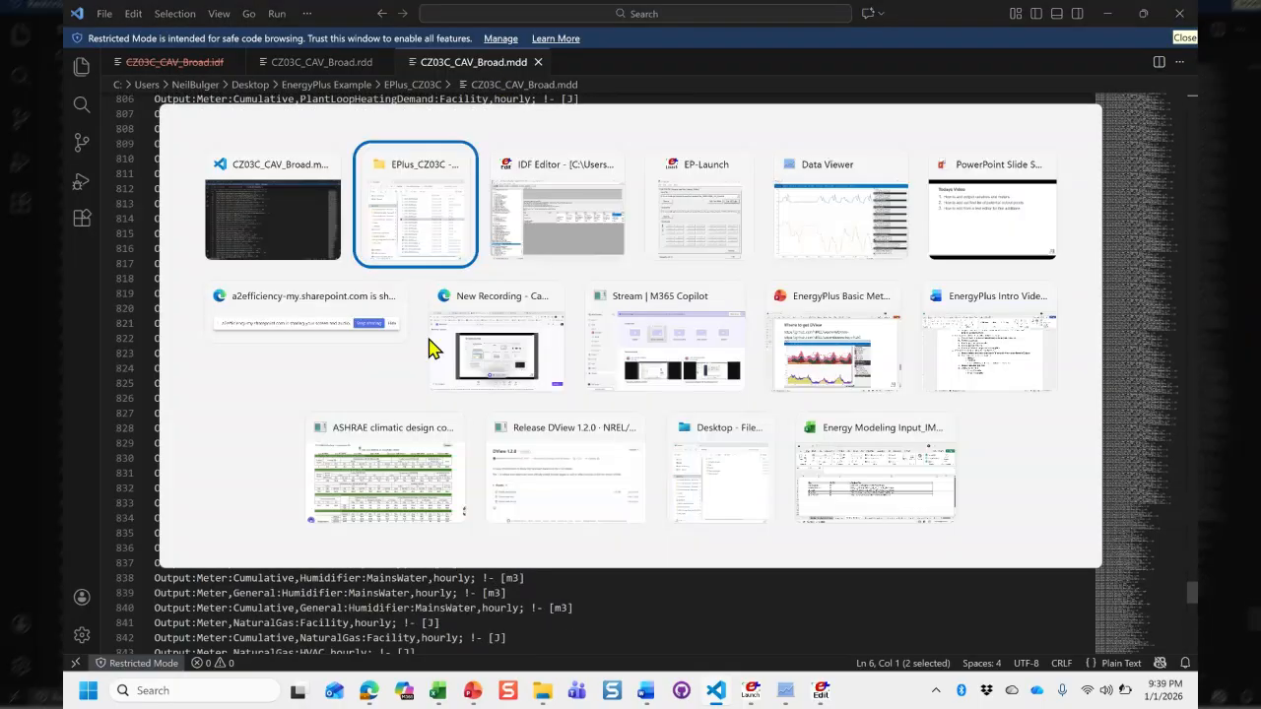
{"action": "key", "text": "Escape"}
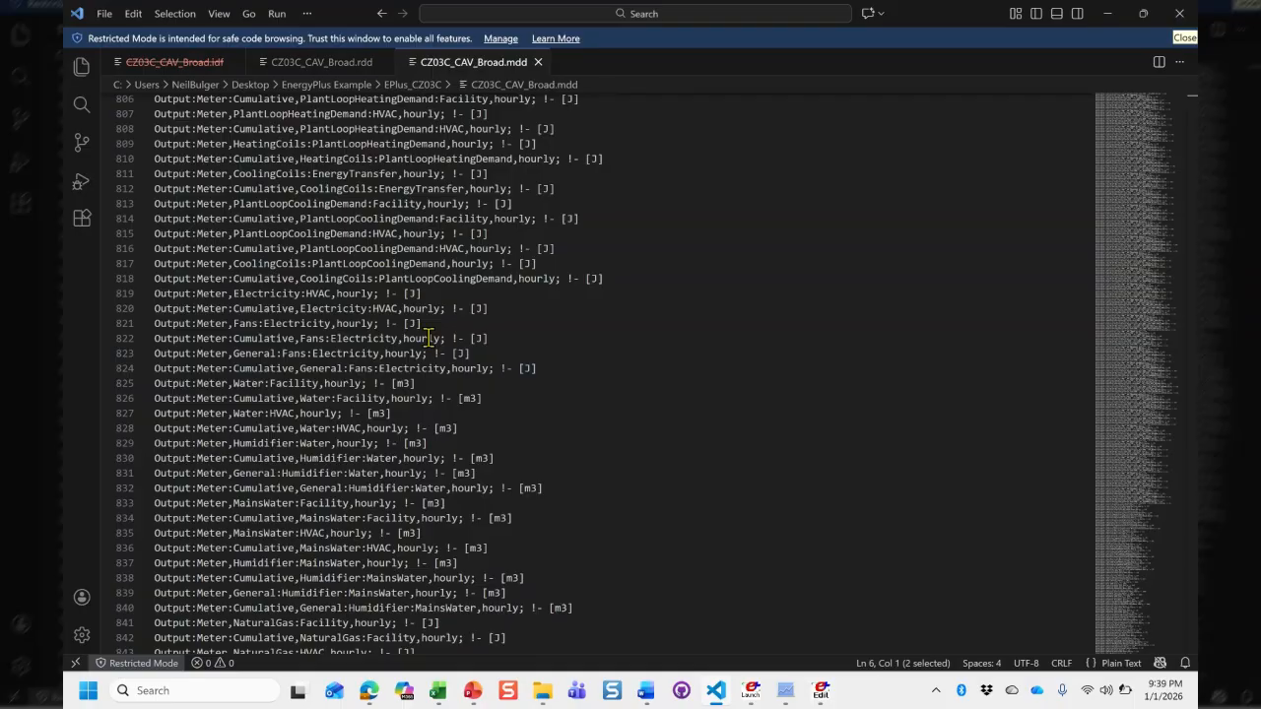
{"action": "key", "text": "alt+Tab"}
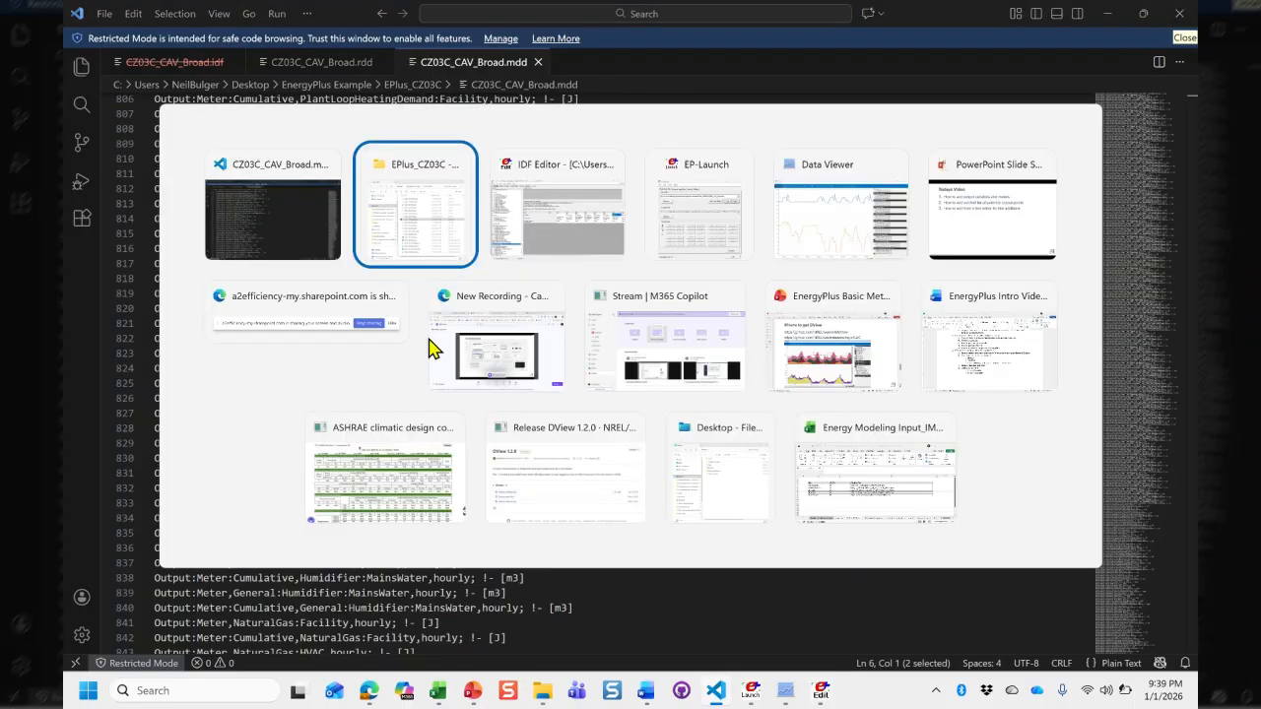
{"action": "key", "text": "alt+Tab"}
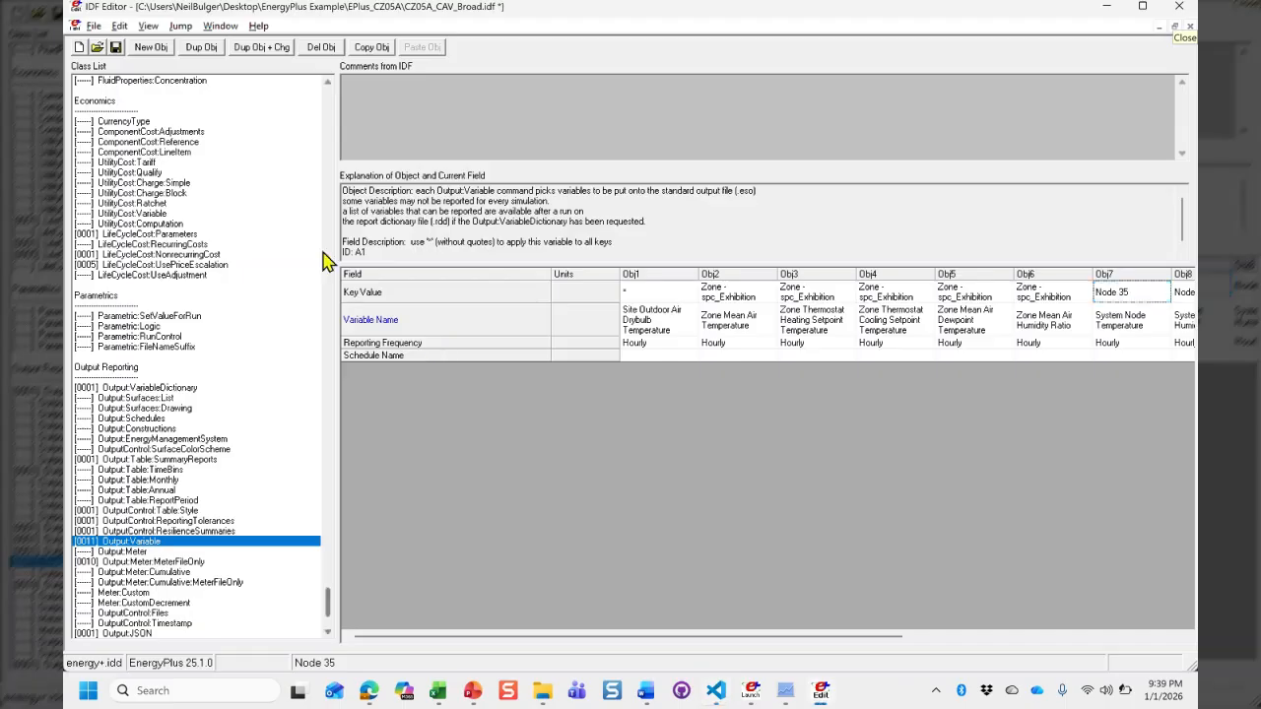
{"action": "left_click", "coordinate": [671, 337]}
{"action": "left_click", "coordinate": [748, 334]}
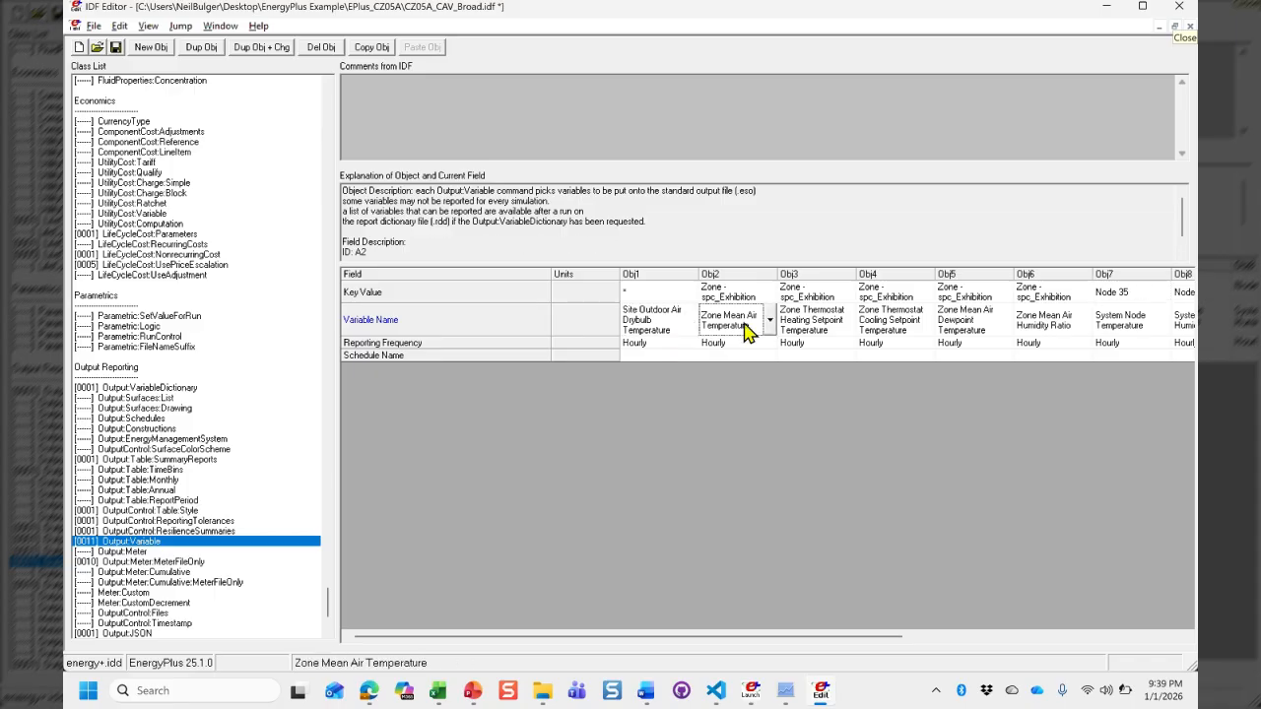
Step: Open CZ03C_CAV_Broad.idf from the EPlus_CZ03C folder and show its Output:Variable objects
{"action": "left_click", "coordinate": [102, 51]}
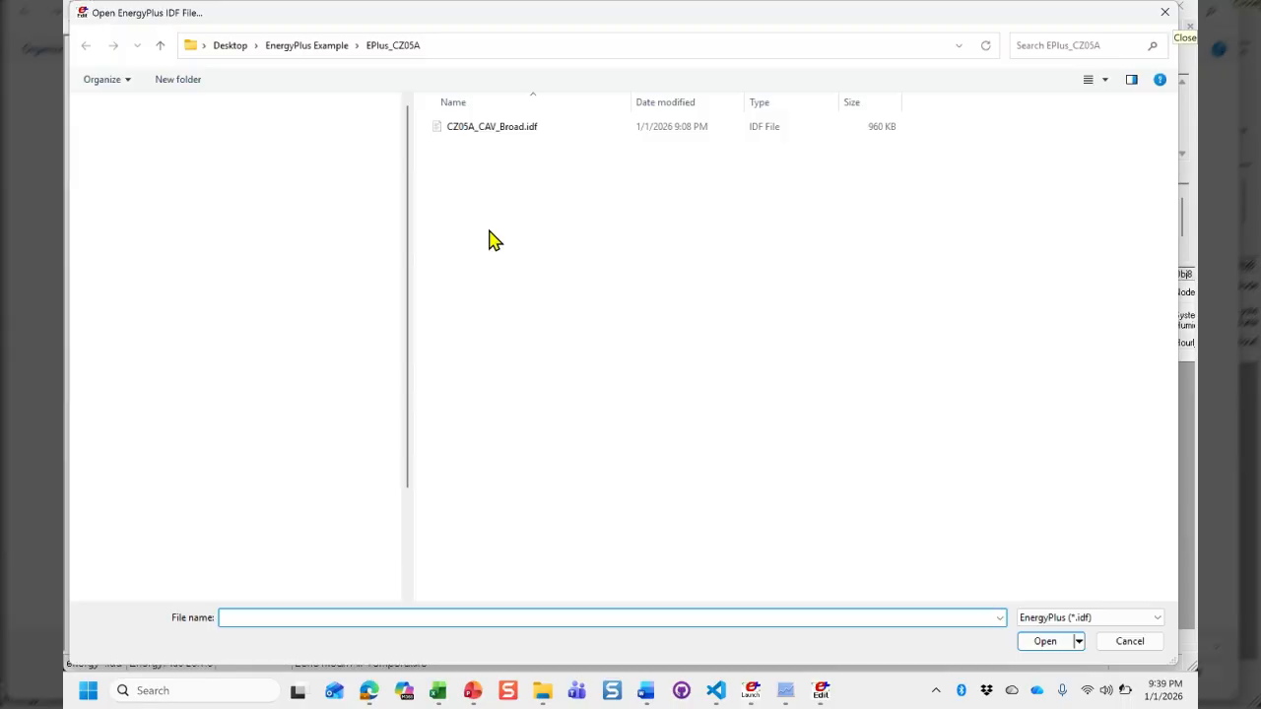
{"action": "left_click", "coordinate": [330, 54]}
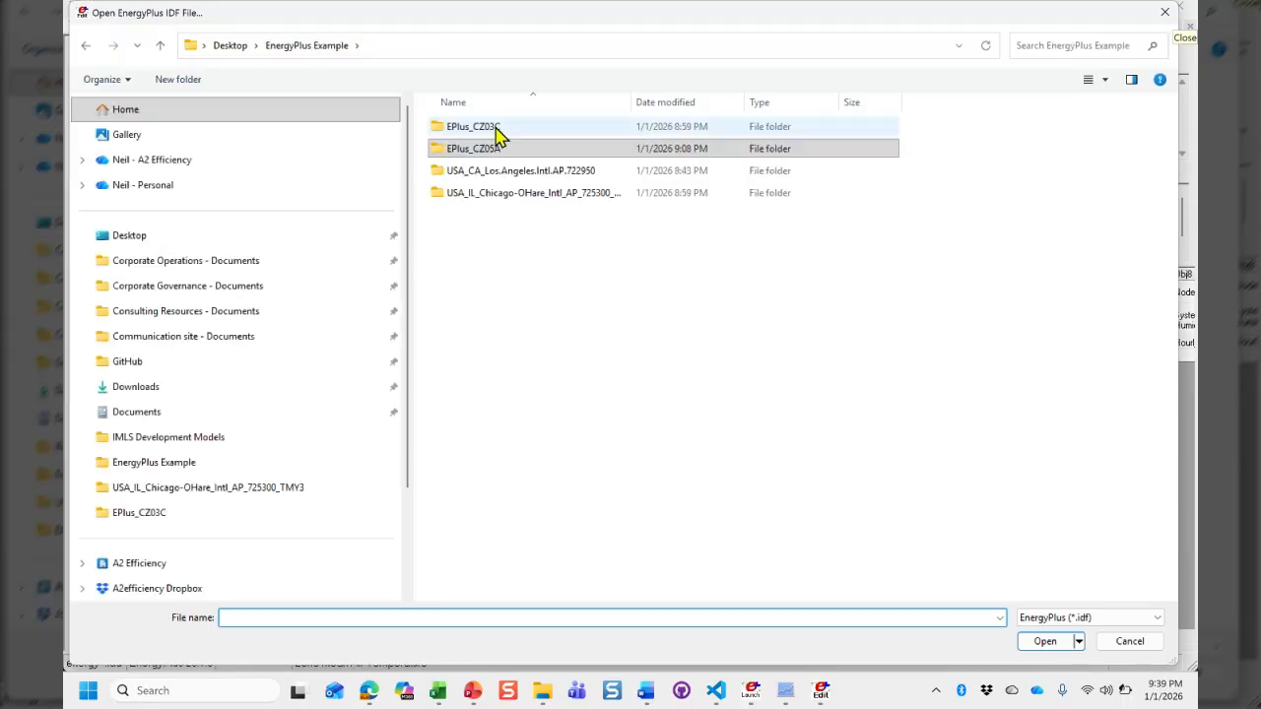
{"action": "double_click", "coordinate": [497, 135]}
{"action": "double_click", "coordinate": [497, 129]}
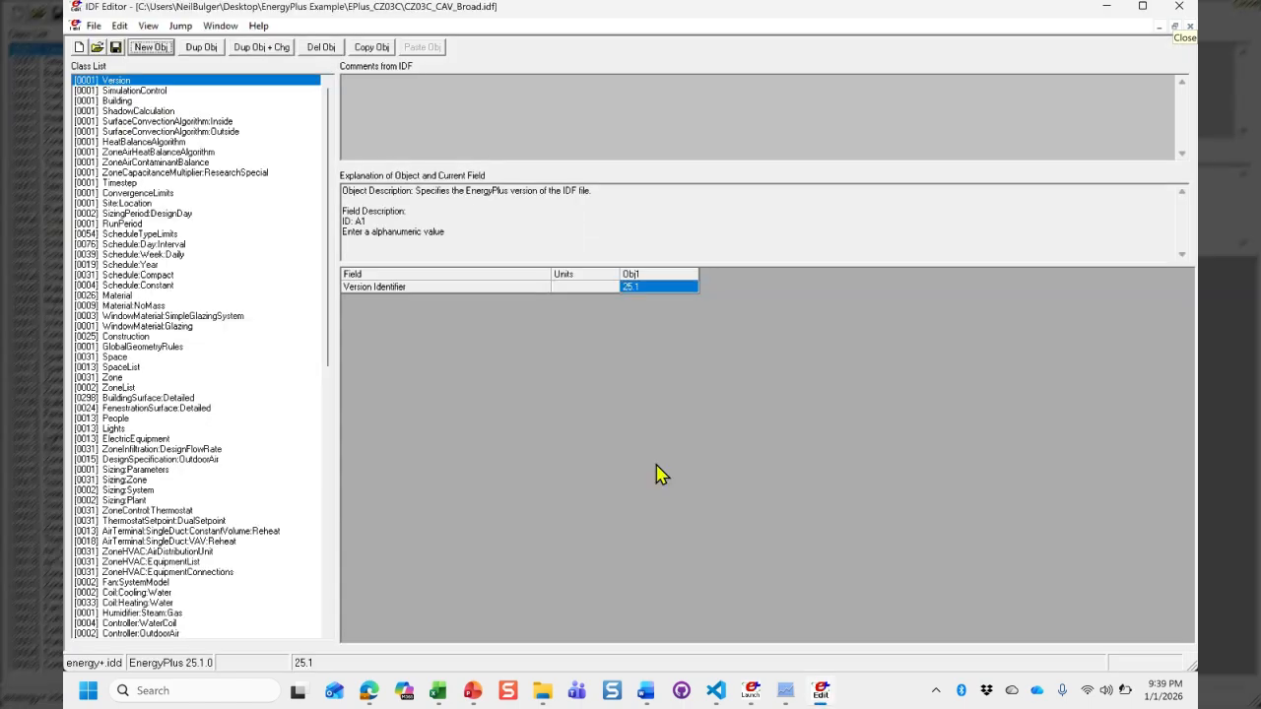
{"action": "left_click", "coordinate": [328, 539]}
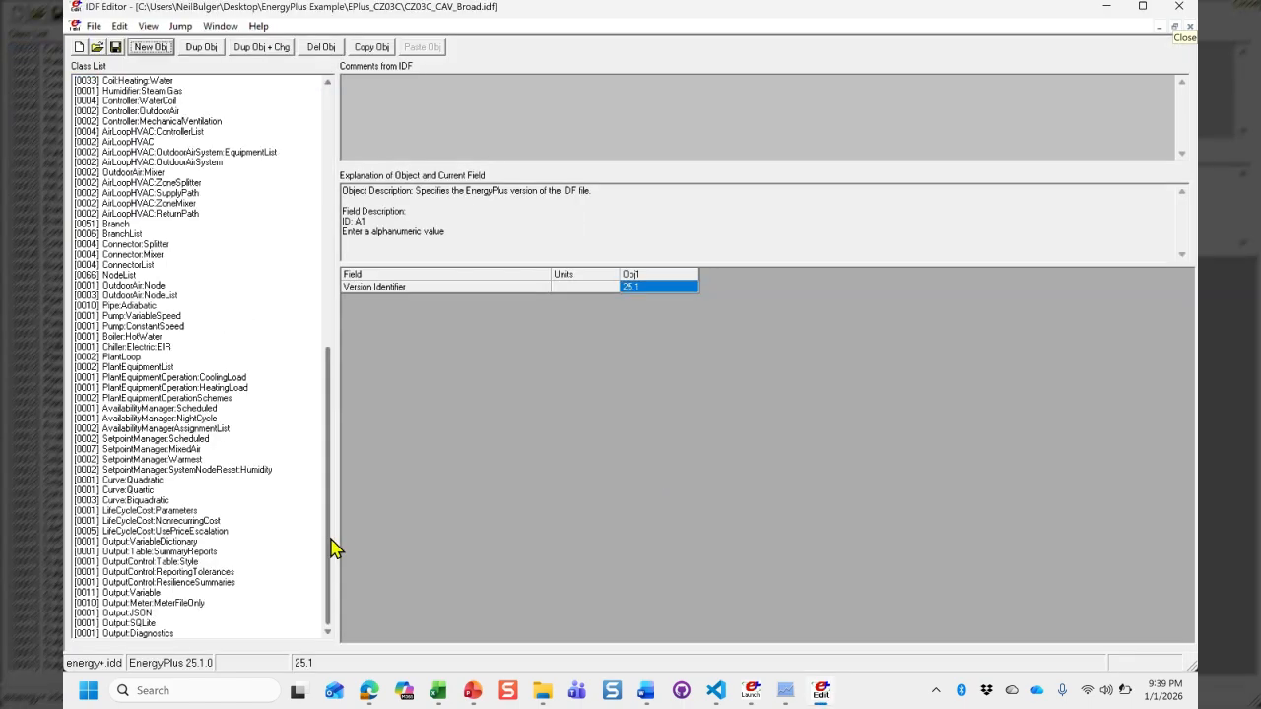
{"action": "left_click", "coordinate": [145, 593]}
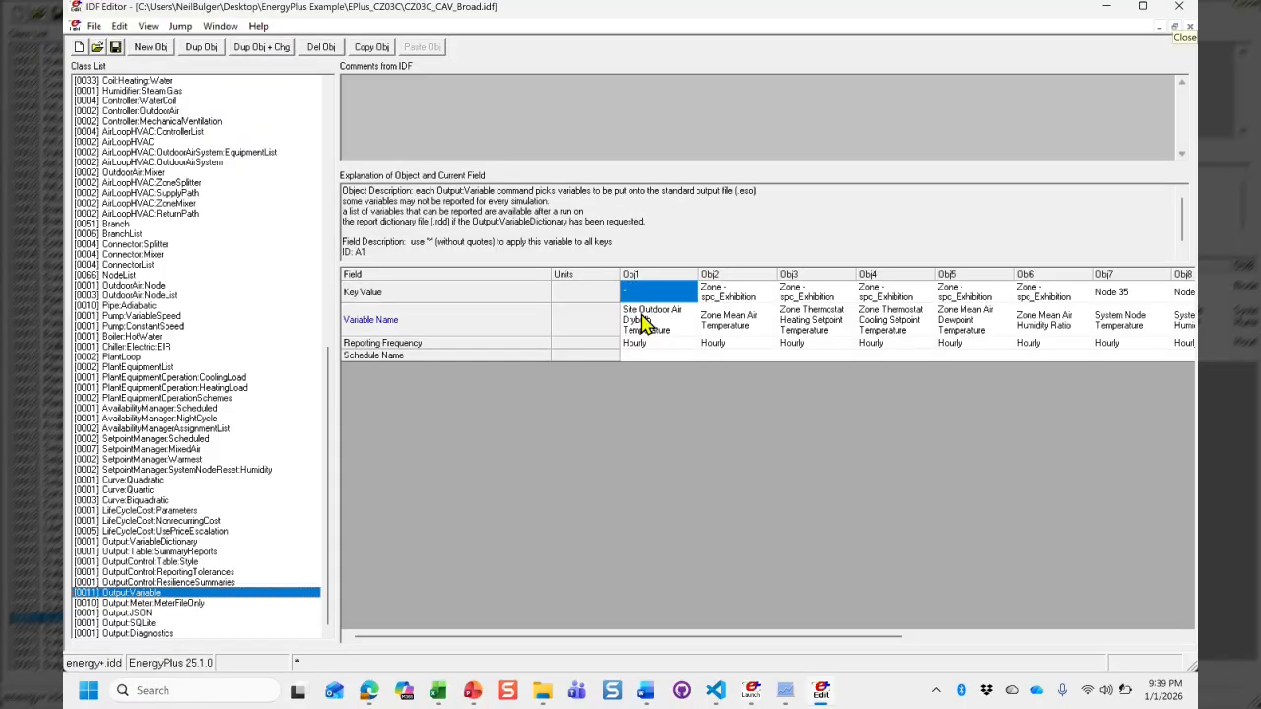
{"action": "left_click", "coordinate": [645, 323]}
Step: Add a new Output:Variable object with Zone Outdoor Air Drybulb Temperature as its variable name
{"action": "left_click", "coordinate": [152, 49]}
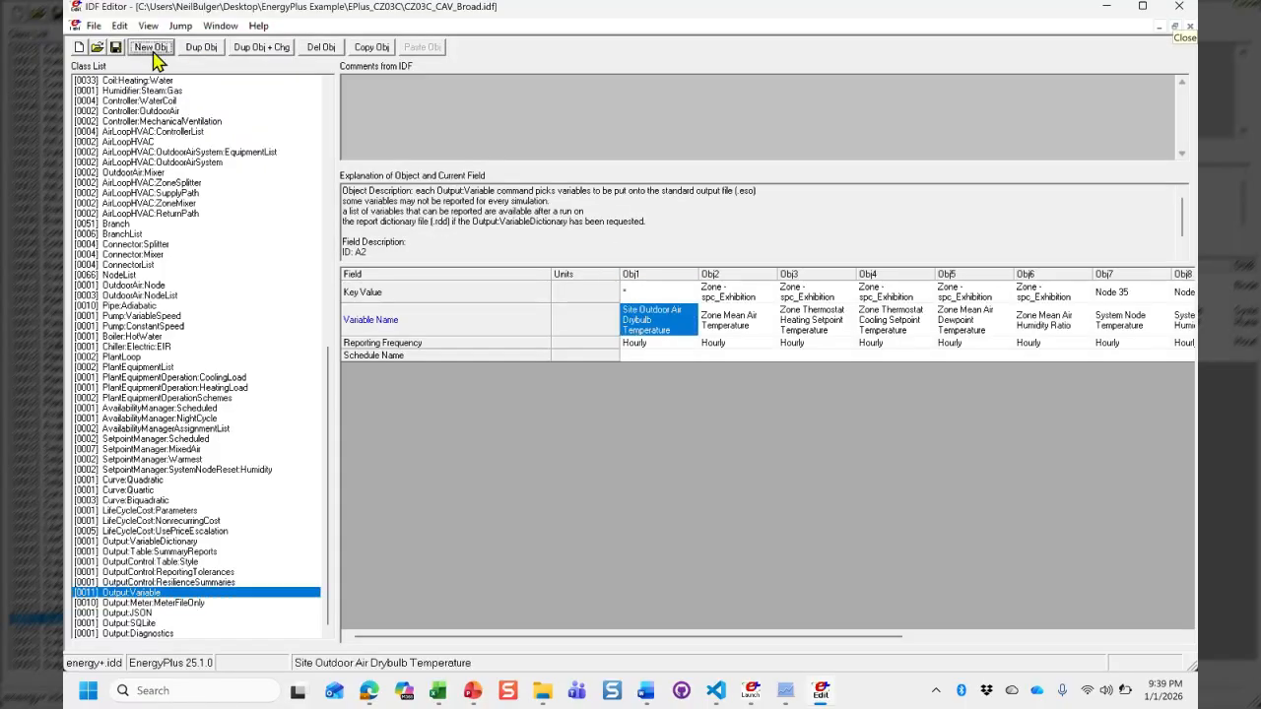
{"action": "left_click", "coordinate": [1142, 323]}
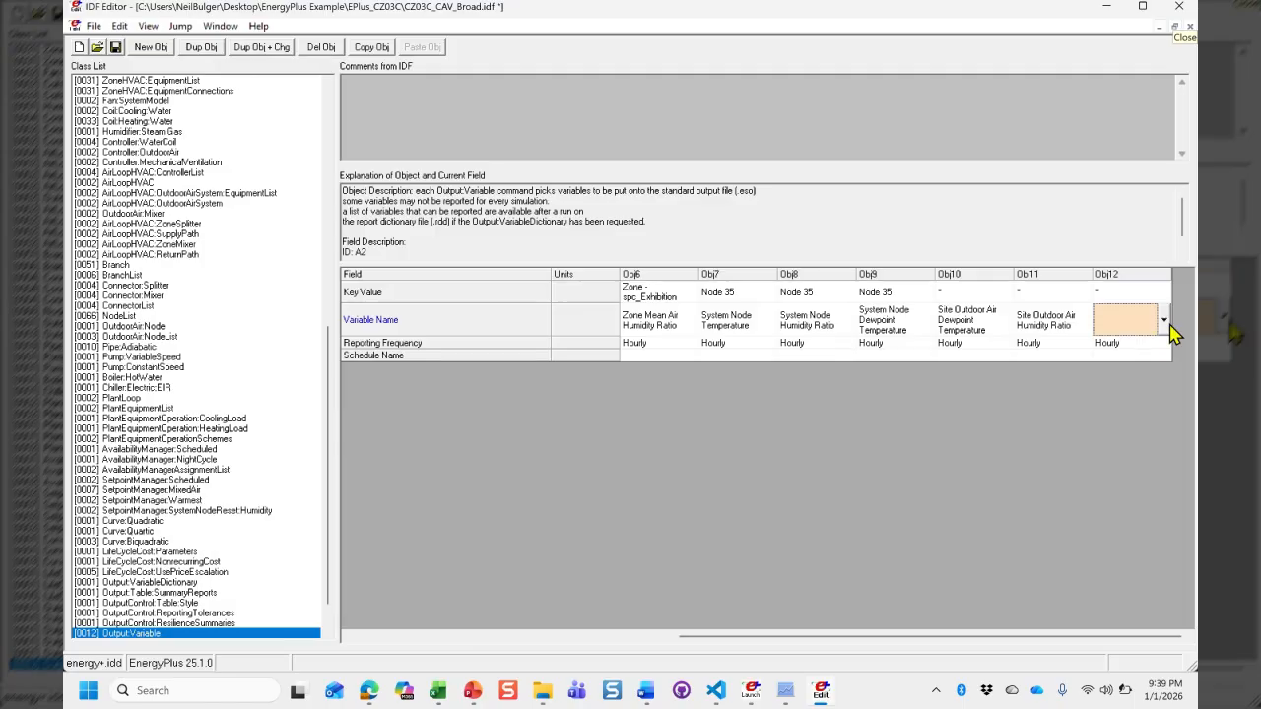
{"action": "left_click", "coordinate": [1164, 324]}
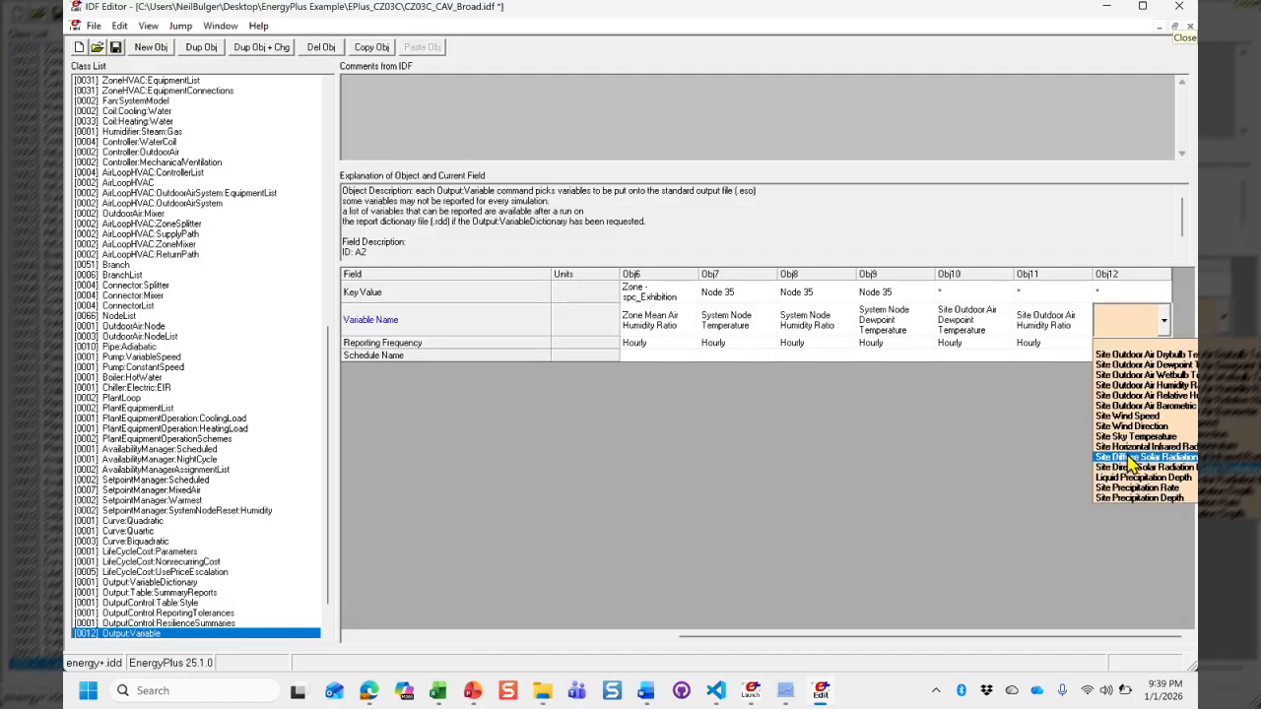
{"action": "scroll", "coordinate": [1131, 463], "scroll_direction": "down", "scroll_amount": 3}
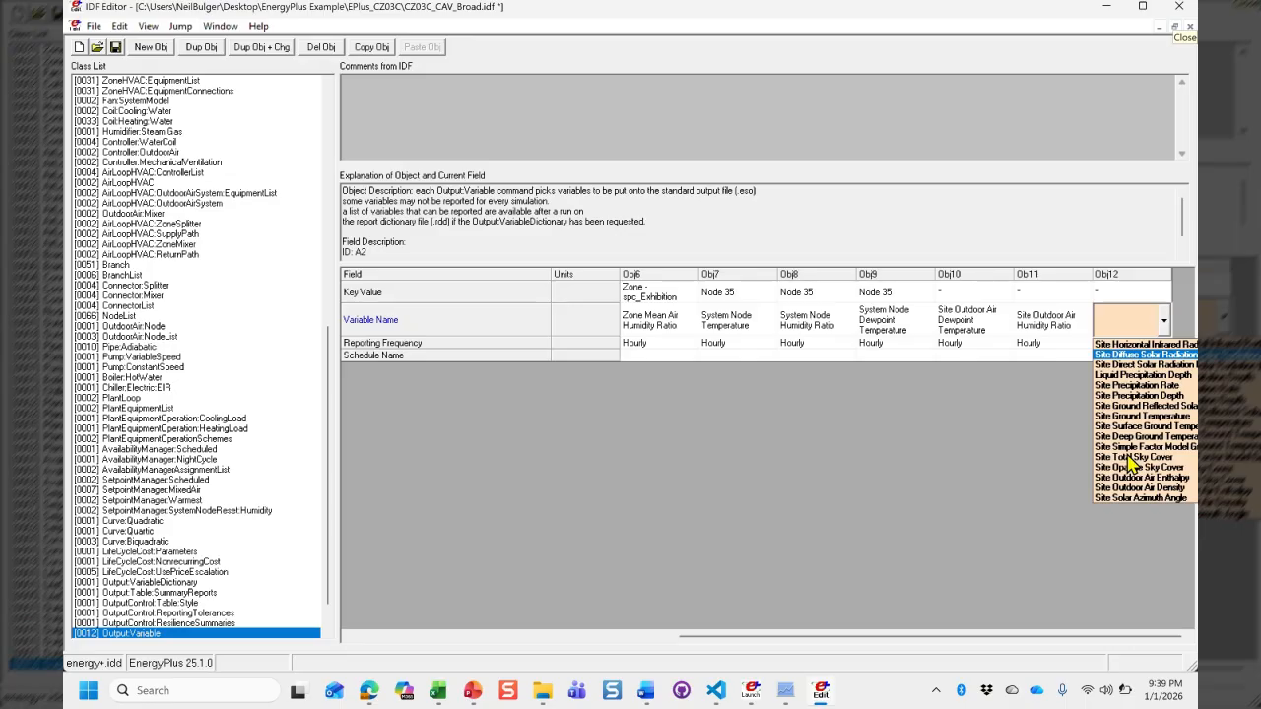
{"action": "scroll", "coordinate": [1131, 463], "scroll_direction": "down", "scroll_amount": 7}
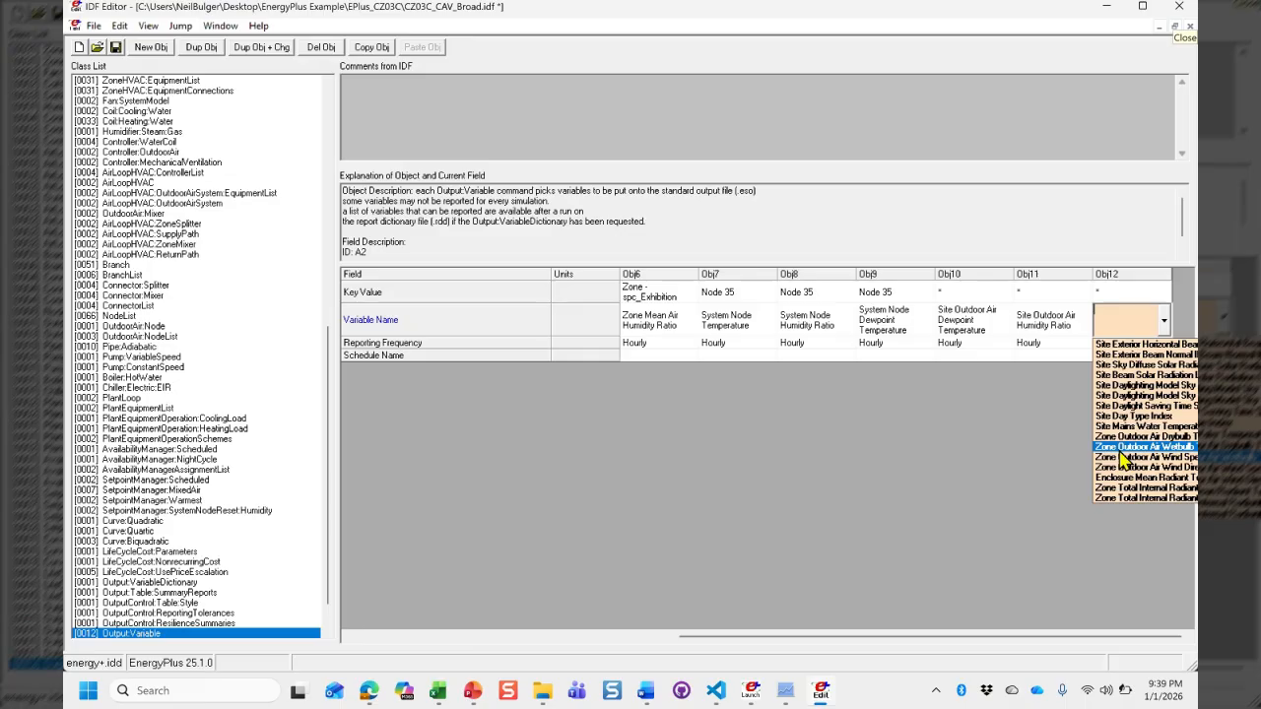
{"action": "left_click", "coordinate": [1120, 448]}
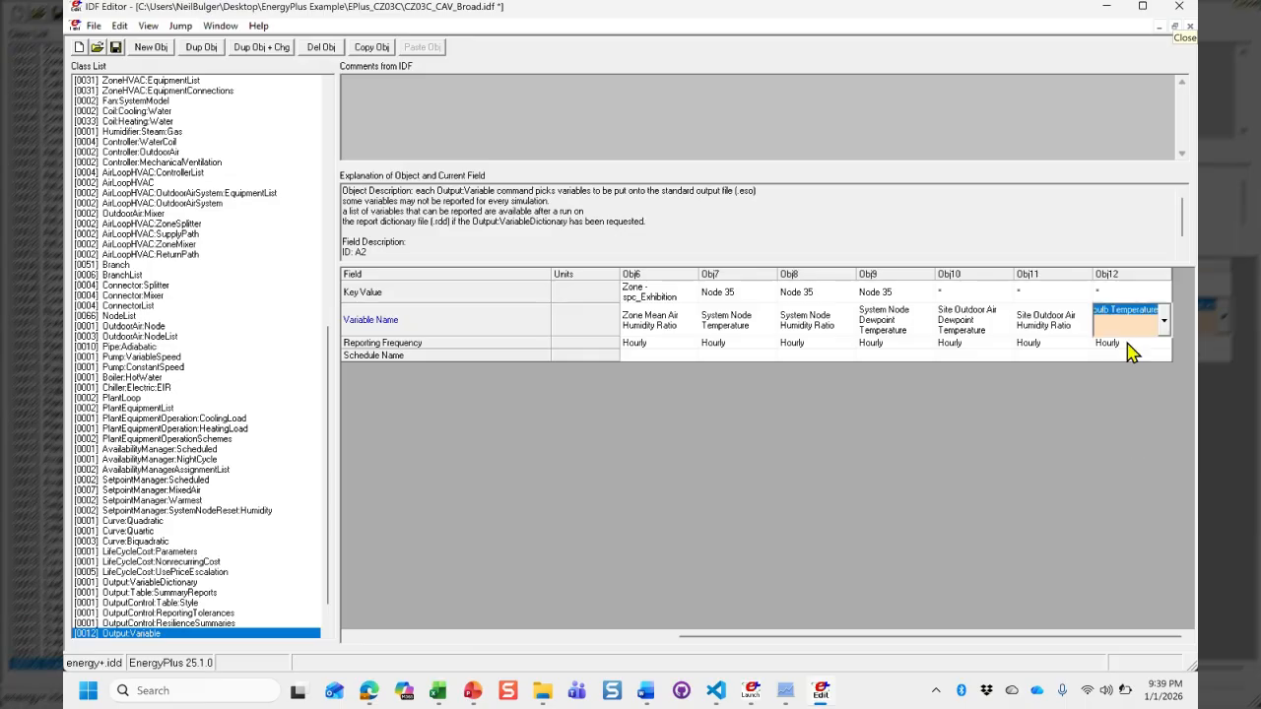
{"action": "left_click", "coordinate": [1129, 345]}
Step: Delete the newly added twelfth Output:Variable object
{"action": "left_click", "coordinate": [1124, 280]}
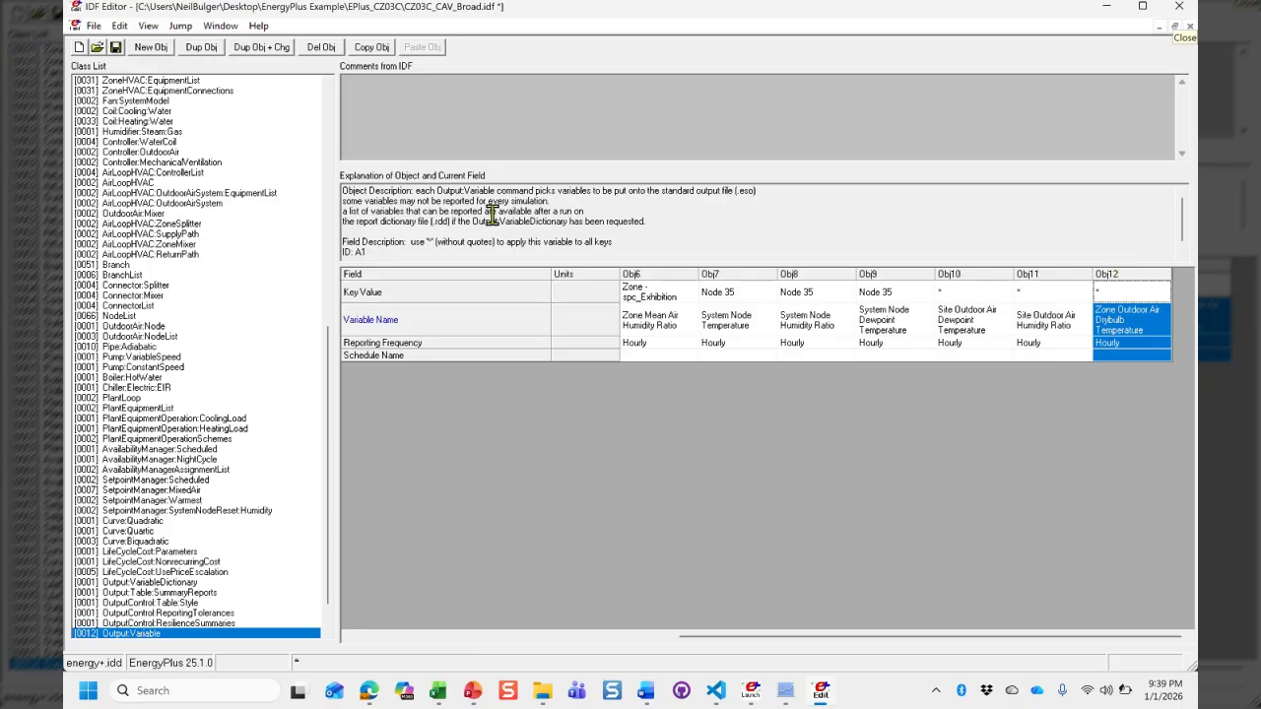
{"action": "left_click", "coordinate": [325, 50]}
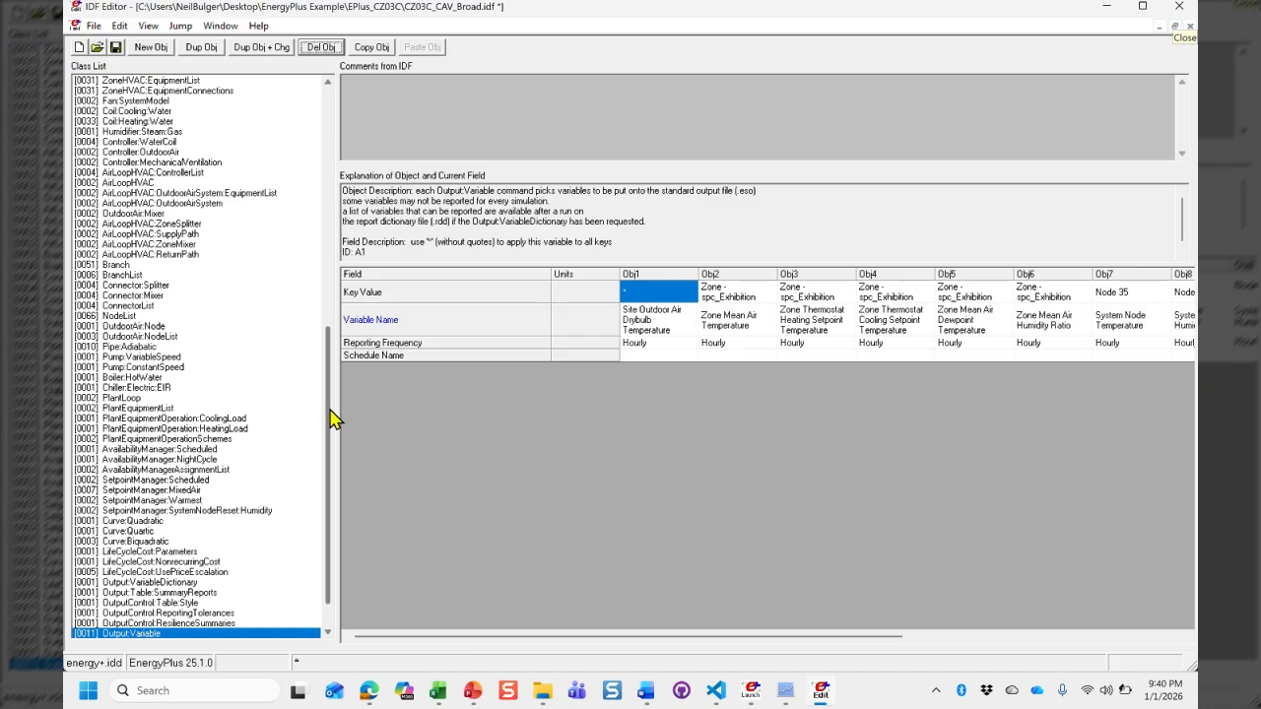
Step: Switch to the EPlus_CZ03C folder in File Explorer and open CZ03C_CAV_Broad.idf in Visual Studio Code
{"action": "key", "text": "alt+Tab"}
{"action": "key", "text": "alt+Tab"}
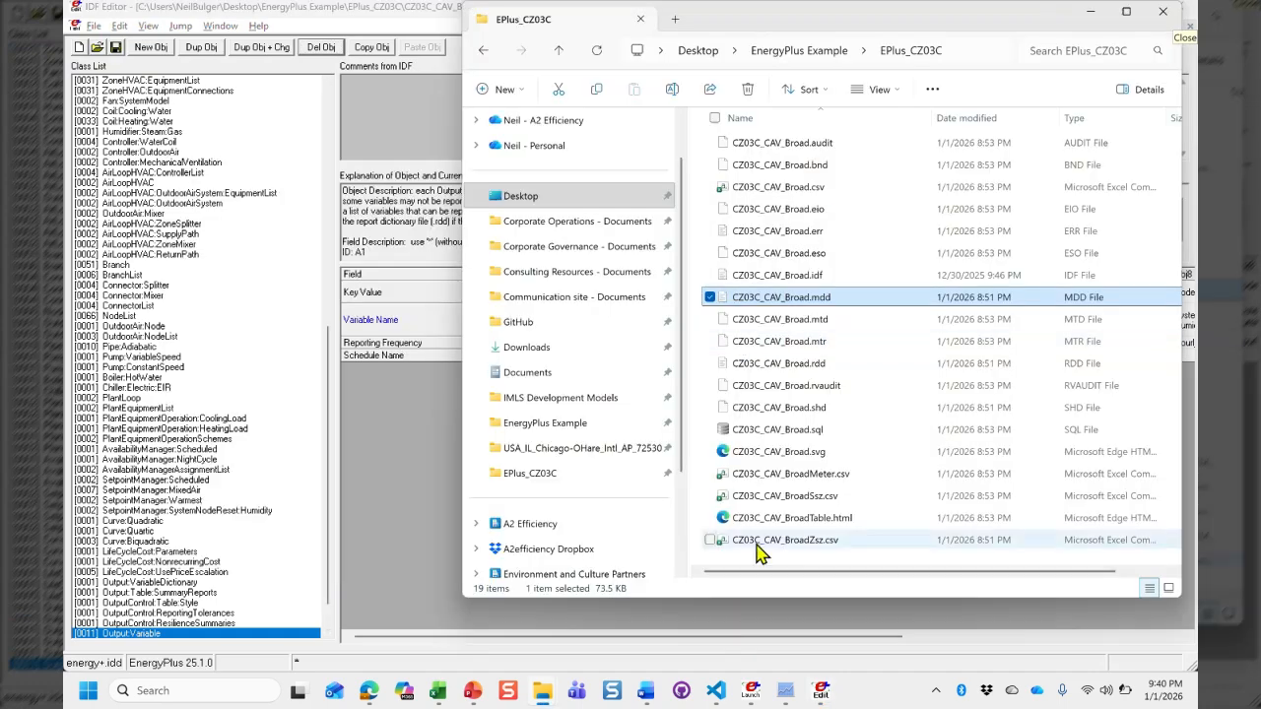
{"action": "double_click", "coordinate": [821, 276]}
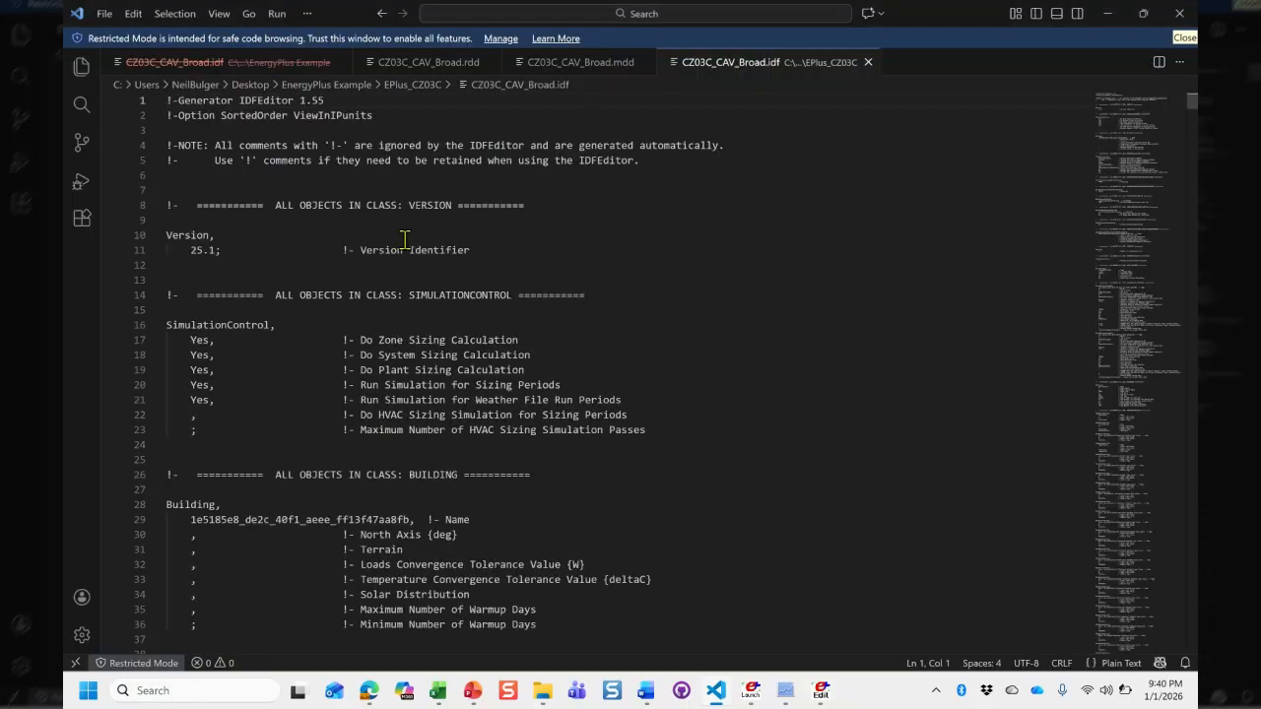
{"action": "scroll", "coordinate": [404, 240], "scroll_direction": "down", "scroll_amount": 2}
{"action": "scroll", "coordinate": [405, 240], "scroll_direction": "down", "scroll_amount": 1}
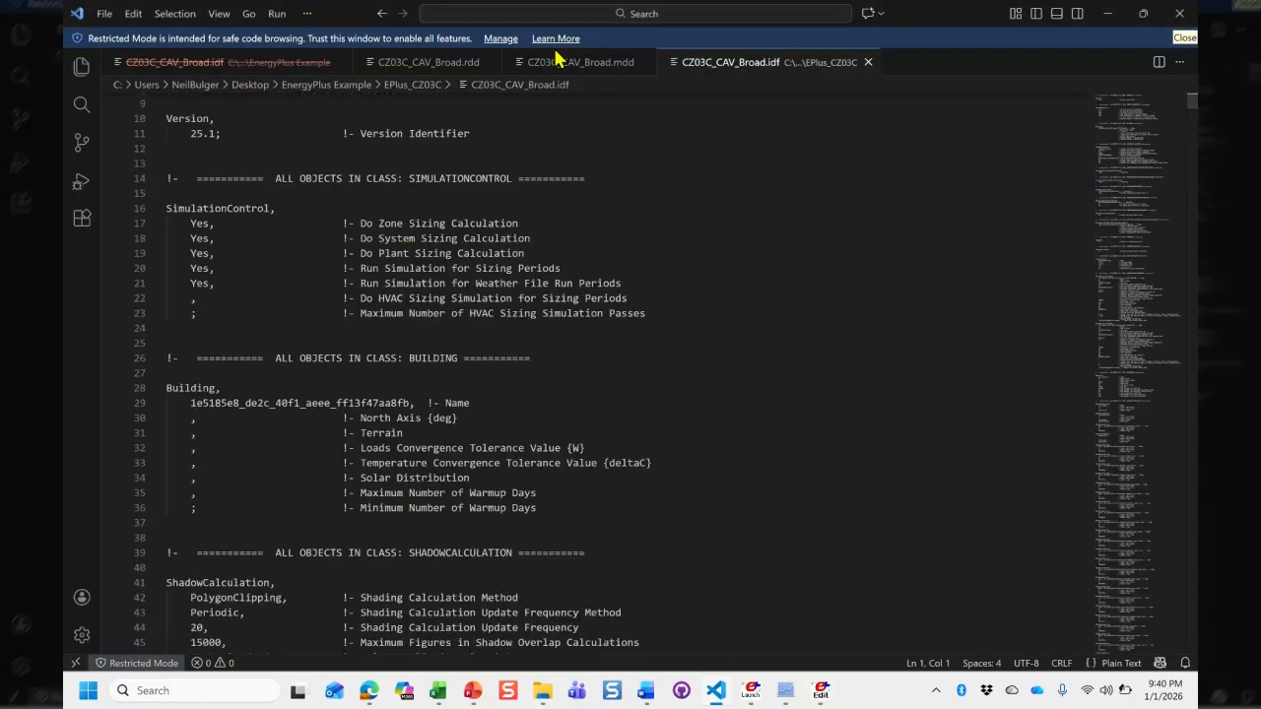
Step: Copy the hourly Pump Shaft Power output variable line from CZ03C_CAV_Broad.rdd
{"action": "left_click", "coordinate": [375, 74]}
{"action": "left_click", "coordinate": [764, 227]}
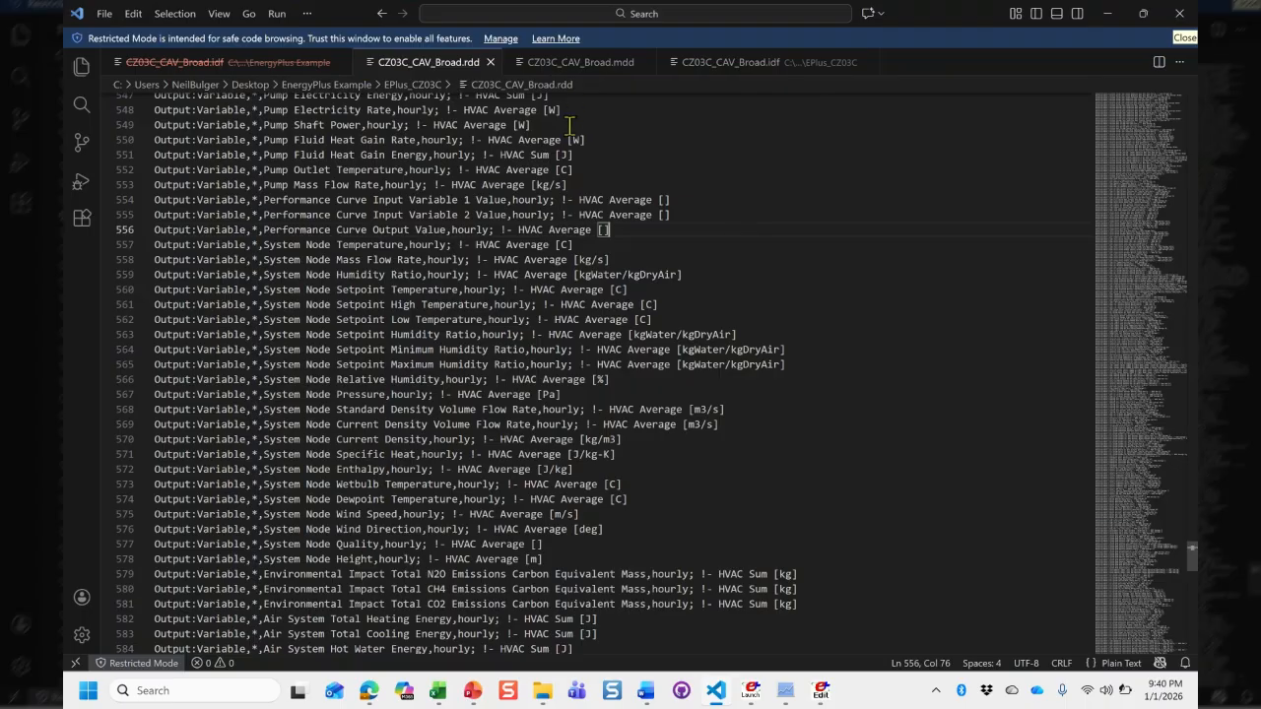
{"action": "mouse_move", "coordinate": [569, 125]}
{"action": "left_mouse_down"}
{"action": "mouse_move", "coordinate": [569, 111]}
{"action": "mouse_move", "coordinate": [587, 112]}
{"action": "left_mouse_up"}
{"action": "key", "text": "ctrl+c"}
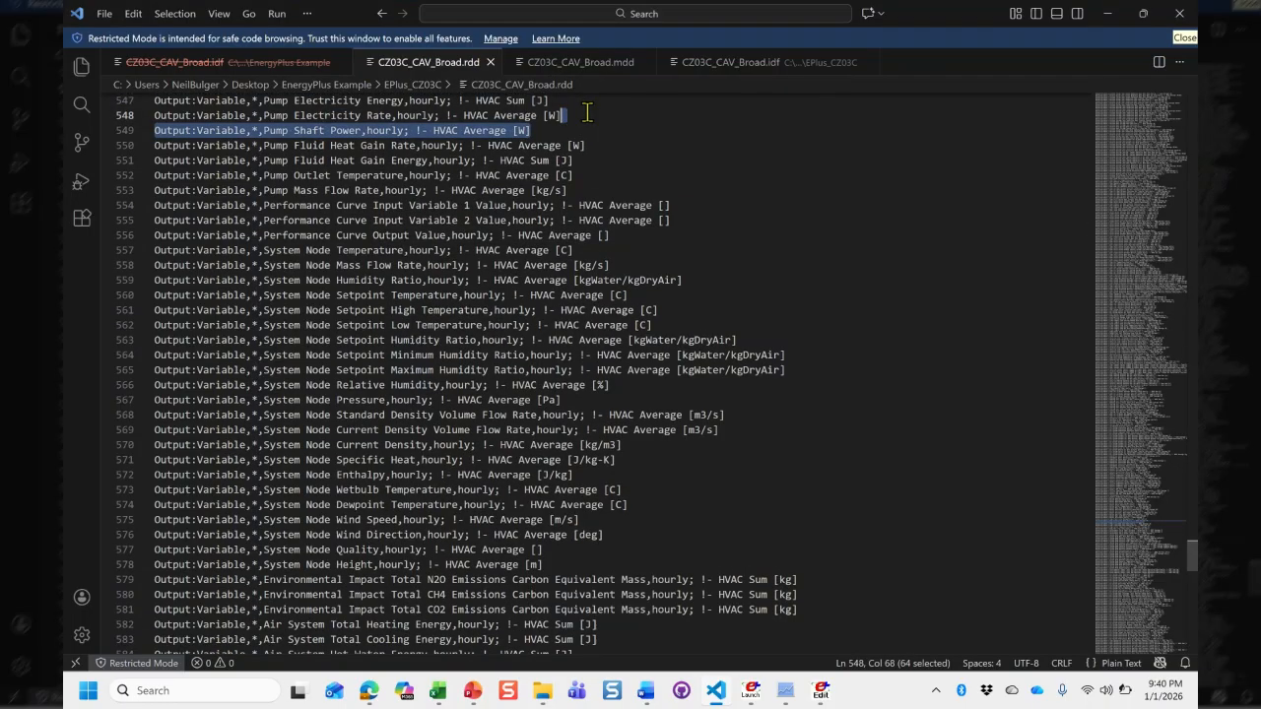
Step: Paste the Pump Shaft Power line into CZ03C_CAV_Broad.idf between the SimulationControl and Building sections, followed by a blank line
{"action": "left_click", "coordinate": [709, 63]}
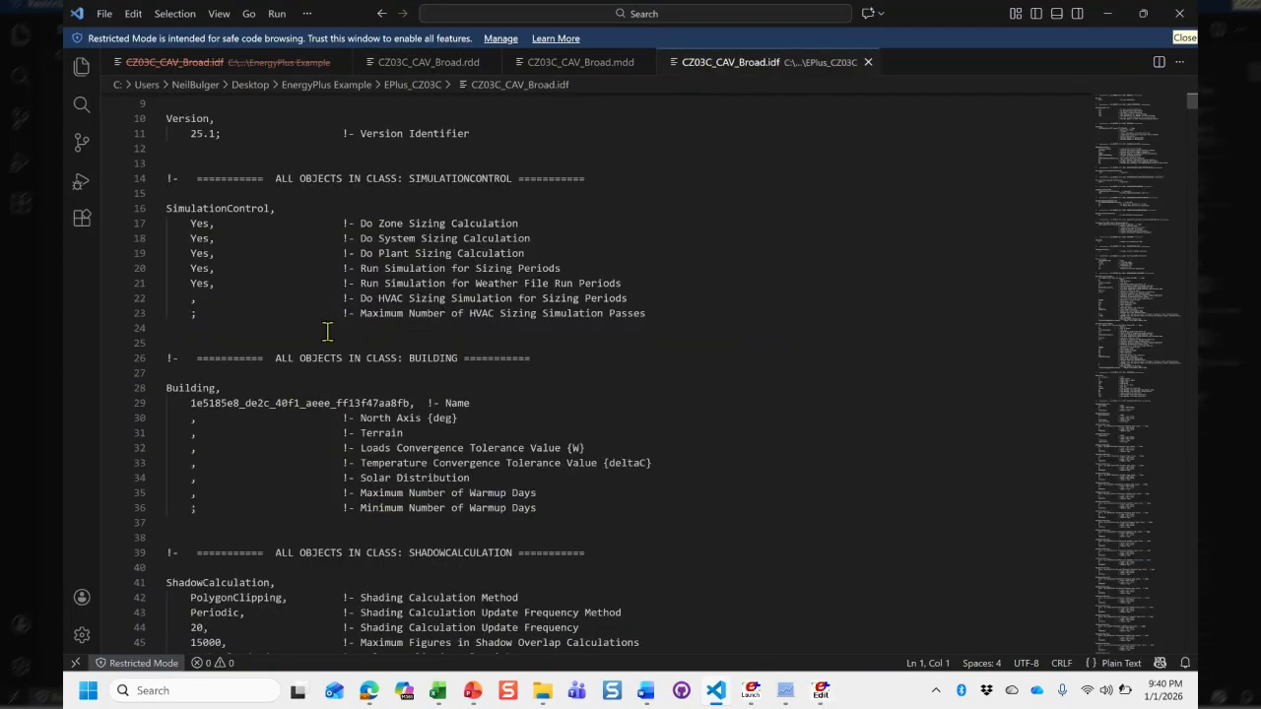
{"action": "left_click", "coordinate": [235, 344]}
{"action": "key", "text": "Return"}
{"action": "key", "text": "ctrl+v"}
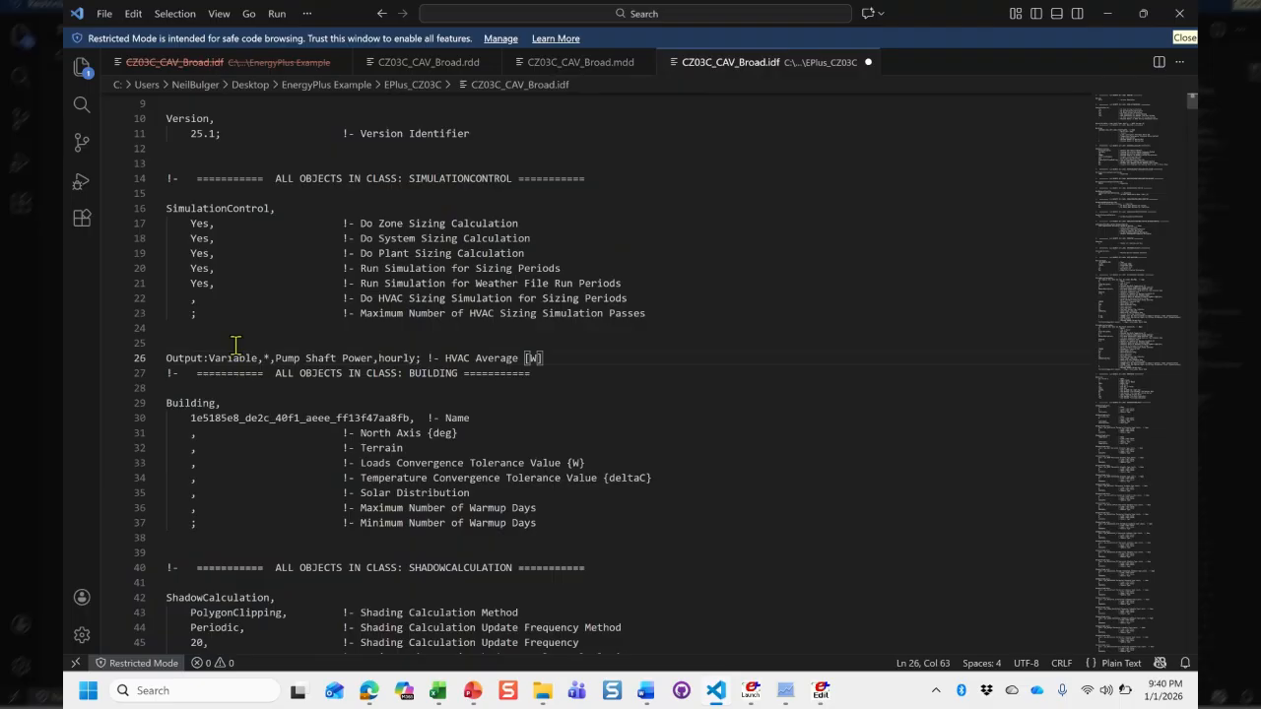
{"action": "key", "text": "Return"}
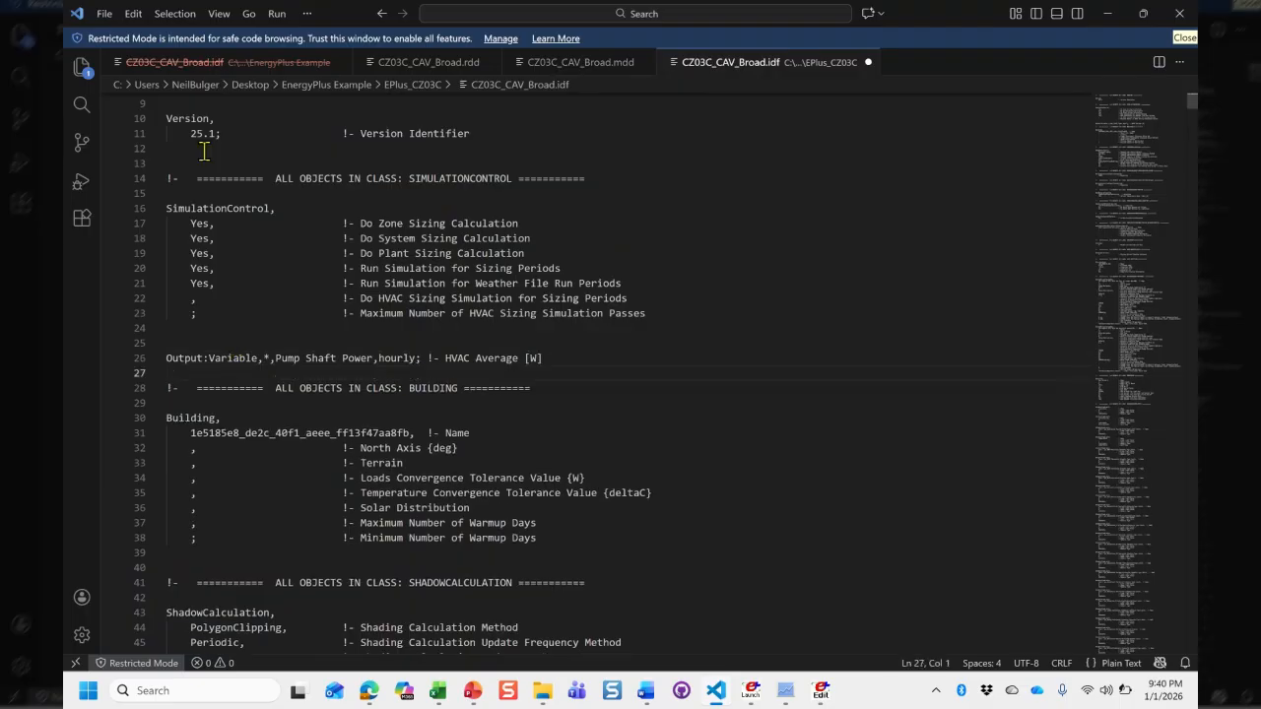
Step: Examine the SimulationControl object's layout in the IDF text, from its class name to the closing semicolon
{"action": "left_click", "coordinate": [227, 315]}
{"action": "left_click_drag", "start_coordinate": [227, 314], "coordinate": [168, 208]}
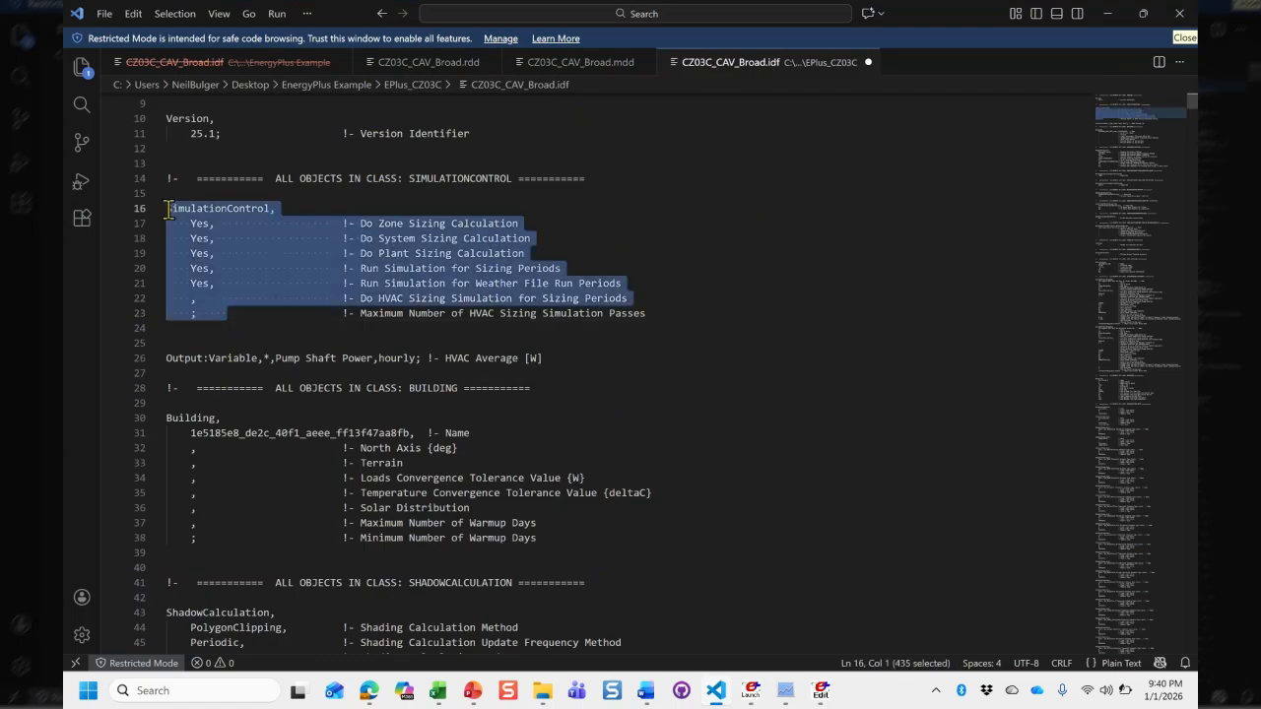
{"action": "left_click", "coordinate": [199, 313]}
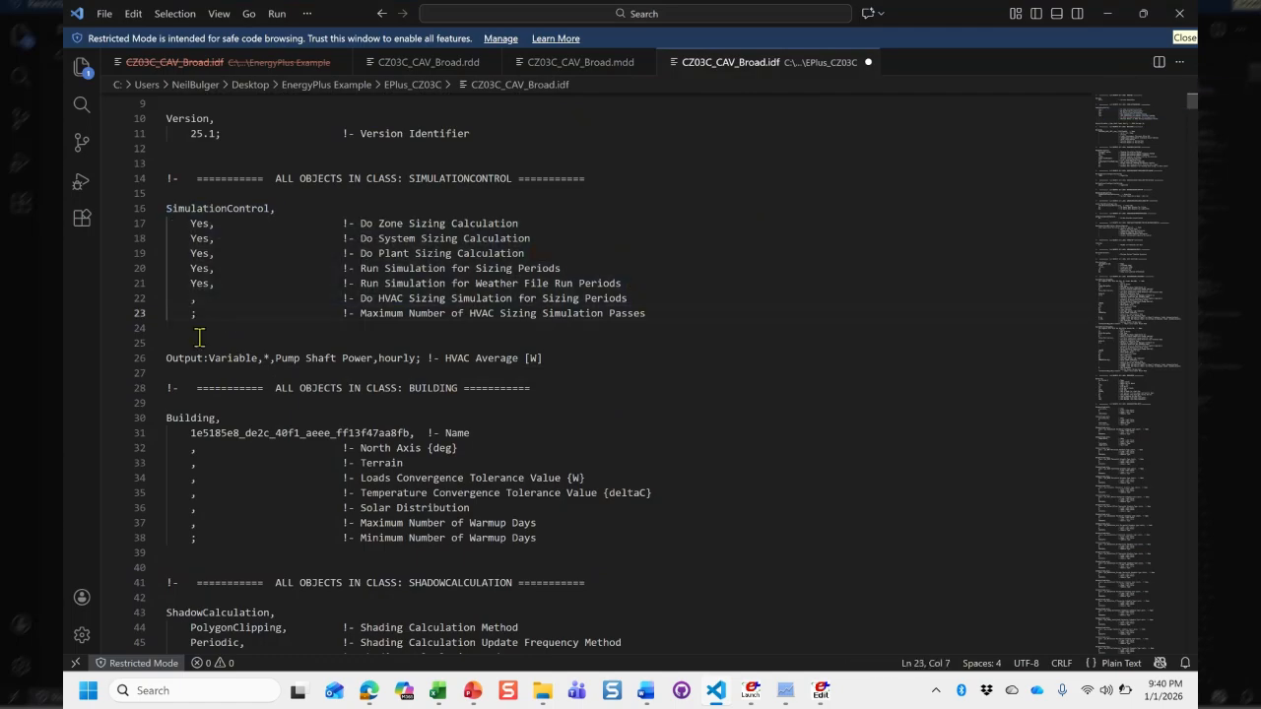
{"action": "left_click", "coordinate": [208, 341]}
Step: Copy the five hourly output variable lines from Environmental Impact Total N2O Emissions to Air System Total Cooling Energy in CZ03C_CAV_Broad.rdd
{"action": "left_click", "coordinate": [424, 65]}
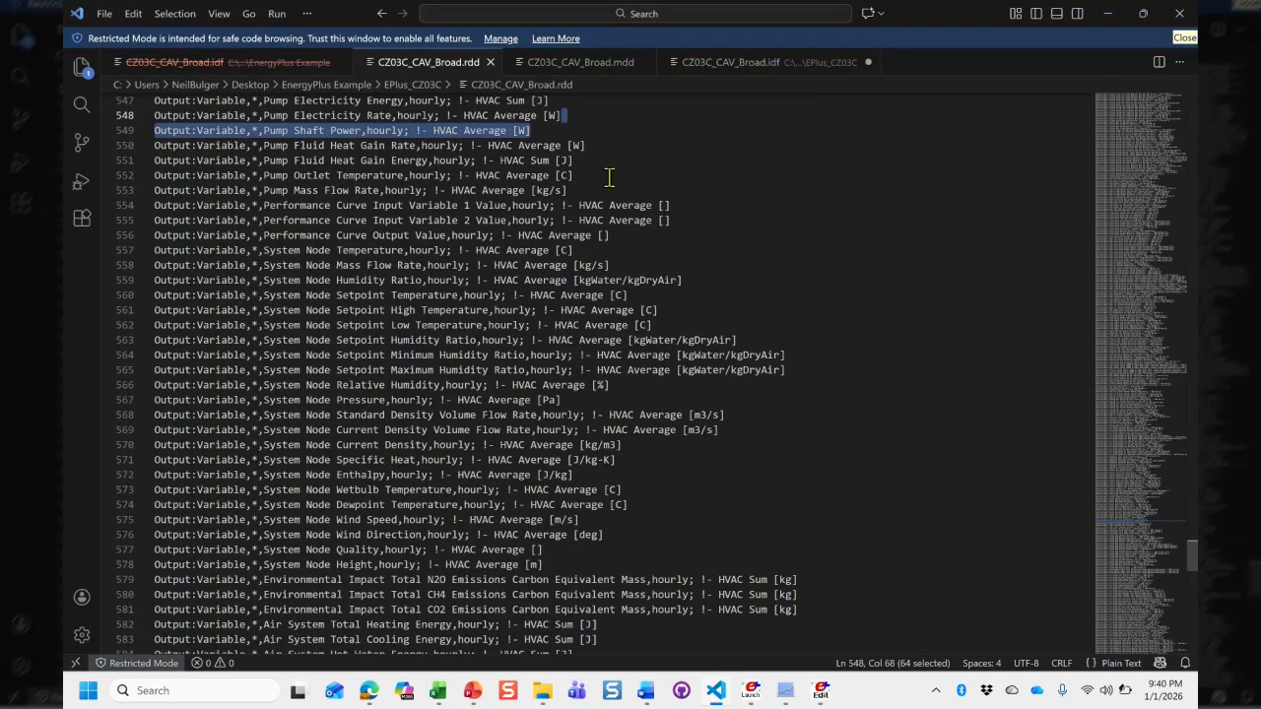
{"action": "scroll", "coordinate": [608, 176], "scroll_direction": "down", "scroll_amount": 4}
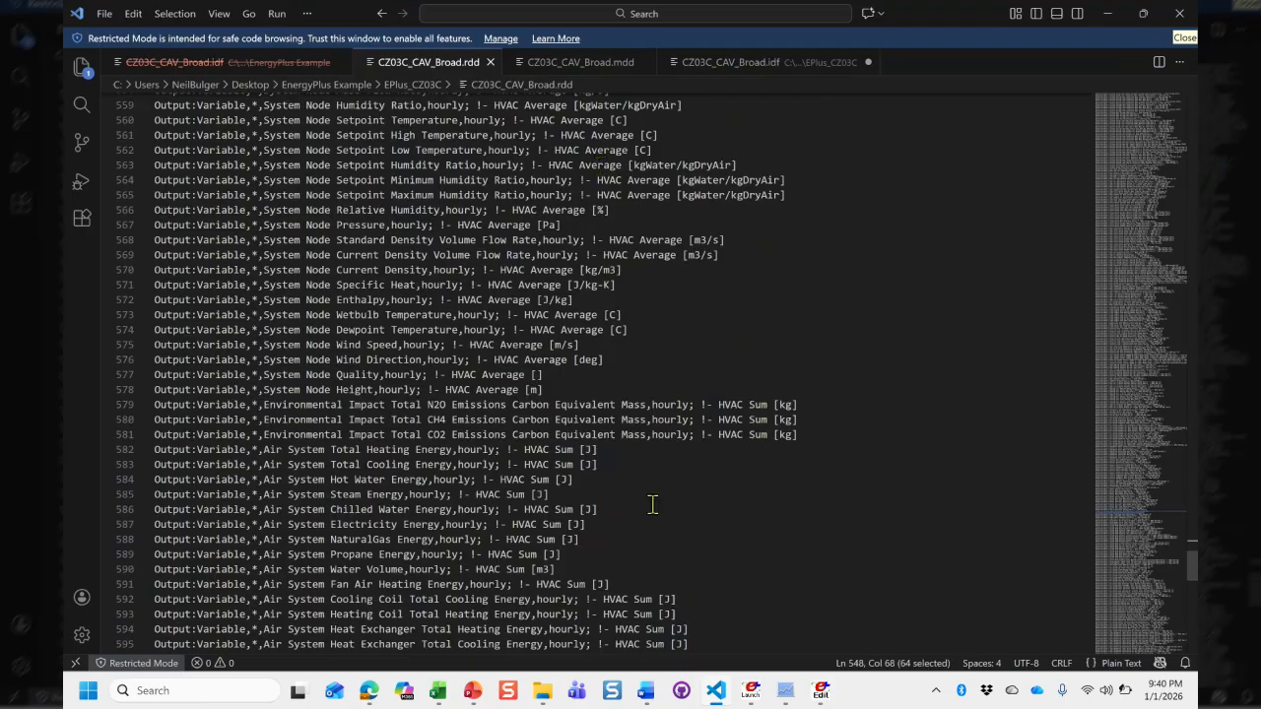
{"action": "left_click", "coordinate": [617, 467]}
{"action": "left_click_drag", "start_coordinate": [618, 467], "coordinate": [582, 395]}
{"action": "key", "text": "ctrl+c"}
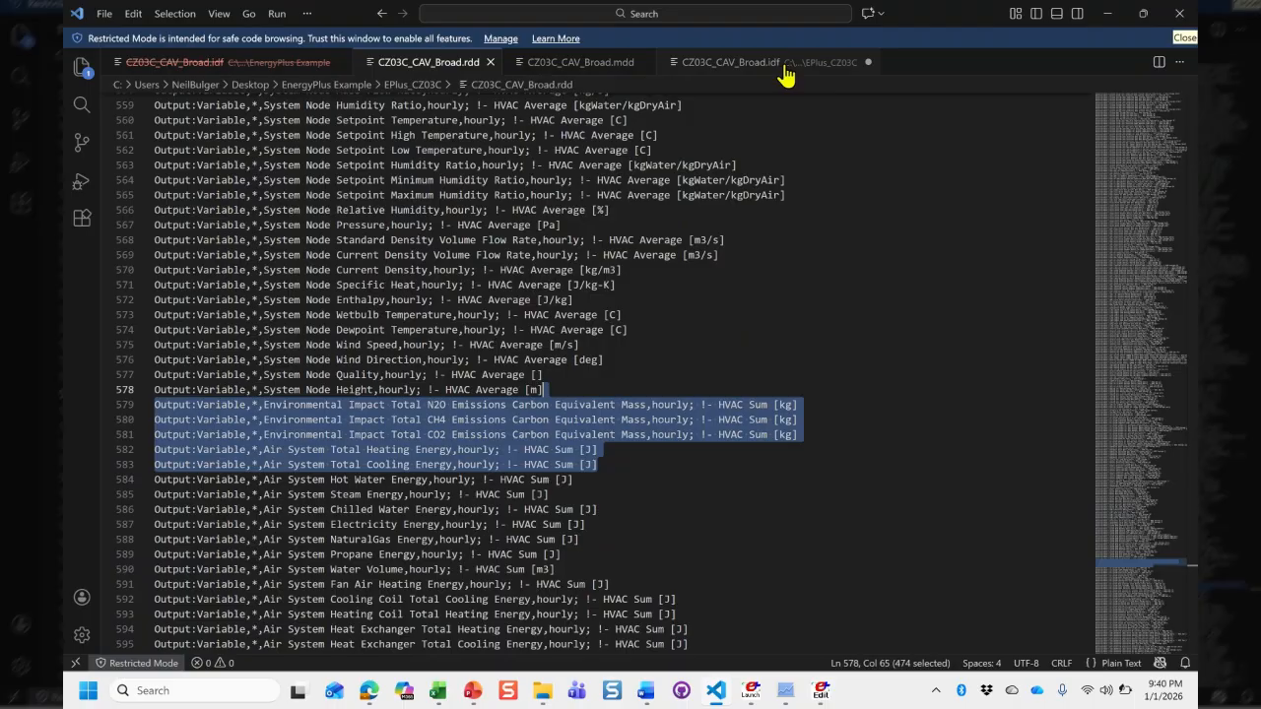
Step: Paste the five copied output variable lines into CZ03C_CAV_Broad.idf below the Pump Shaft Power line, followed by blank lines
{"action": "left_click", "coordinate": [783, 65]}
{"action": "left_click", "coordinate": [542, 376]}
{"action": "key", "text": "ctrl+v"}
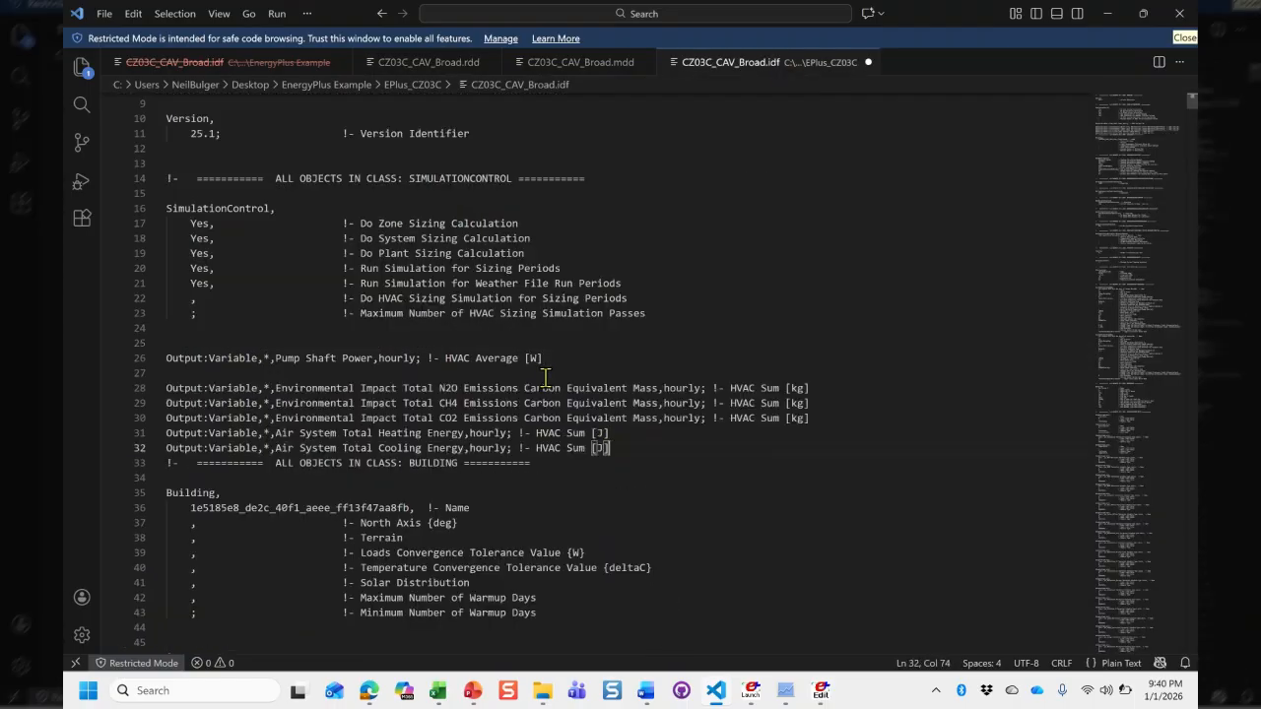
{"action": "key", "text": "Return"}
{"action": "key", "text": "Return"}
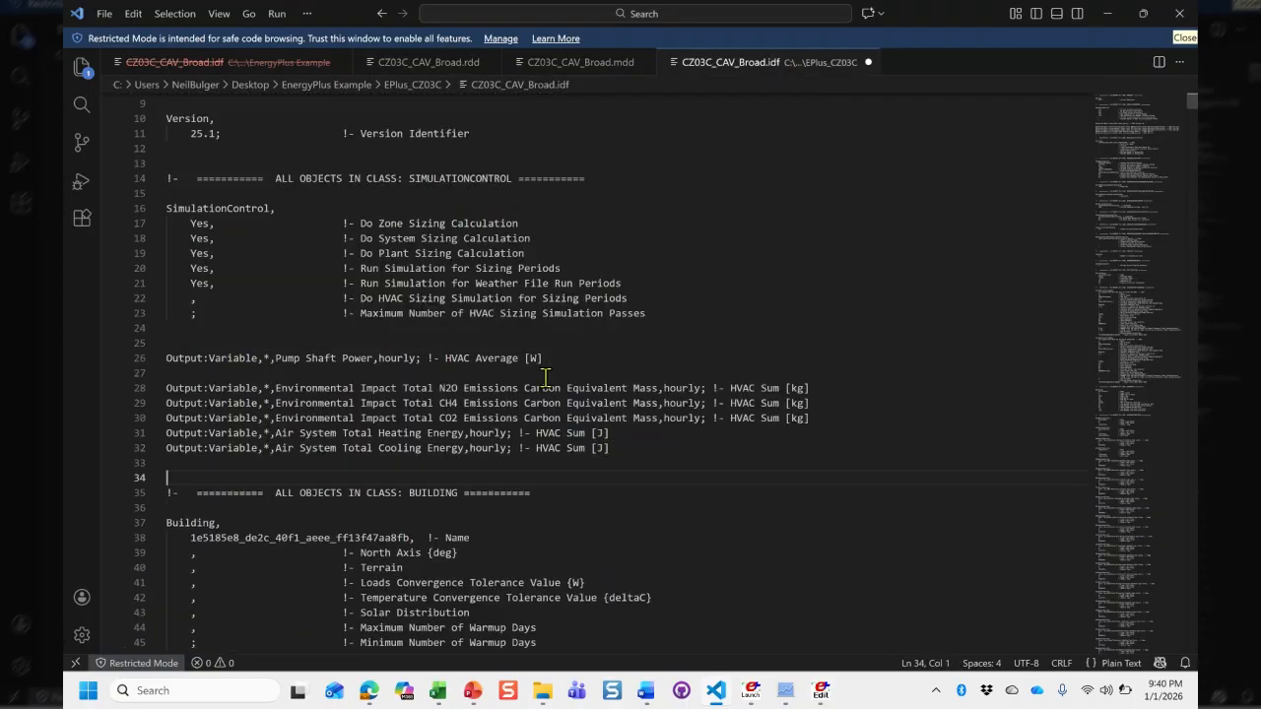
Step: Delete all pasted Output:Variable lines between the SimulationControl and Building sections and save the IDF file
{"action": "left_click", "coordinate": [382, 342], "text": "shift"}
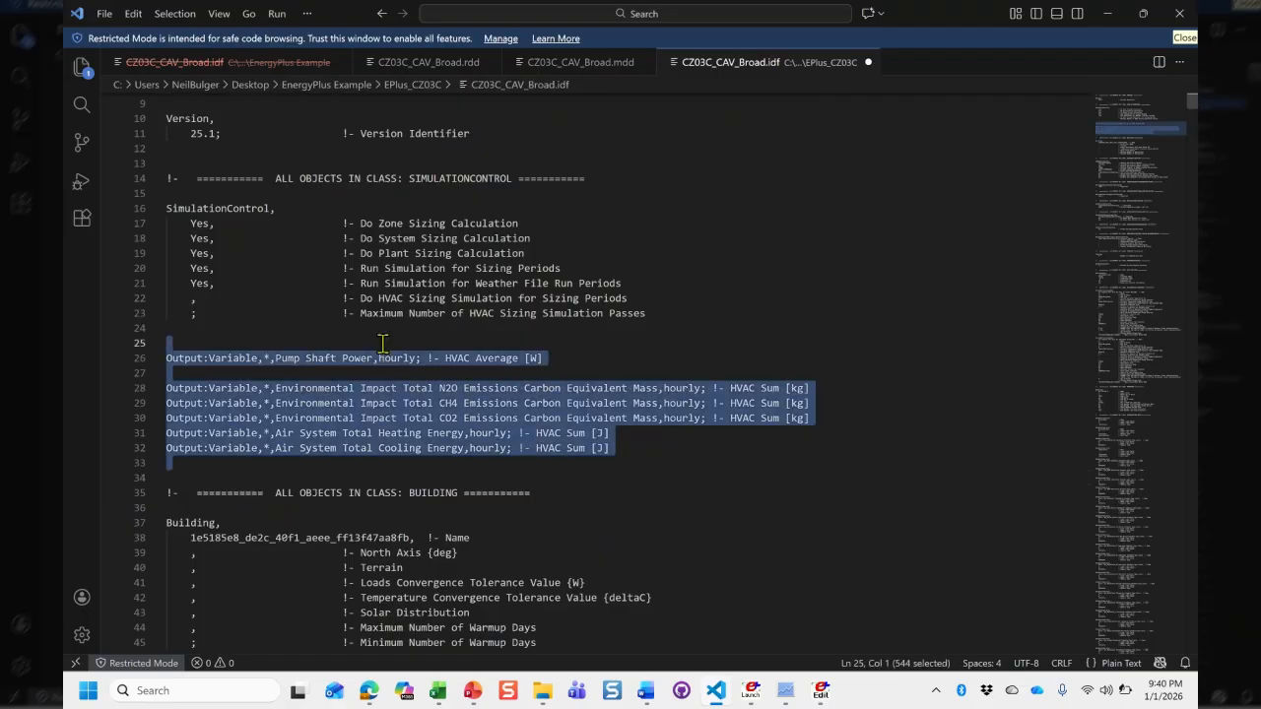
{"action": "key", "text": "Delete"}
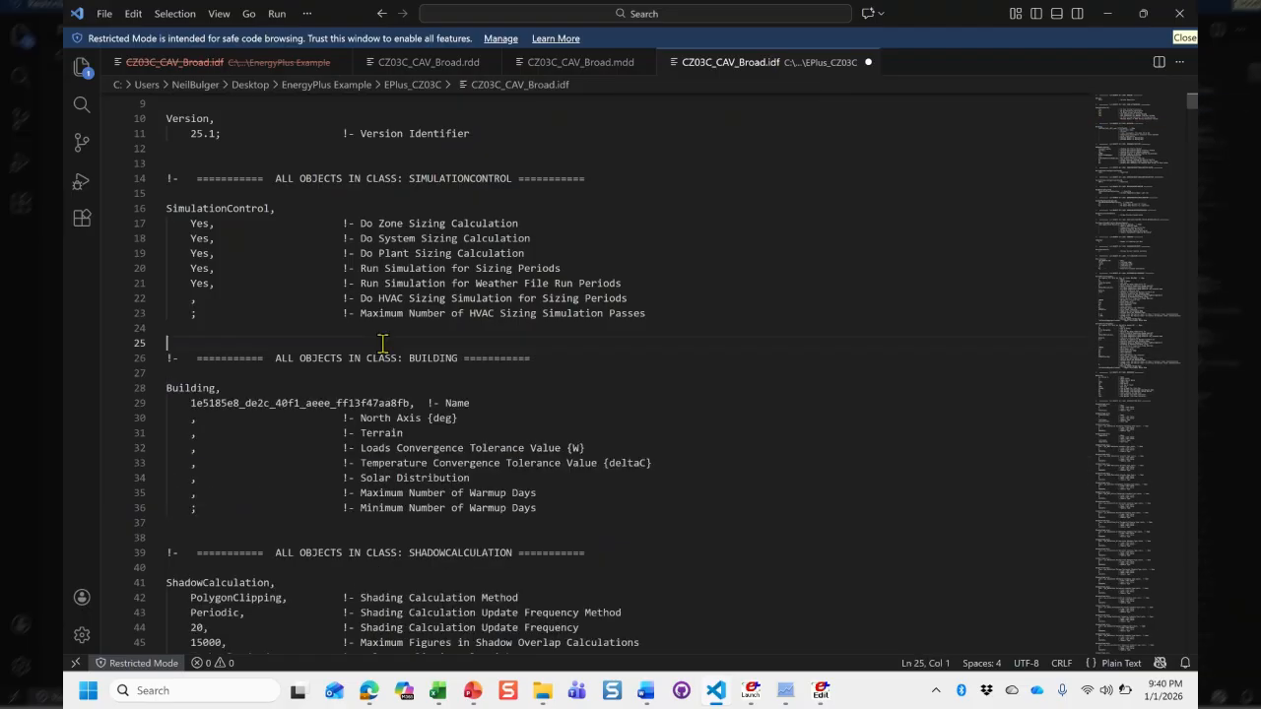
{"action": "key", "text": "BackSpace"}
{"action": "key", "text": "ctrl+s"}
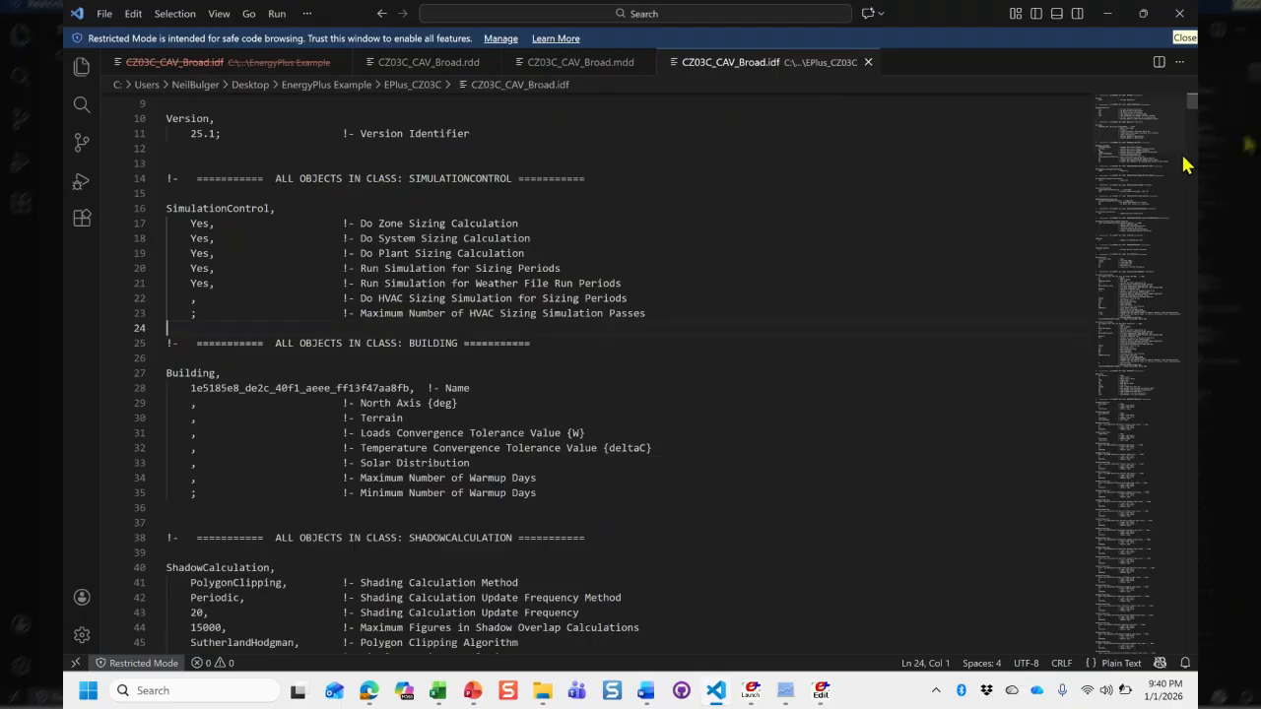
Step: Find the Output:Variable section near the end of the IDF and examine the Site Outdoor Air Drybulb Temperature object
{"action": "left_click_drag", "start_coordinate": [1143, 172], "coordinate": [1144, 658]}
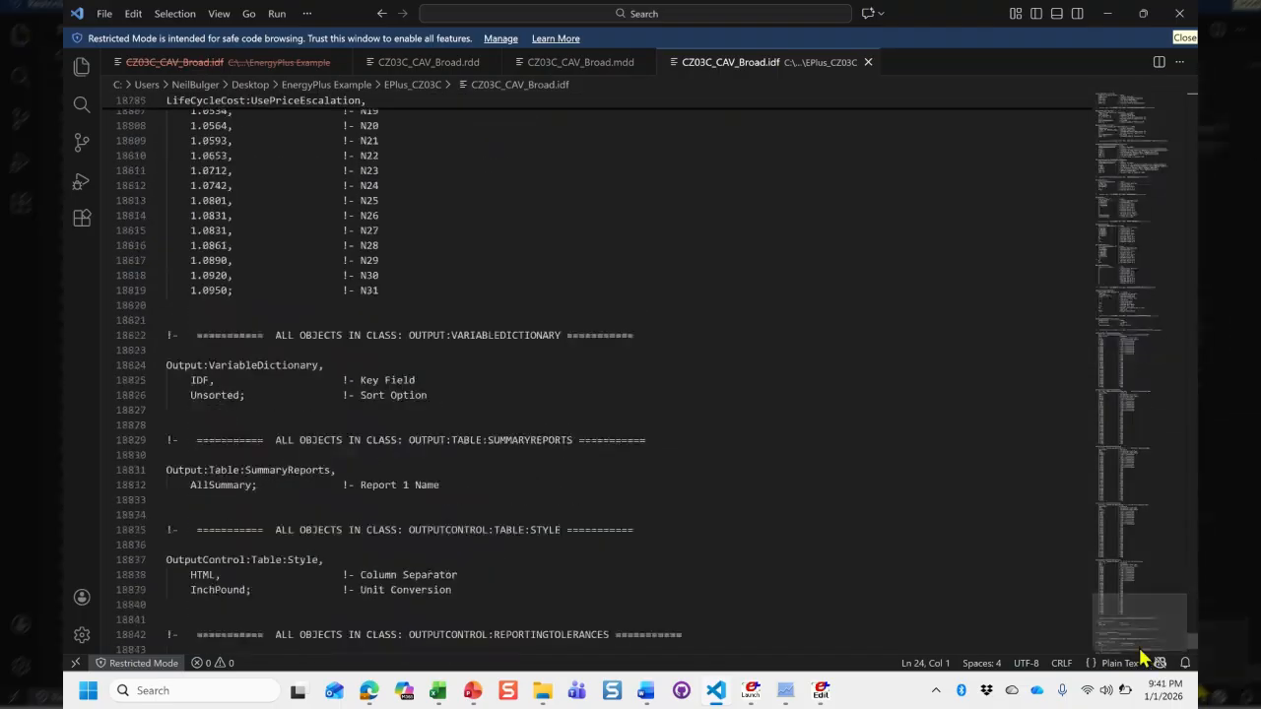
{"action": "scroll", "coordinate": [836, 591], "scroll_direction": "down", "scroll_amount": 4}
{"action": "scroll", "coordinate": [837, 590], "scroll_direction": "up", "scroll_amount": 8}
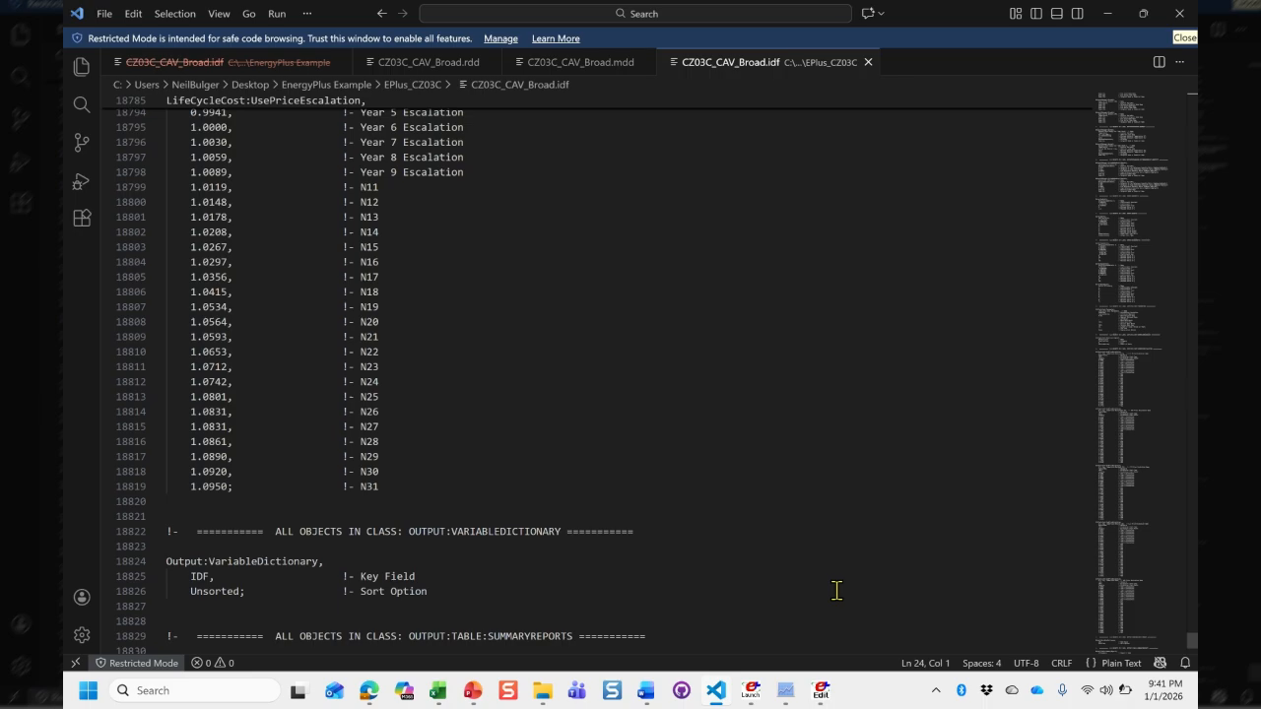
{"action": "scroll", "coordinate": [837, 590], "scroll_direction": "up", "scroll_amount": 10}
{"action": "scroll", "coordinate": [836, 590], "scroll_direction": "up", "scroll_amount": 5}
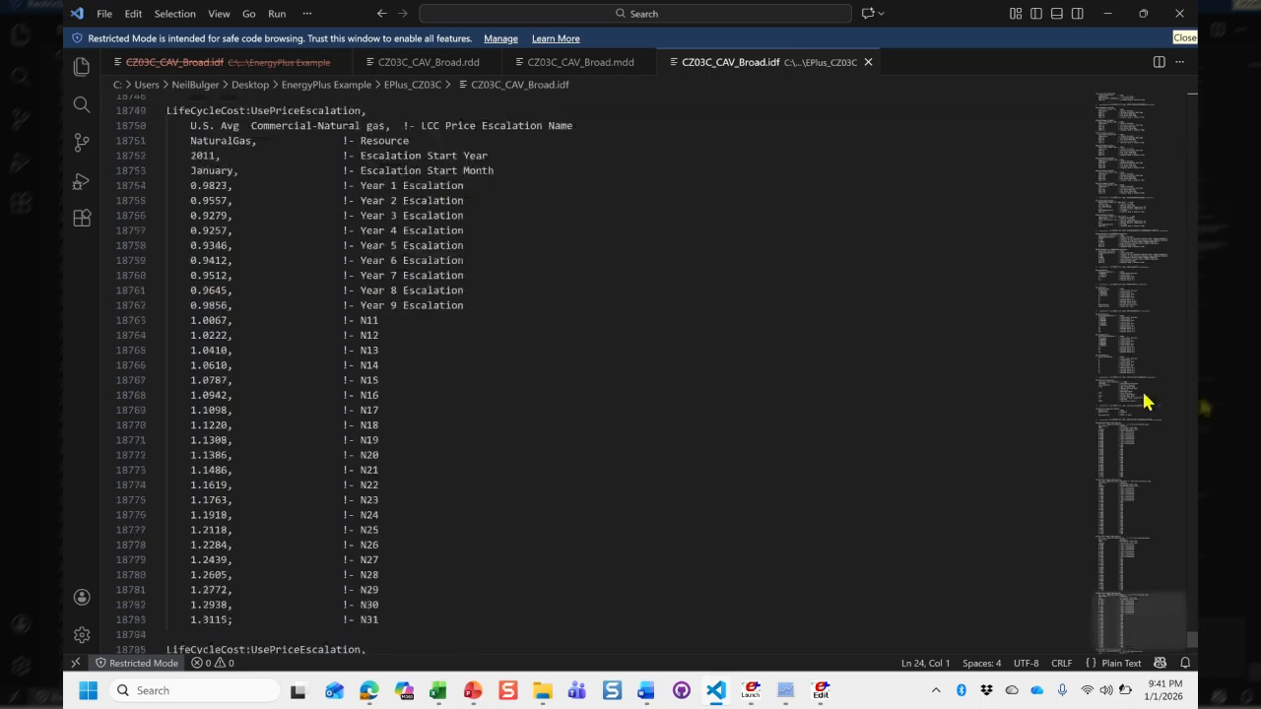
{"action": "scroll", "coordinate": [1136, 486], "scroll_direction": "down", "scroll_amount": 6}
{"action": "scroll", "coordinate": [923, 514], "scroll_direction": "down", "scroll_amount": 15}
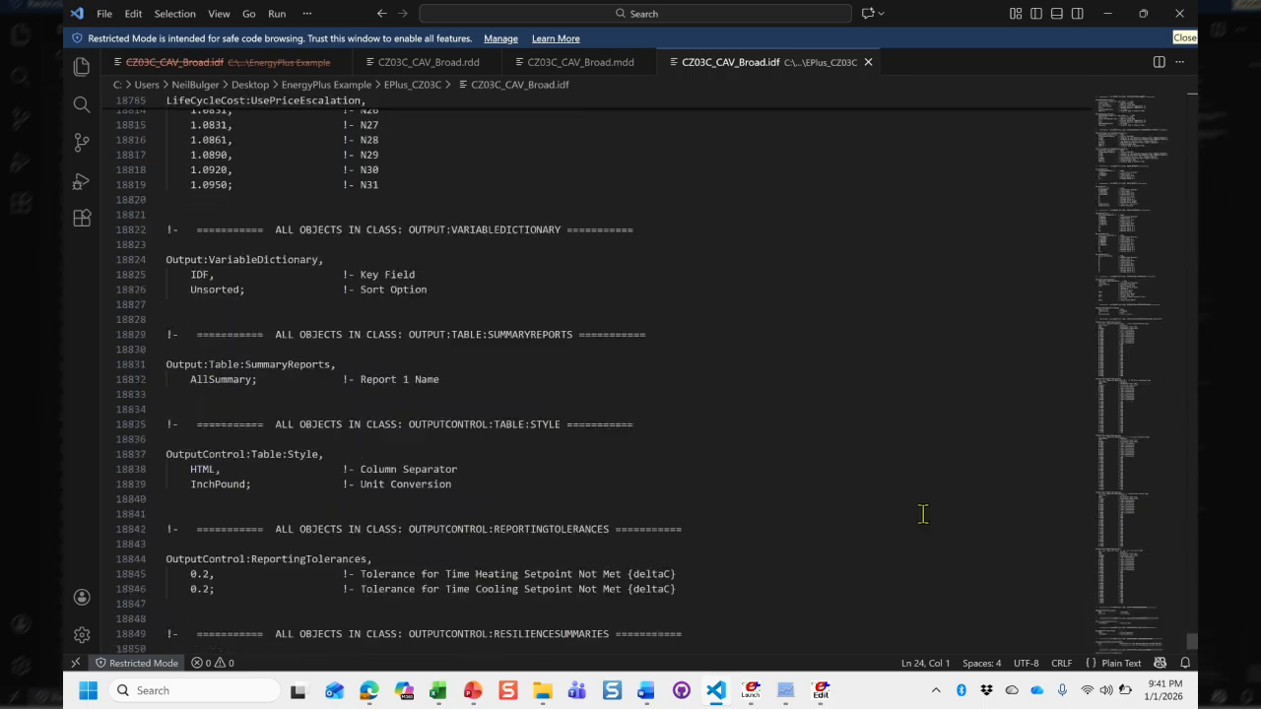
{"action": "scroll", "coordinate": [923, 513], "scroll_direction": "down", "scroll_amount": 10}
{"action": "scroll", "coordinate": [923, 513], "scroll_direction": "down", "scroll_amount": 1}
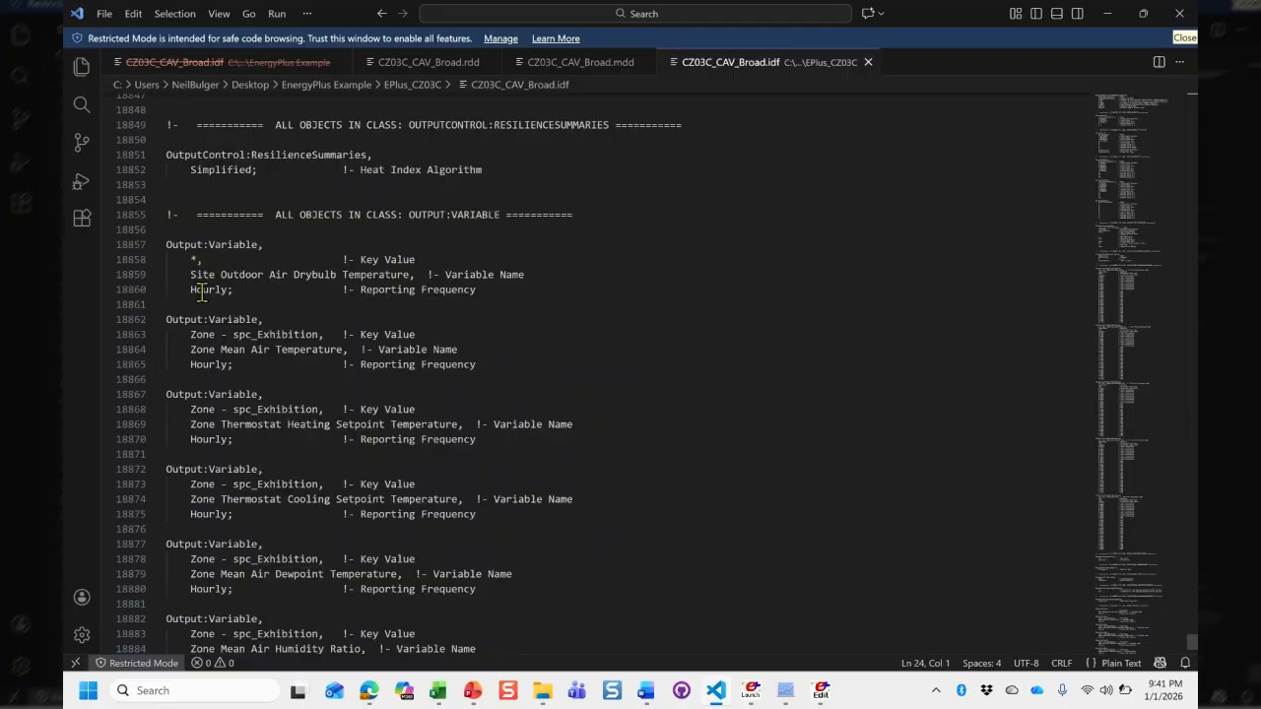
{"action": "left_click_drag", "start_coordinate": [252, 295], "coordinate": [169, 243]}
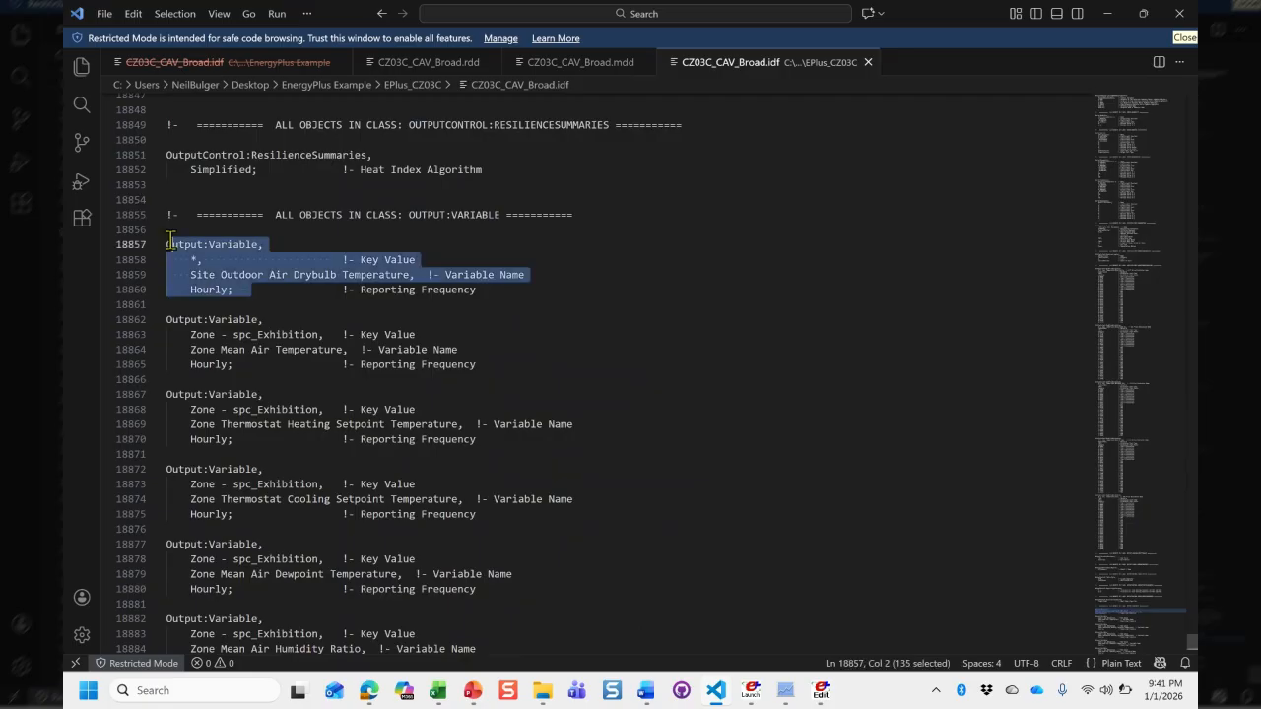
Step: Switch to the EPlus_CZ03C folder in File Explorer and open CZ03C_CAV_Broad.csv in Excel
{"action": "key", "text": "alt+Tab"}
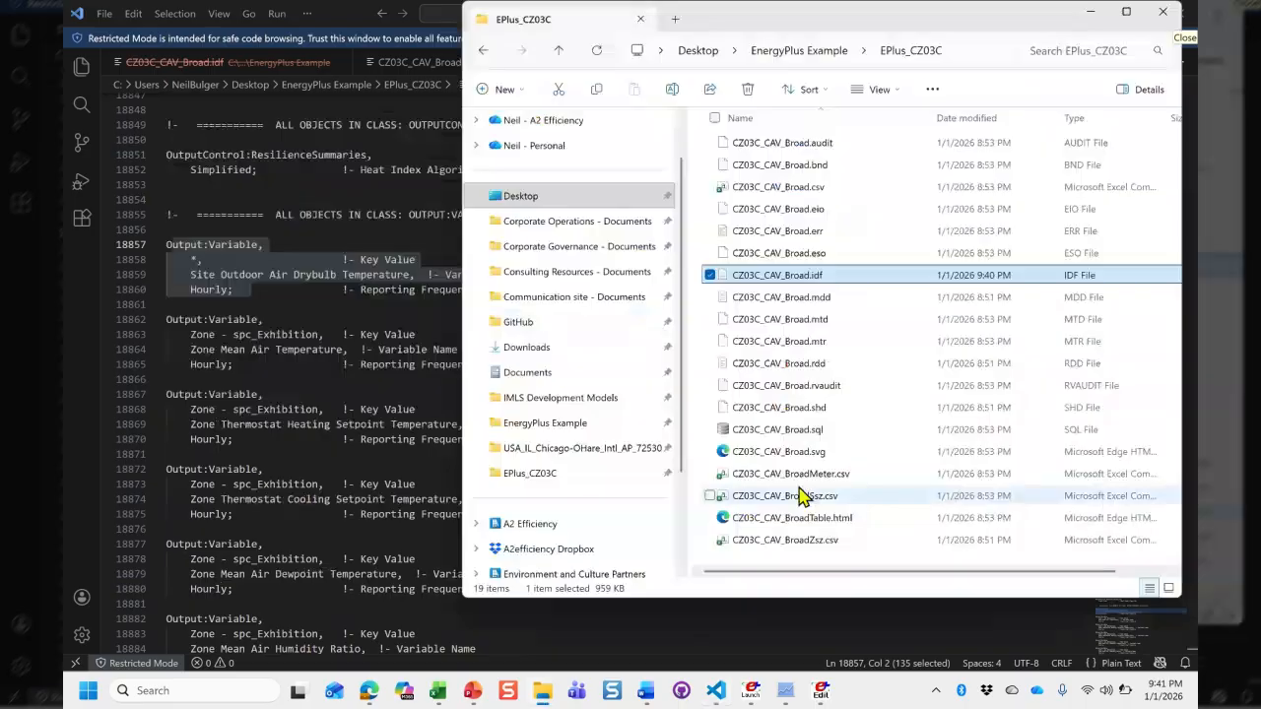
{"action": "left_click", "coordinate": [815, 544]}
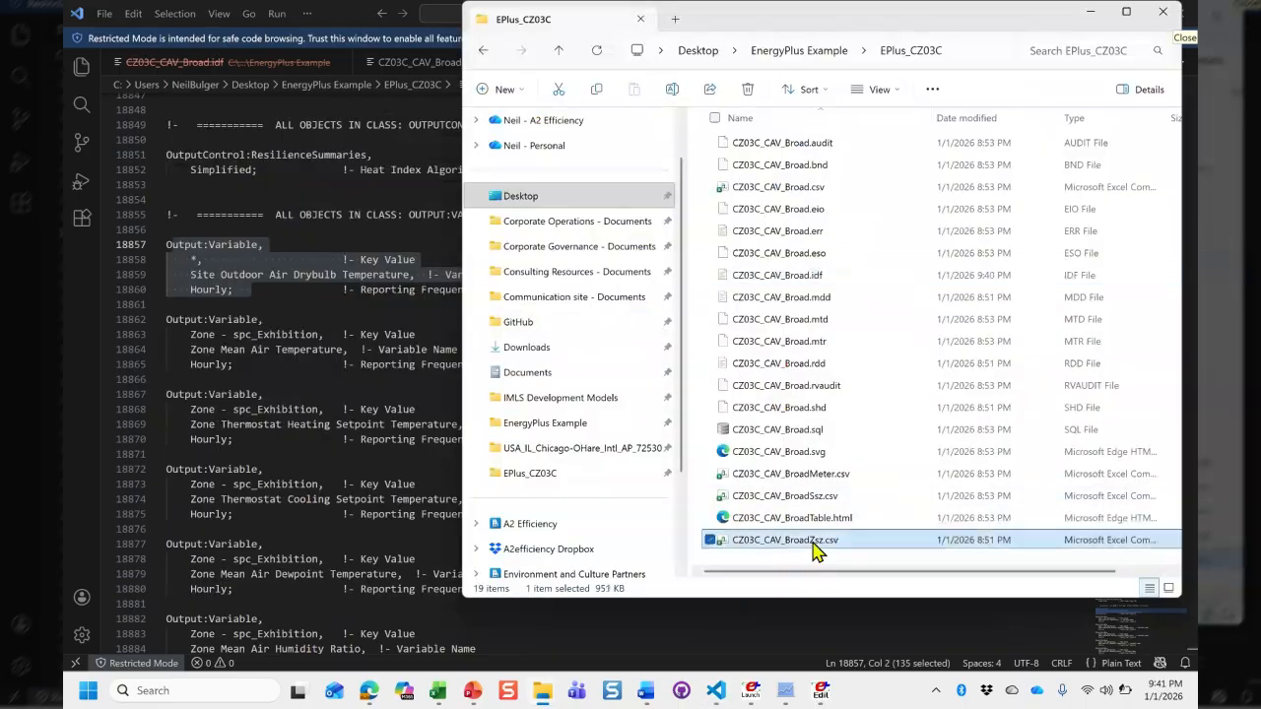
{"action": "left_click", "coordinate": [778, 189]}
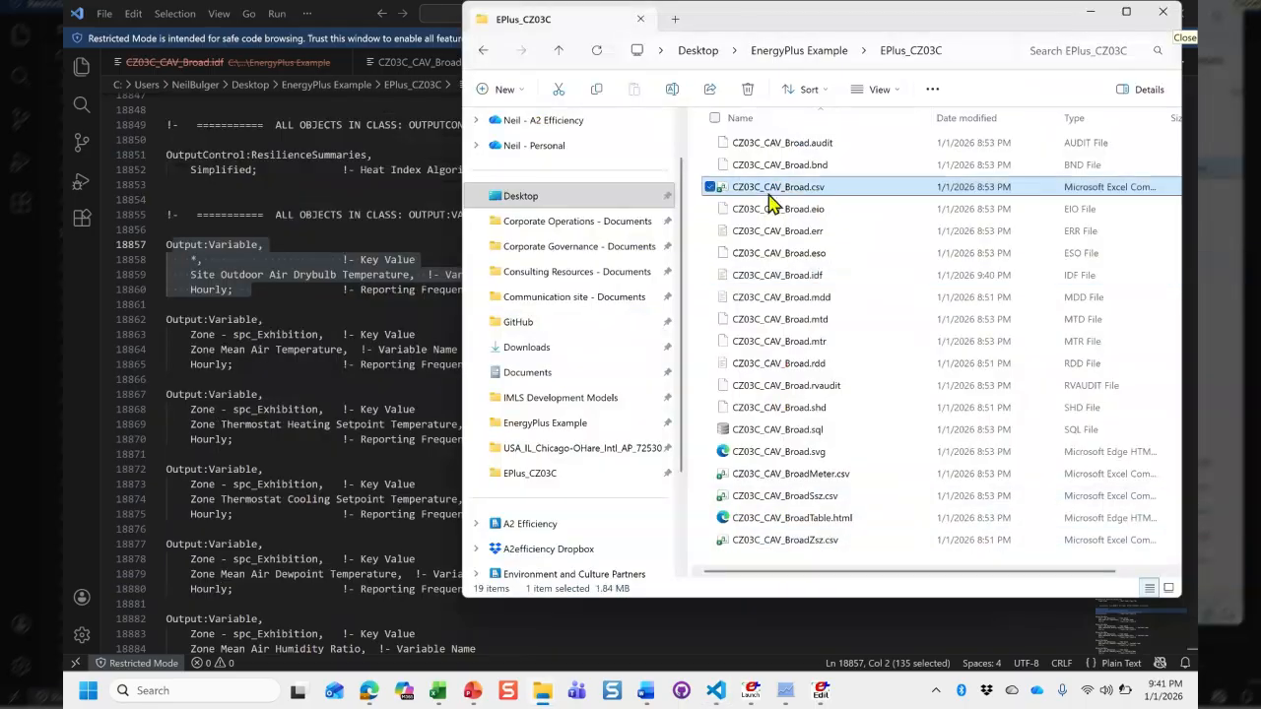
{"action": "double_click", "coordinate": [793, 194]}
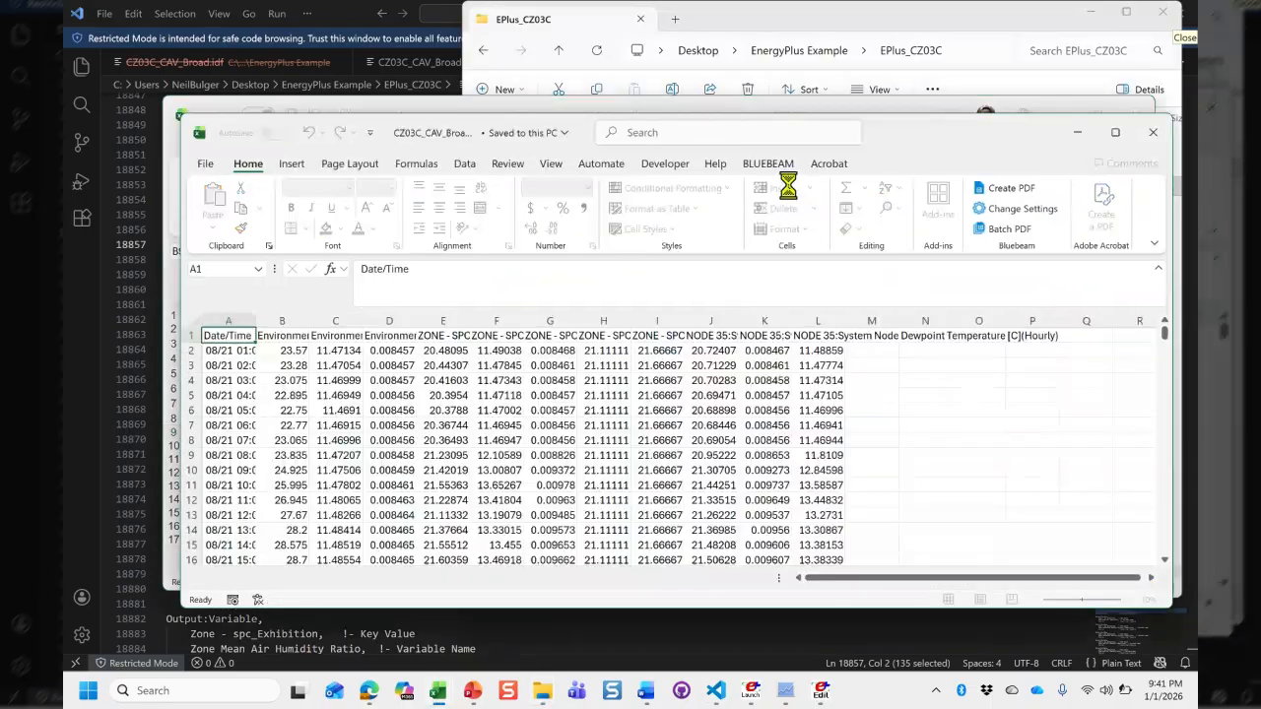
Step: Wrap the text in header row 1, maximize the workbook window and fit column A's width to its date/time entries
{"action": "left_click", "coordinate": [184, 361]}
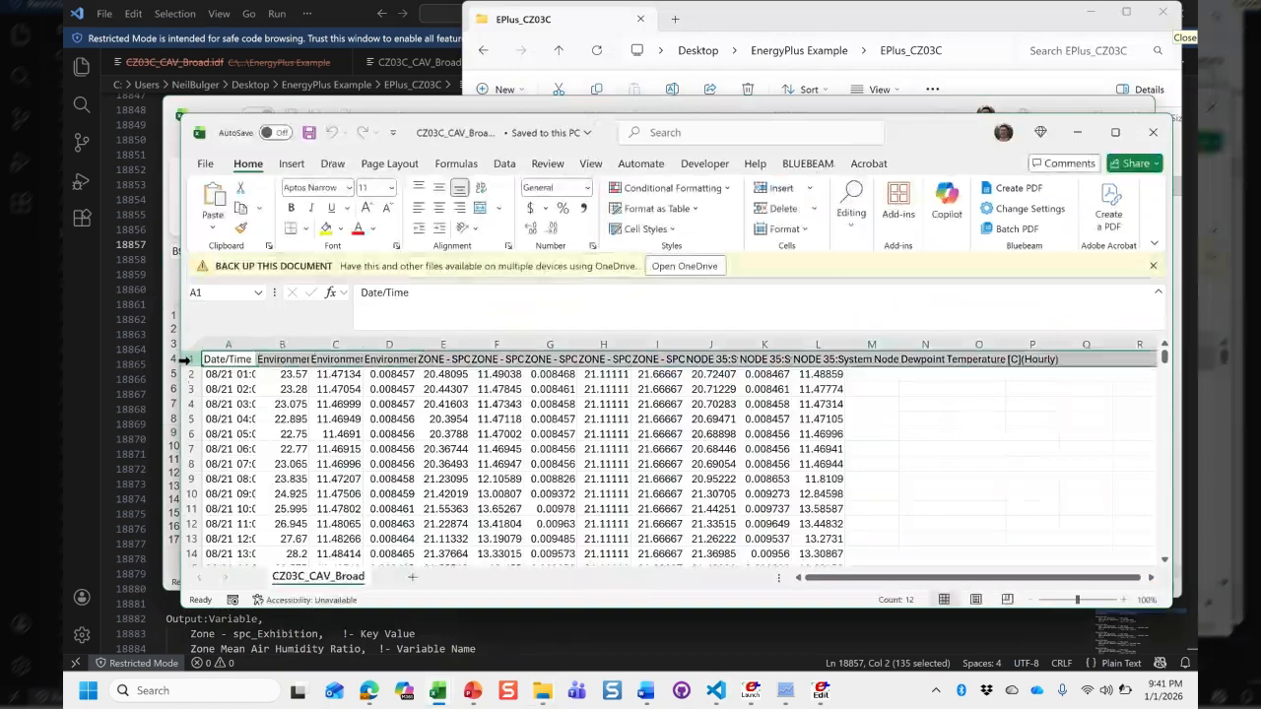
{"action": "left_click", "coordinate": [479, 188]}
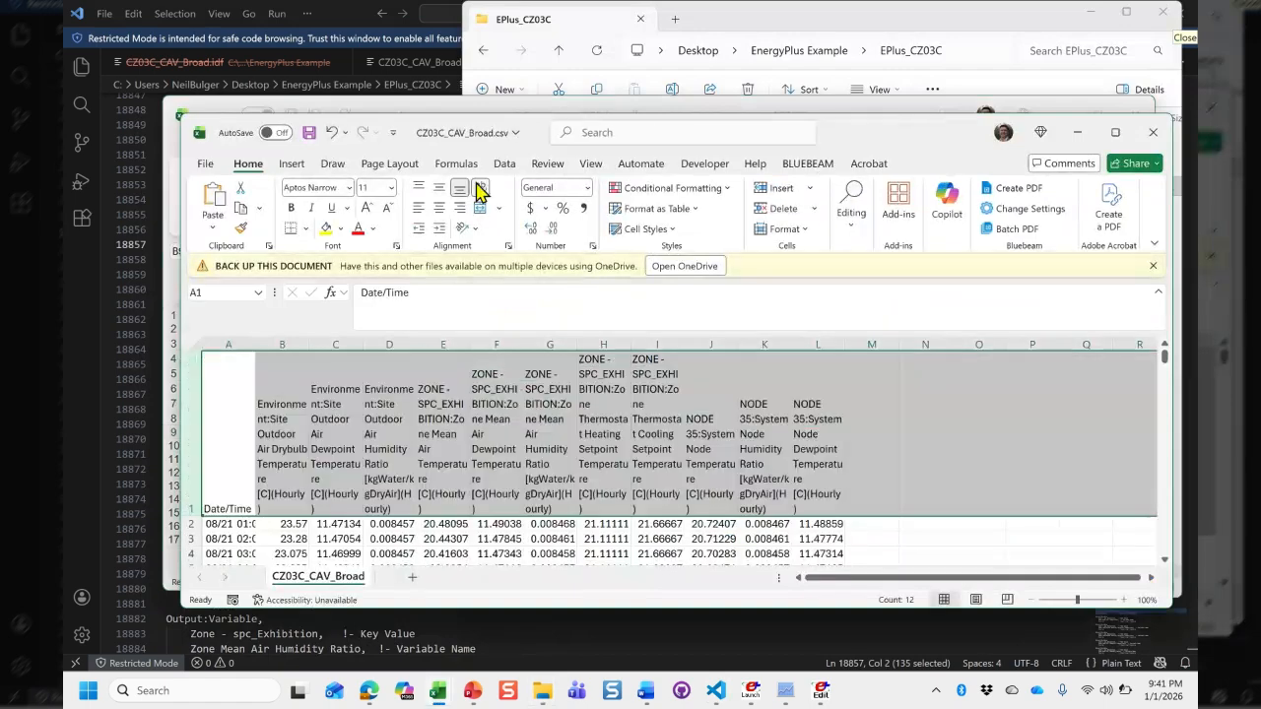
{"action": "left_click", "coordinate": [221, 477]}
{"action": "scroll", "coordinate": [221, 476], "scroll_direction": "down", "scroll_amount": 1}
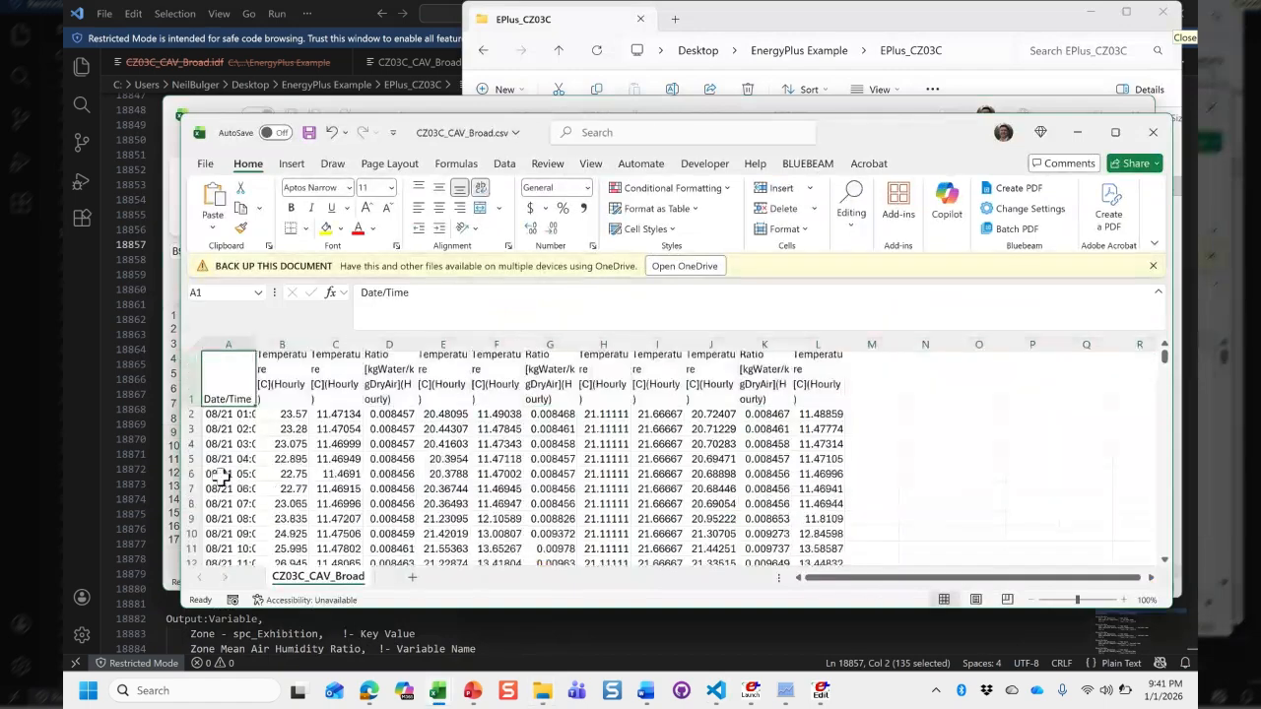
{"action": "scroll", "coordinate": [220, 477], "scroll_direction": "up", "scroll_amount": 1}
{"action": "double_click", "coordinate": [813, 133]}
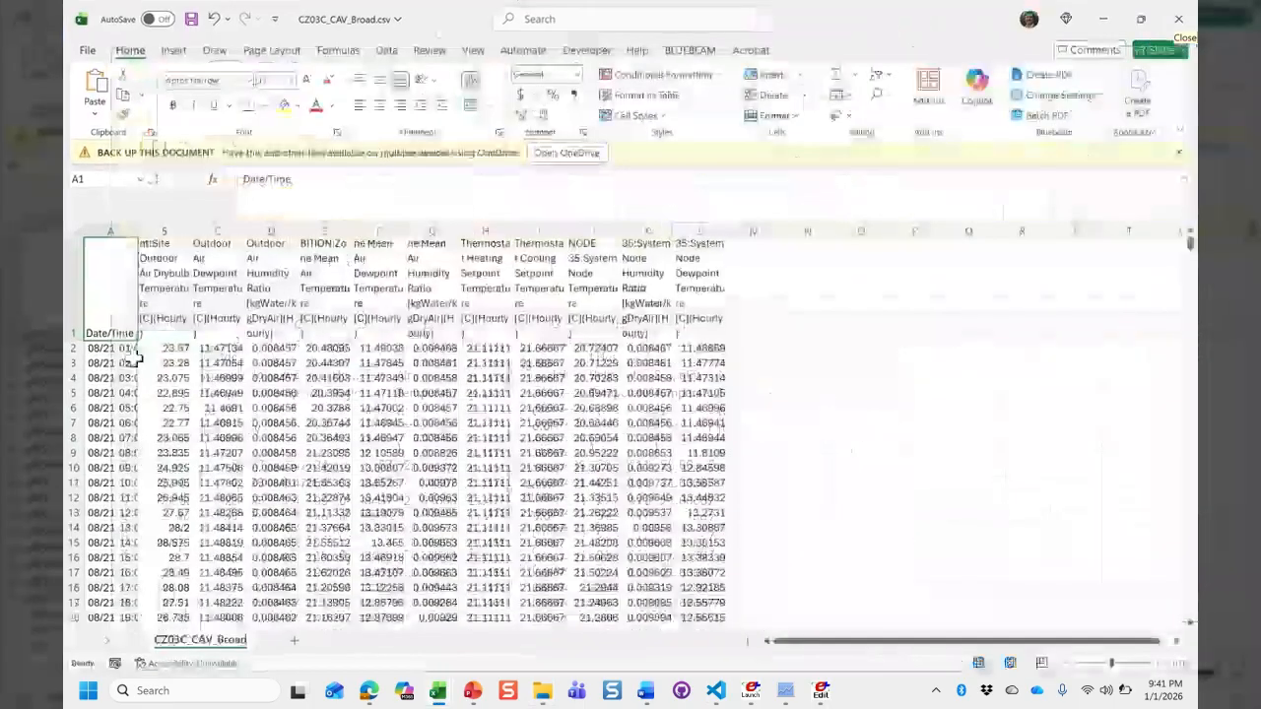
{"action": "left_click", "coordinate": [119, 348]}
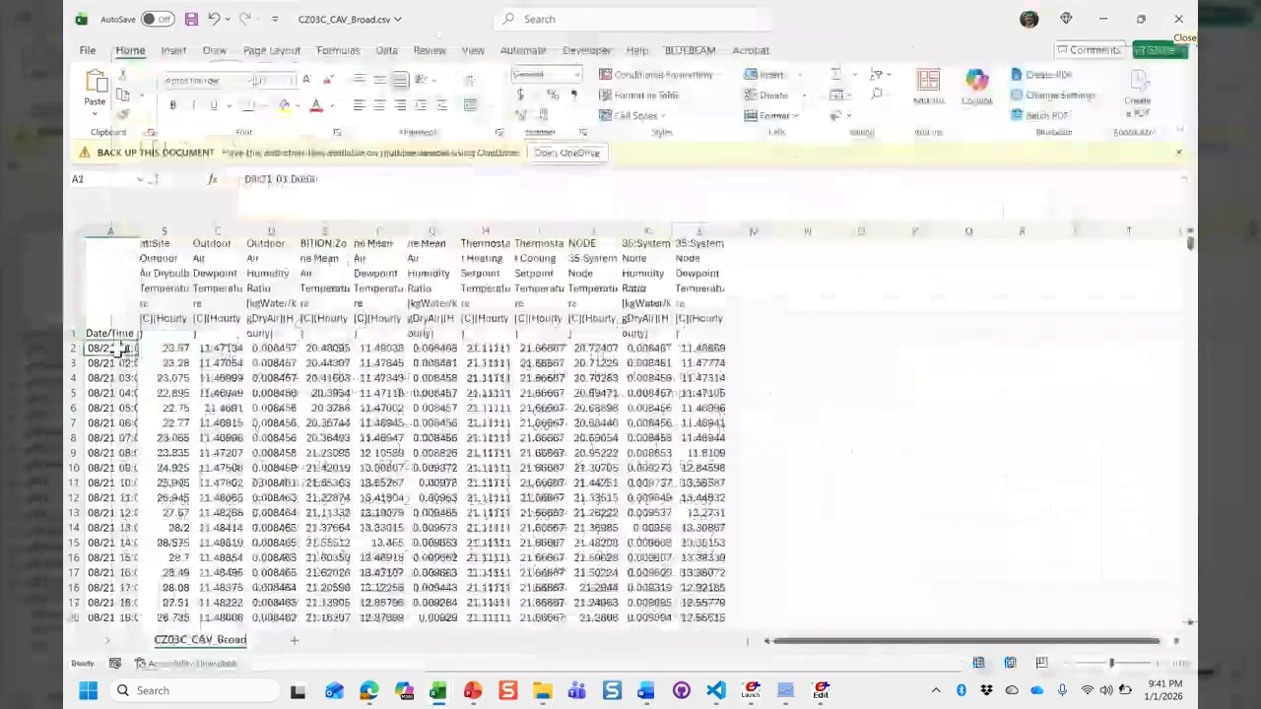
{"action": "double_click", "coordinate": [137, 229]}
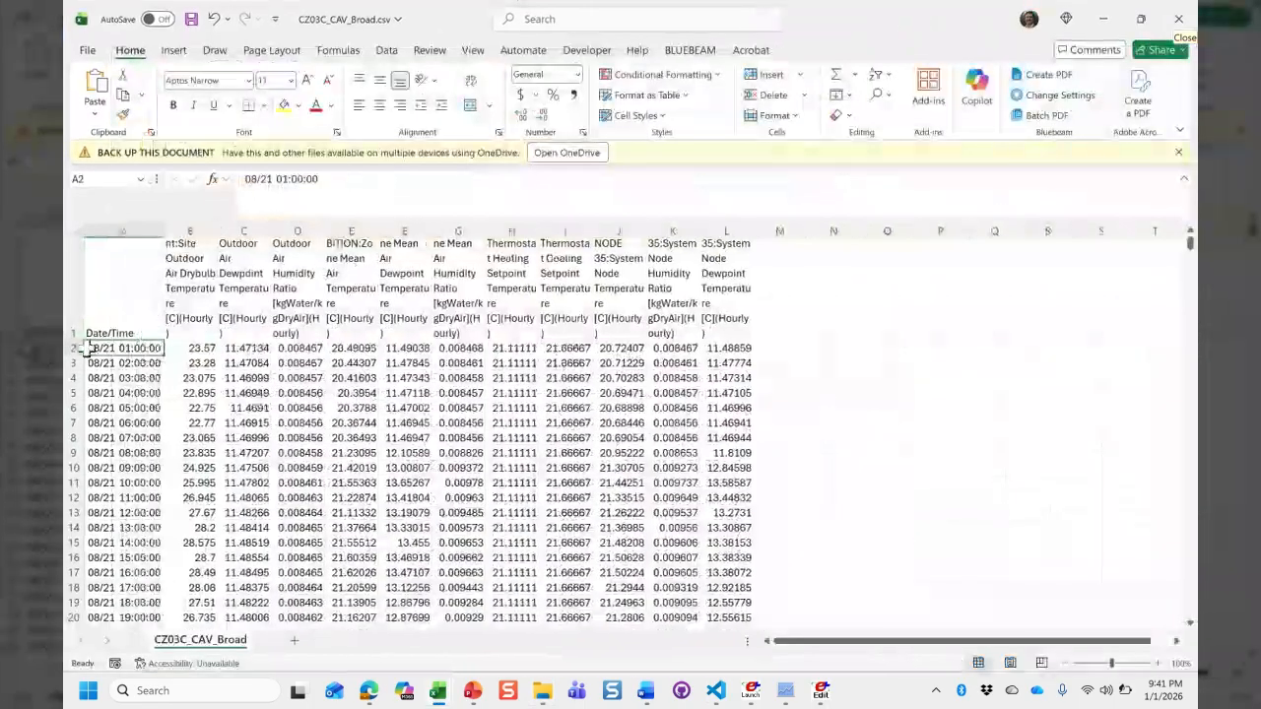
Step: Review the hourly rows from the 08/21 and 01/21 design days to the start of the annual run on 01/01
{"action": "scroll", "coordinate": [89, 355], "scroll_direction": "down", "scroll_amount": 5}
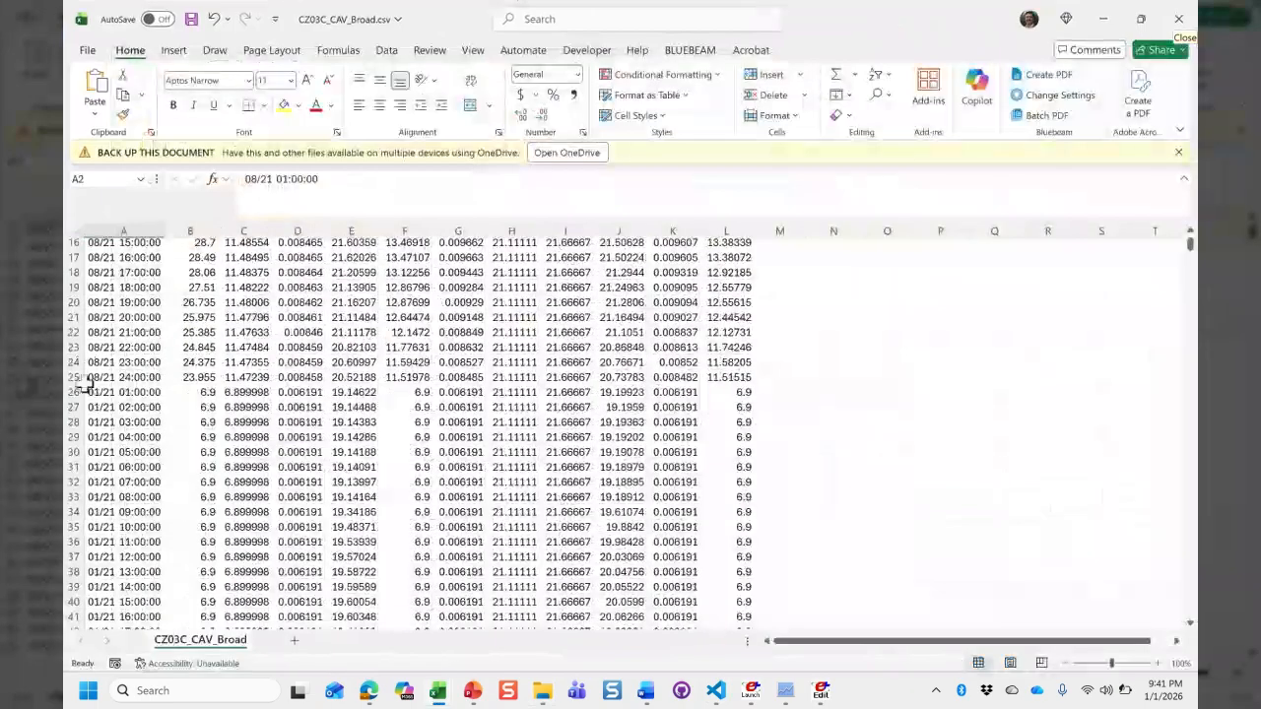
{"action": "scroll", "coordinate": [79, 384], "scroll_direction": "down", "scroll_amount": 8}
{"action": "scroll", "coordinate": [66, 384], "scroll_direction": "down", "scroll_amount": 1}
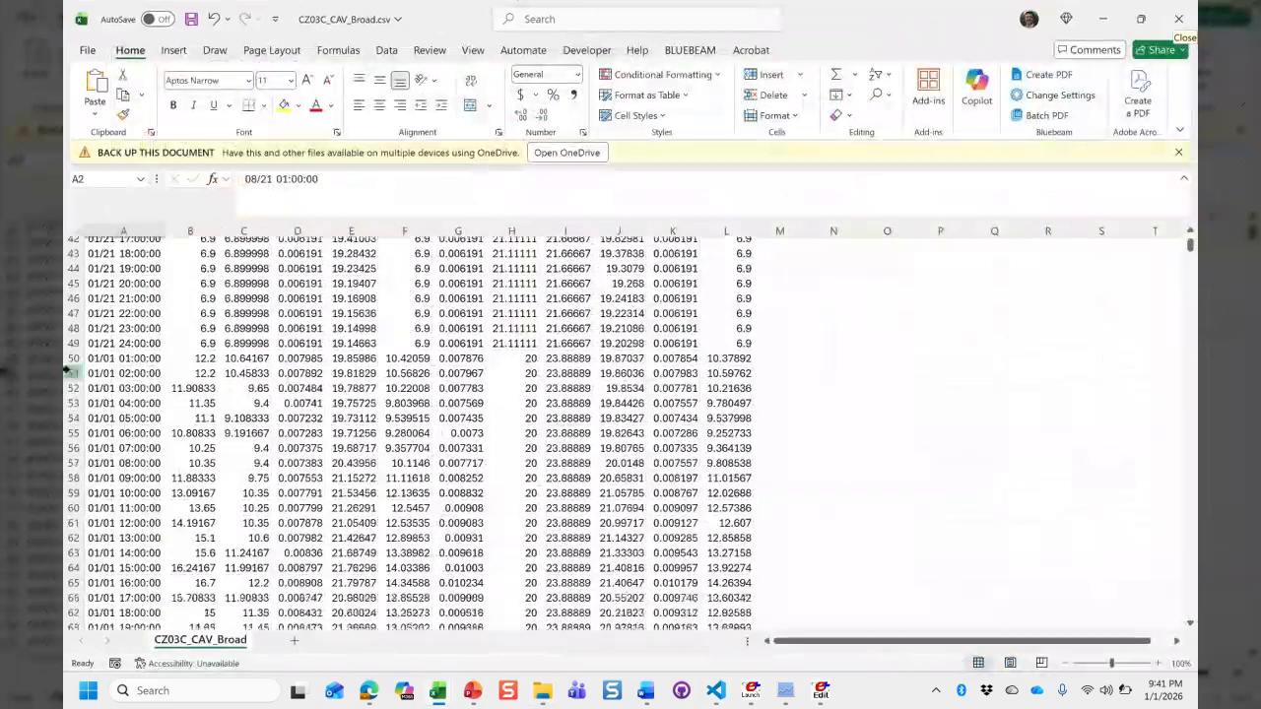
{"action": "left_click", "coordinate": [69, 359]}
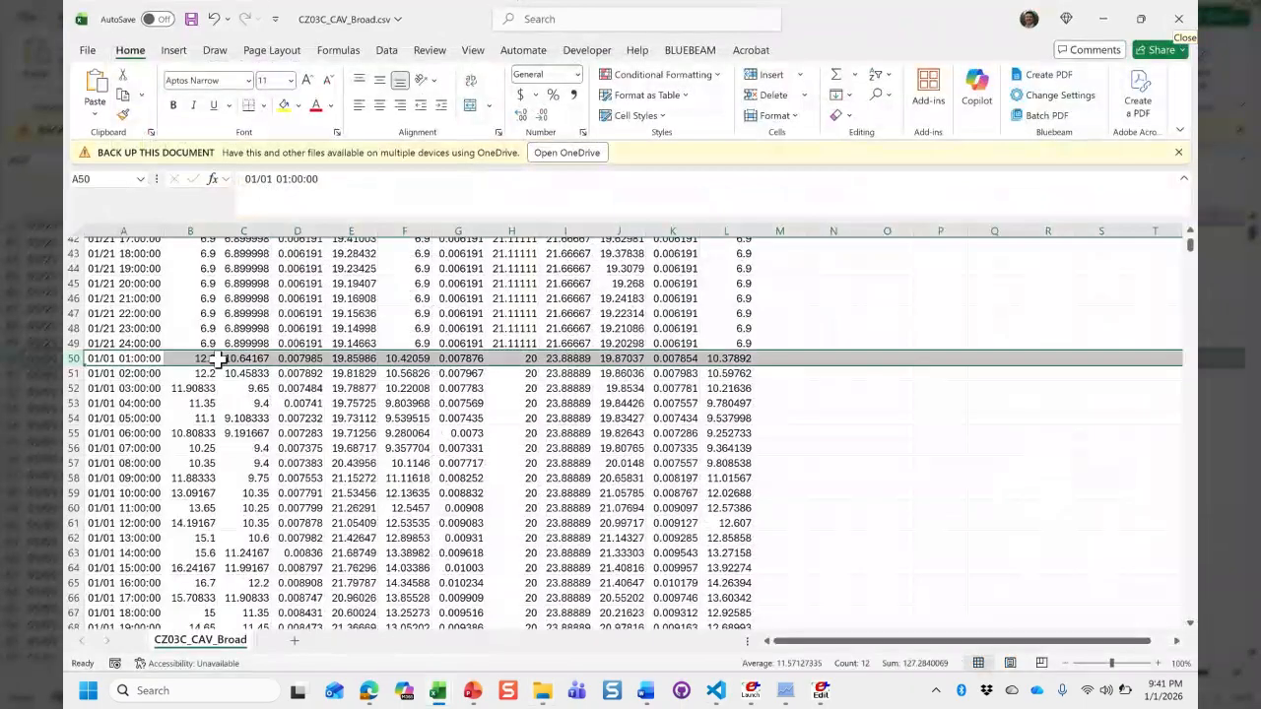
{"action": "left_click", "coordinate": [181, 359]}
{"action": "left_click", "coordinate": [115, 343]}
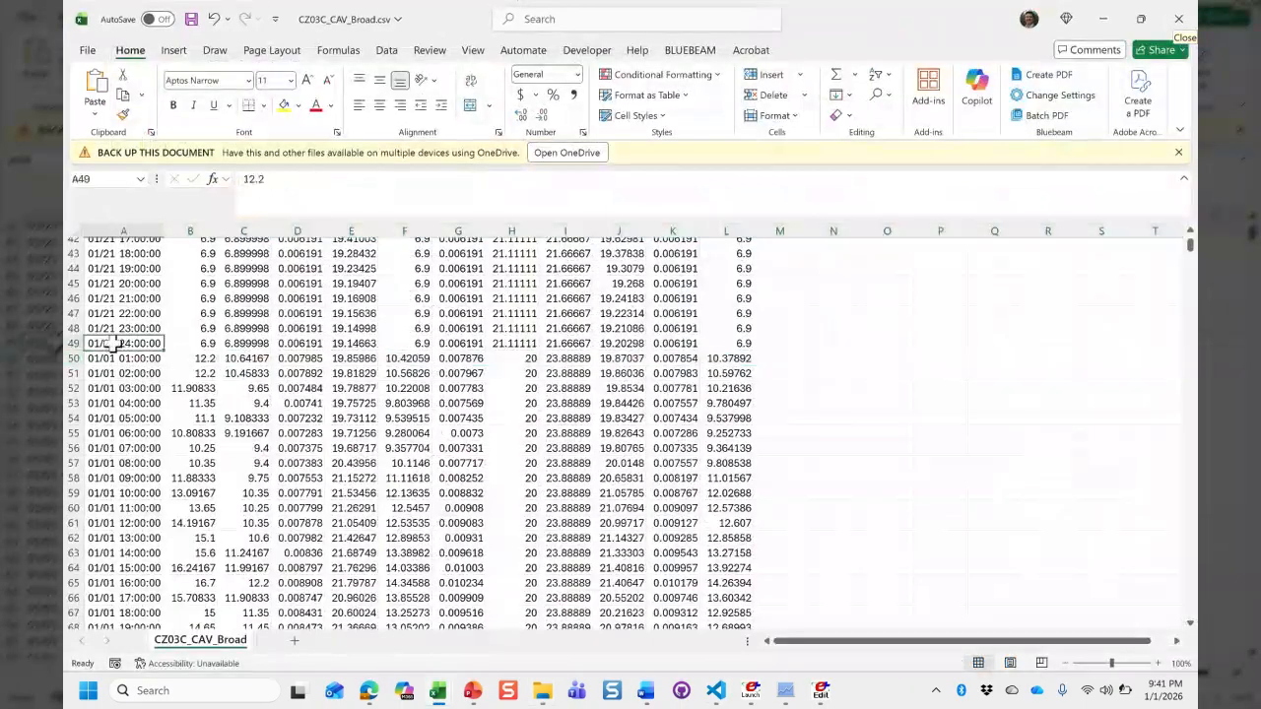
Step: Review the output variable headers in B1:L1, from site outdoor air drybulb temperature to system node dewpoint temperature
{"action": "scroll", "coordinate": [177, 360], "scroll_direction": "up", "scroll_amount": 14}
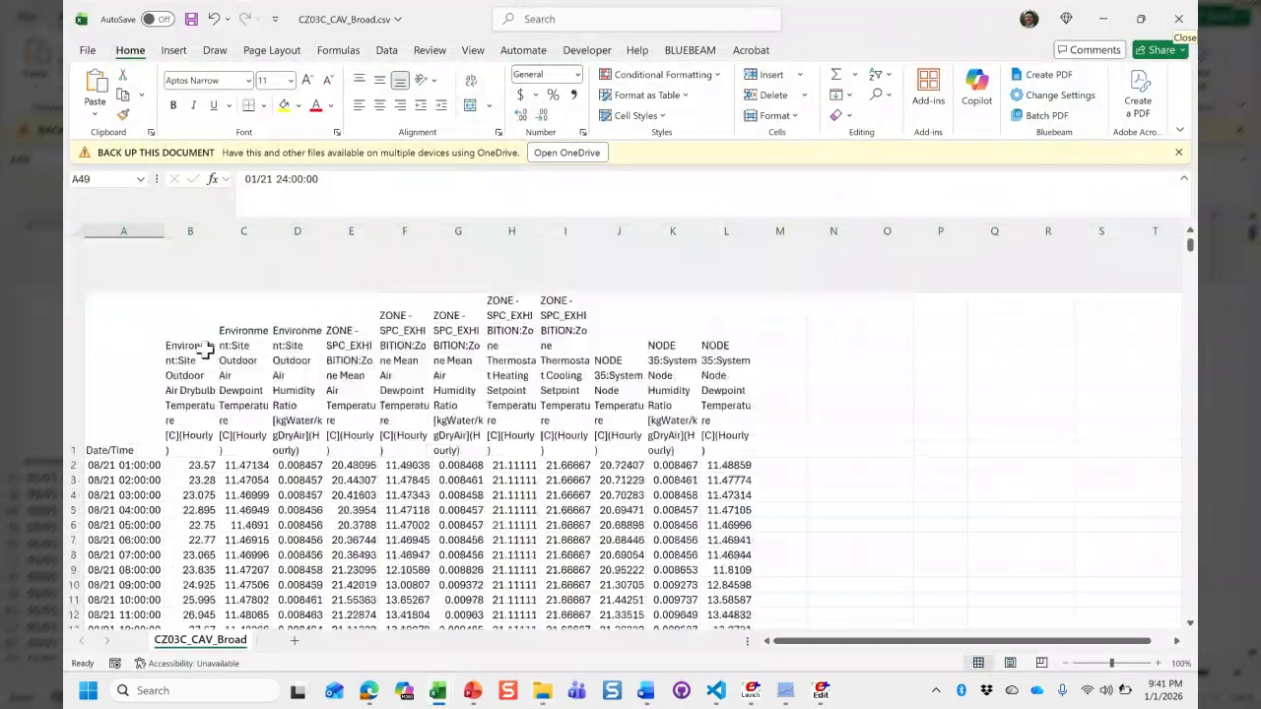
{"action": "left_click", "coordinate": [187, 320]}
{"action": "left_click_drag", "start_coordinate": [187, 320], "coordinate": [727, 305]}
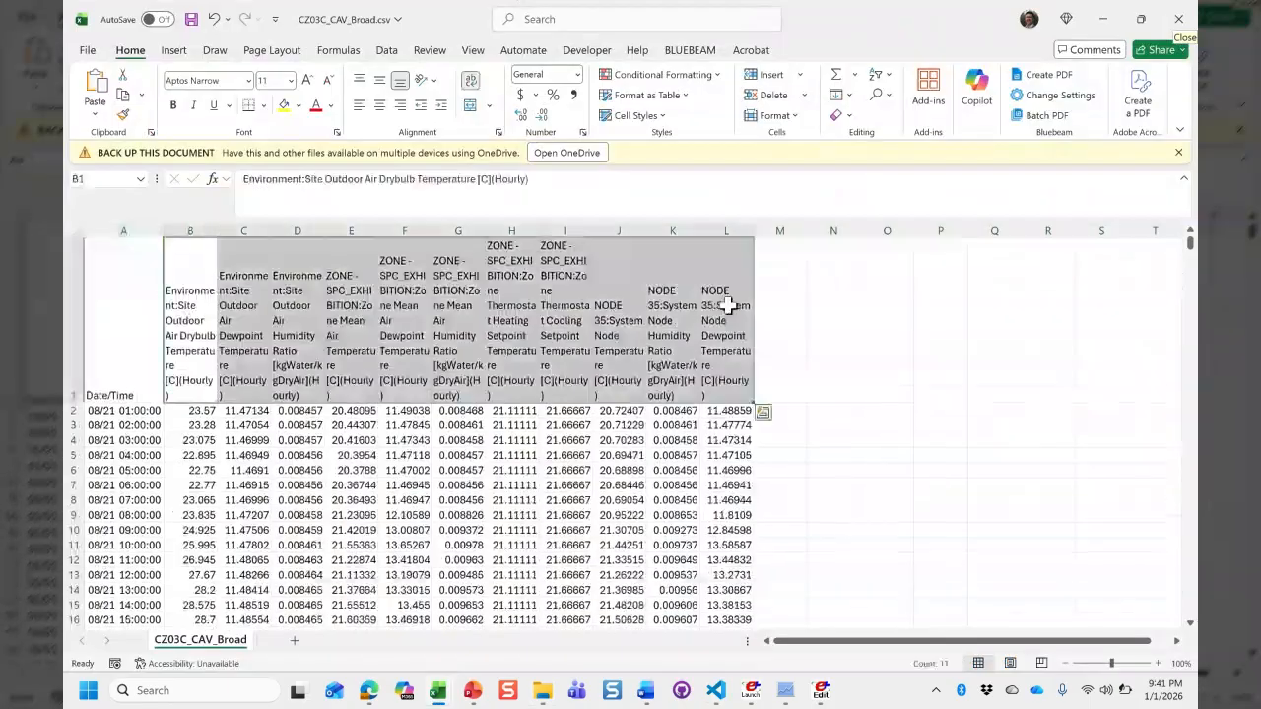
{"action": "left_click", "coordinate": [737, 343]}
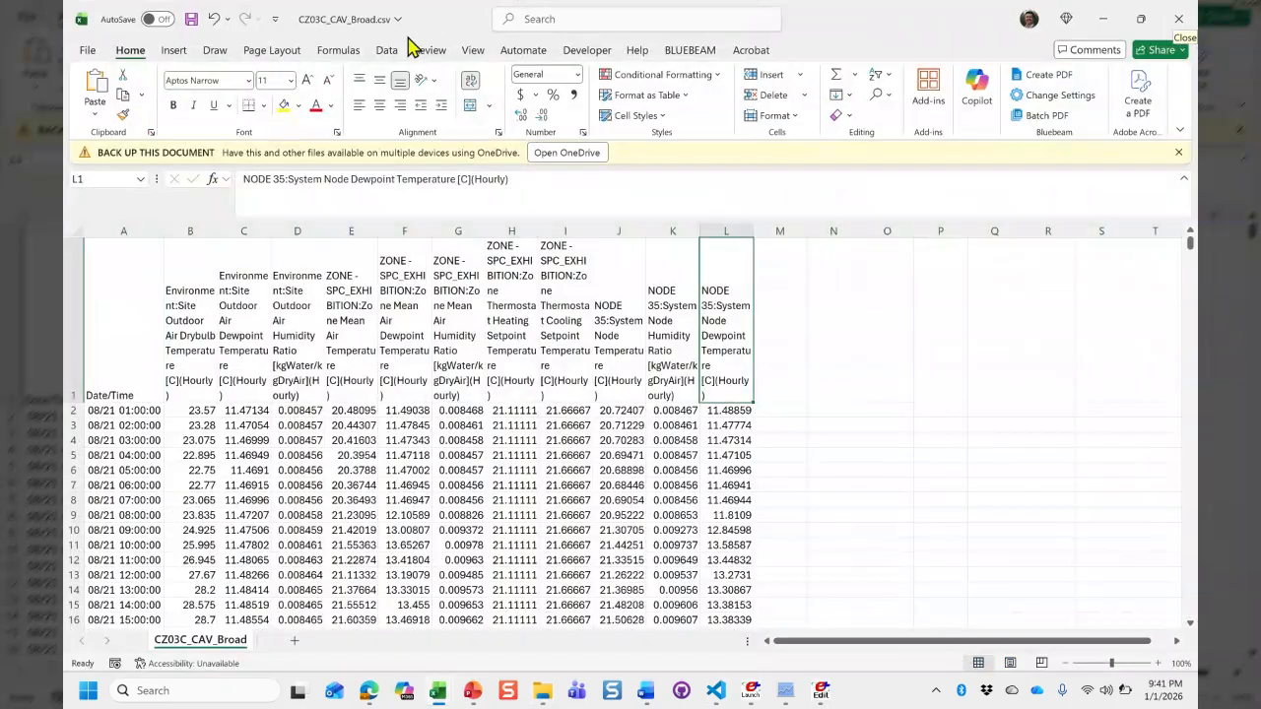
Step: Return to the EPlus_CZ03C folder in File Explorer and review the BroadMeter.csv, .sql, .eso and .rdd files
{"action": "key", "text": "alt+Tab"}
{"action": "key", "text": "alt+Tab"}
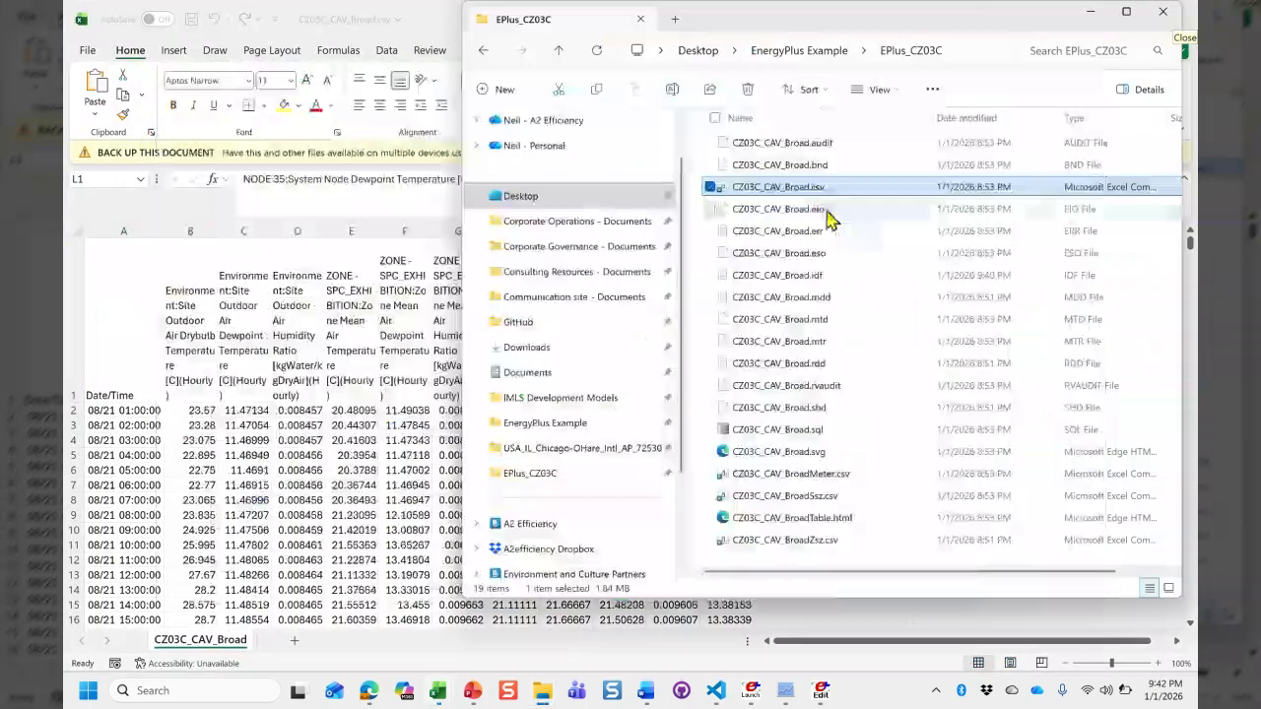
{"action": "left_click", "coordinate": [813, 475]}
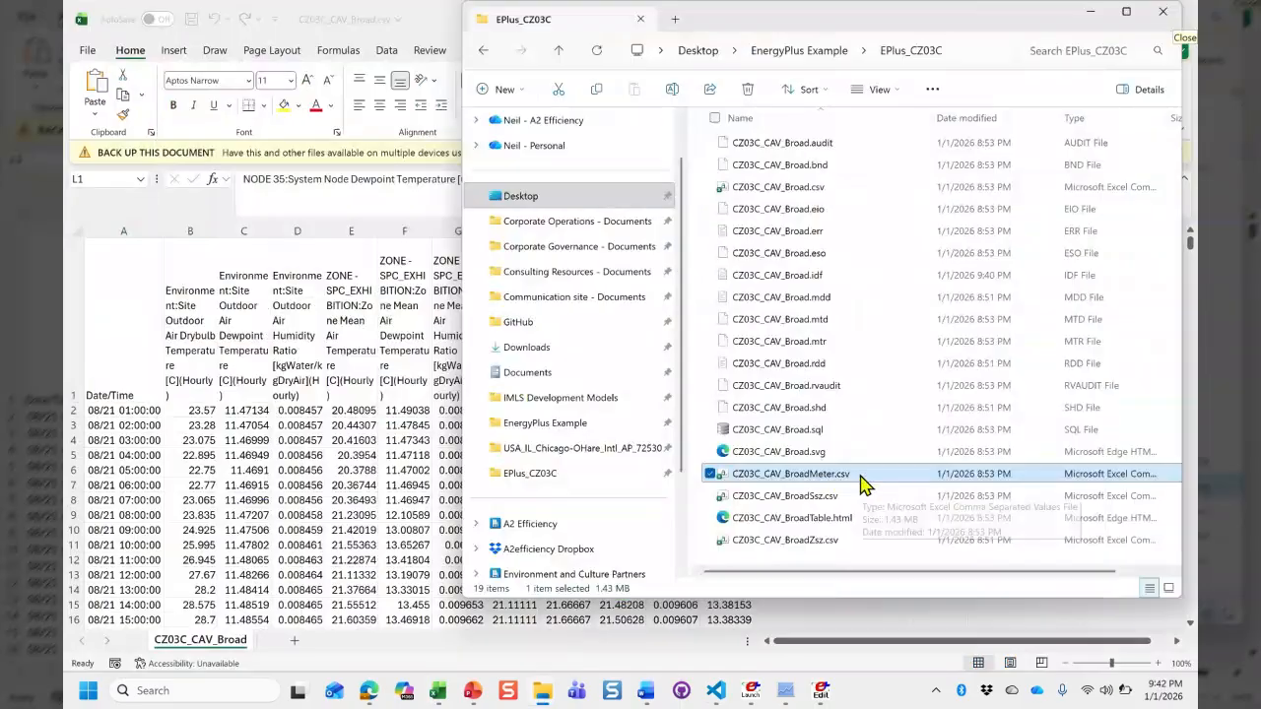
{"action": "left_click", "coordinate": [816, 430]}
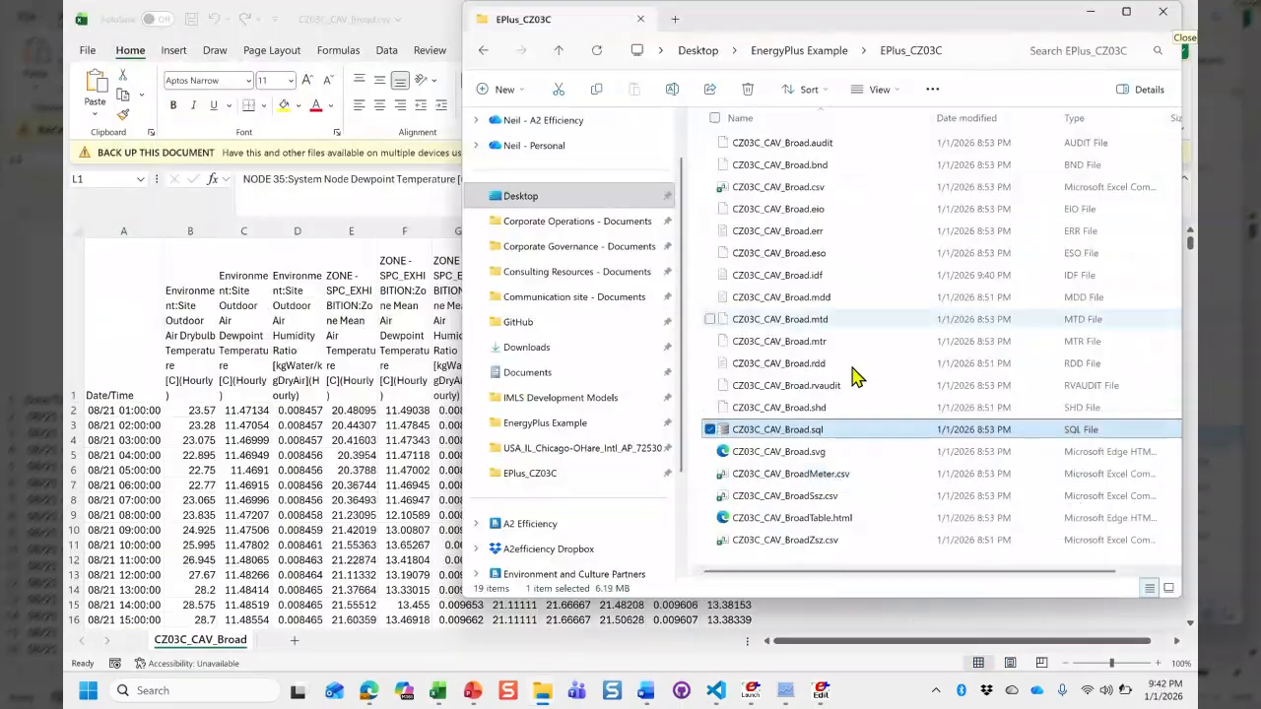
{"action": "left_click", "coordinate": [855, 259]}
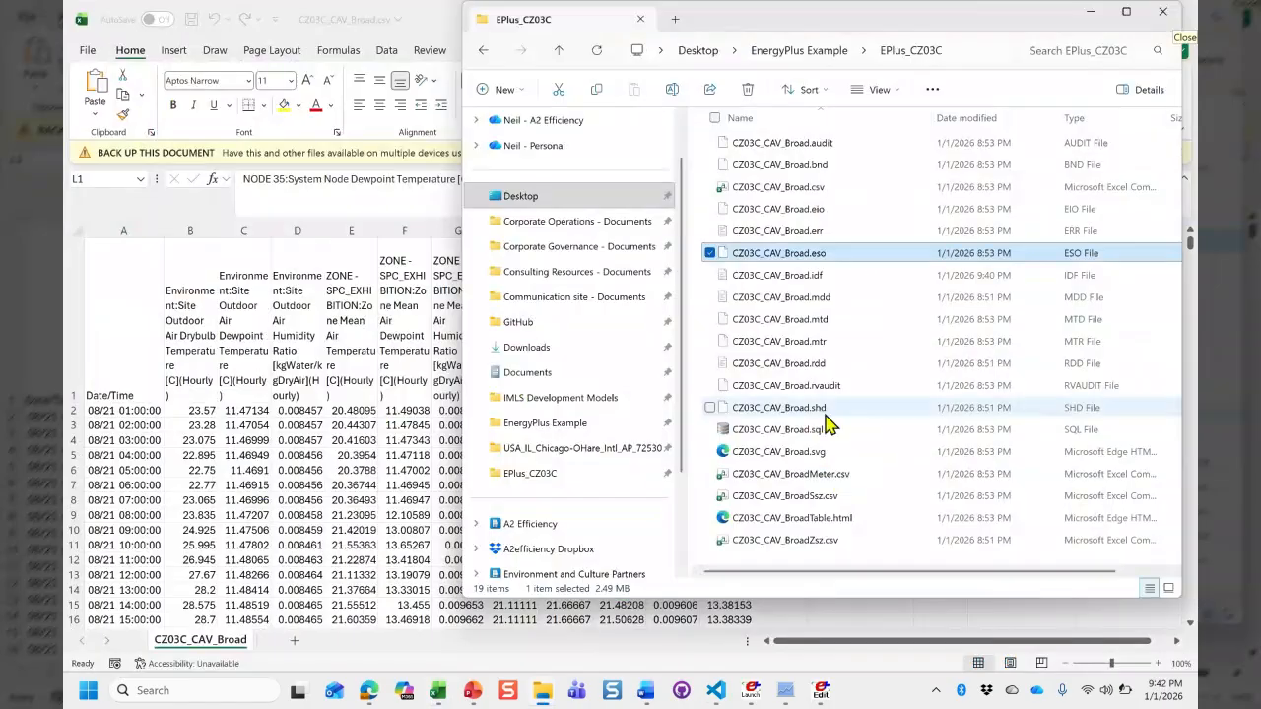
{"action": "left_click", "coordinate": [828, 430], "text": "ctrl"}
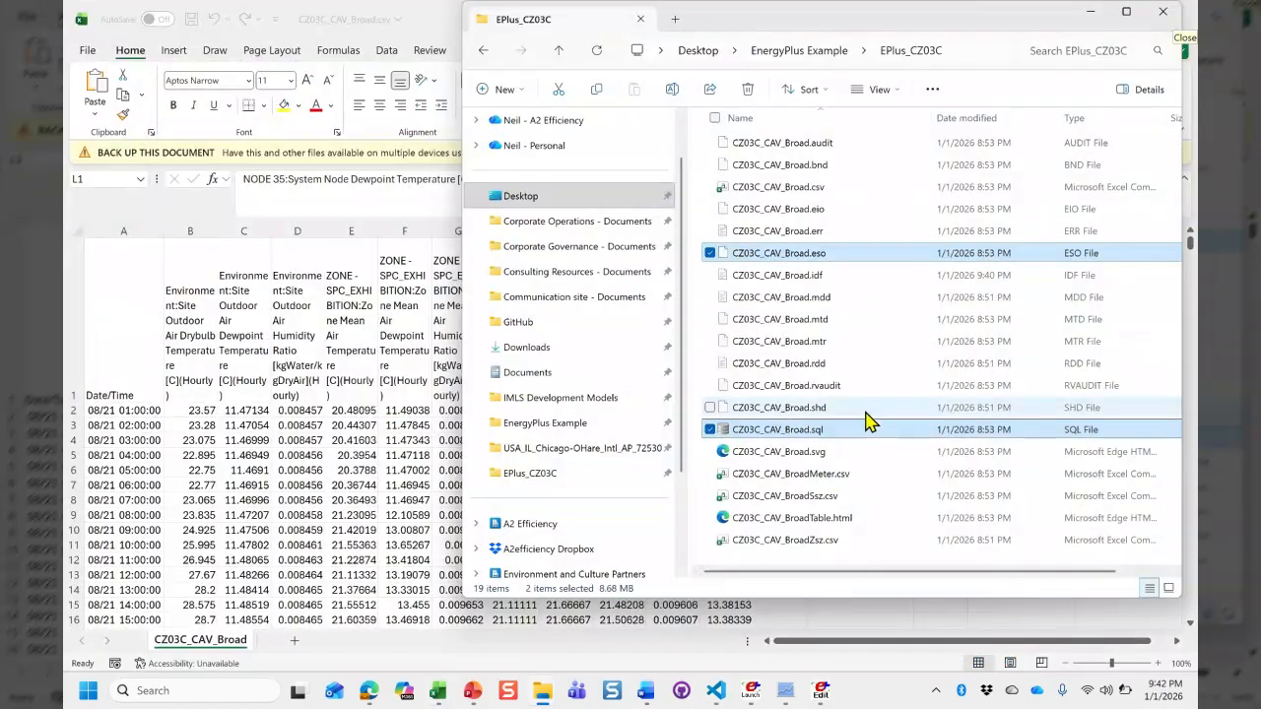
{"action": "left_click", "coordinate": [816, 435]}
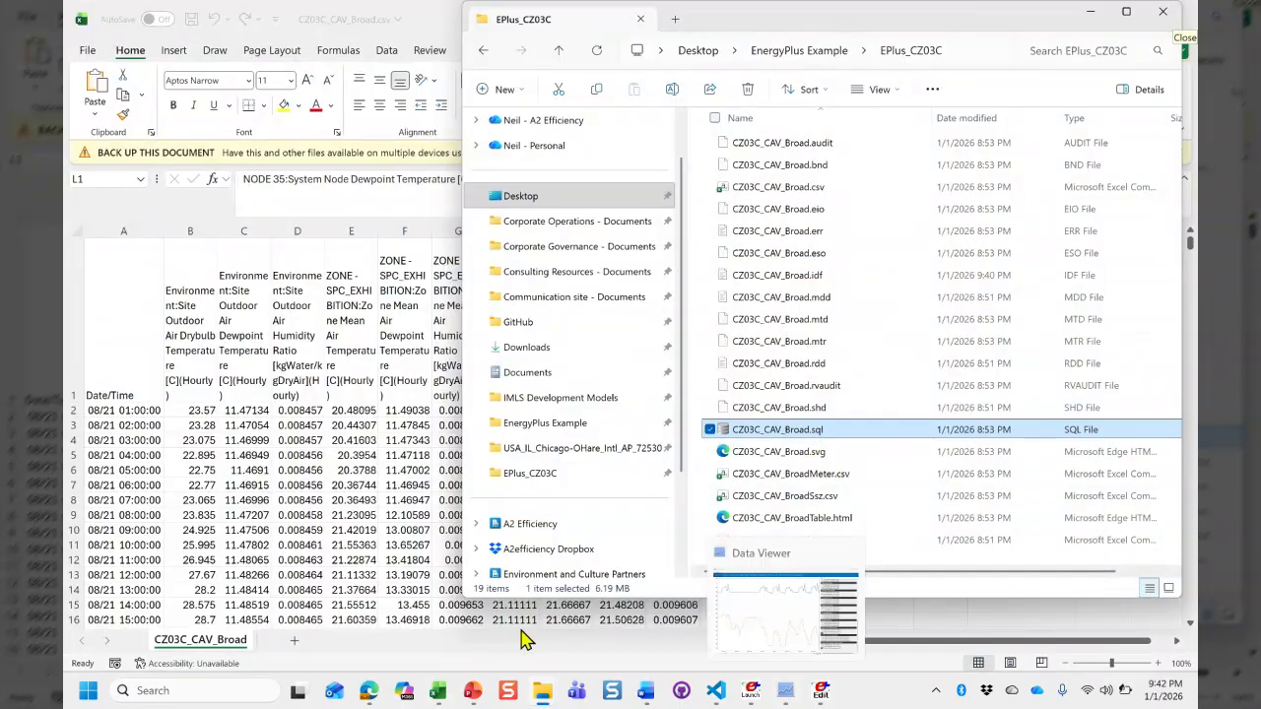
{"action": "left_click", "coordinate": [826, 366]}
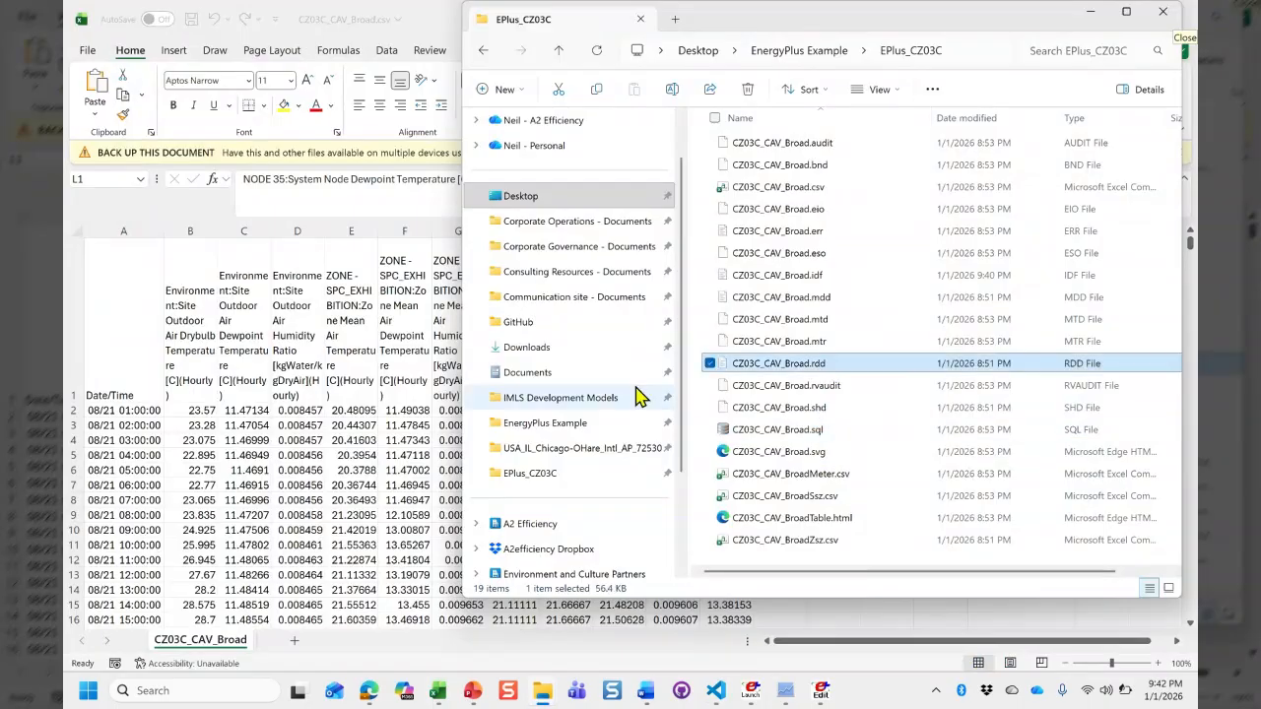
{"action": "left_click", "coordinate": [384, 406]}
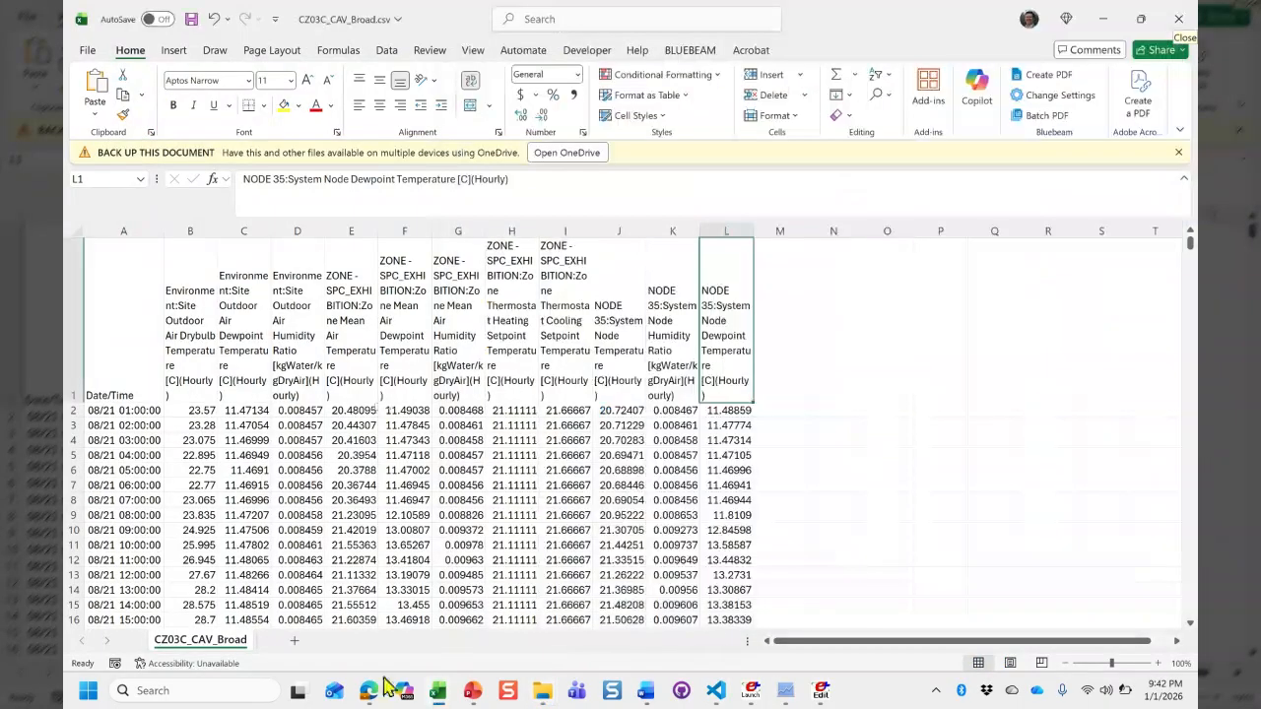
{"action": "mouse_move", "coordinate": [368, 694]}
{"action": "left_click", "coordinate": [451, 607]}
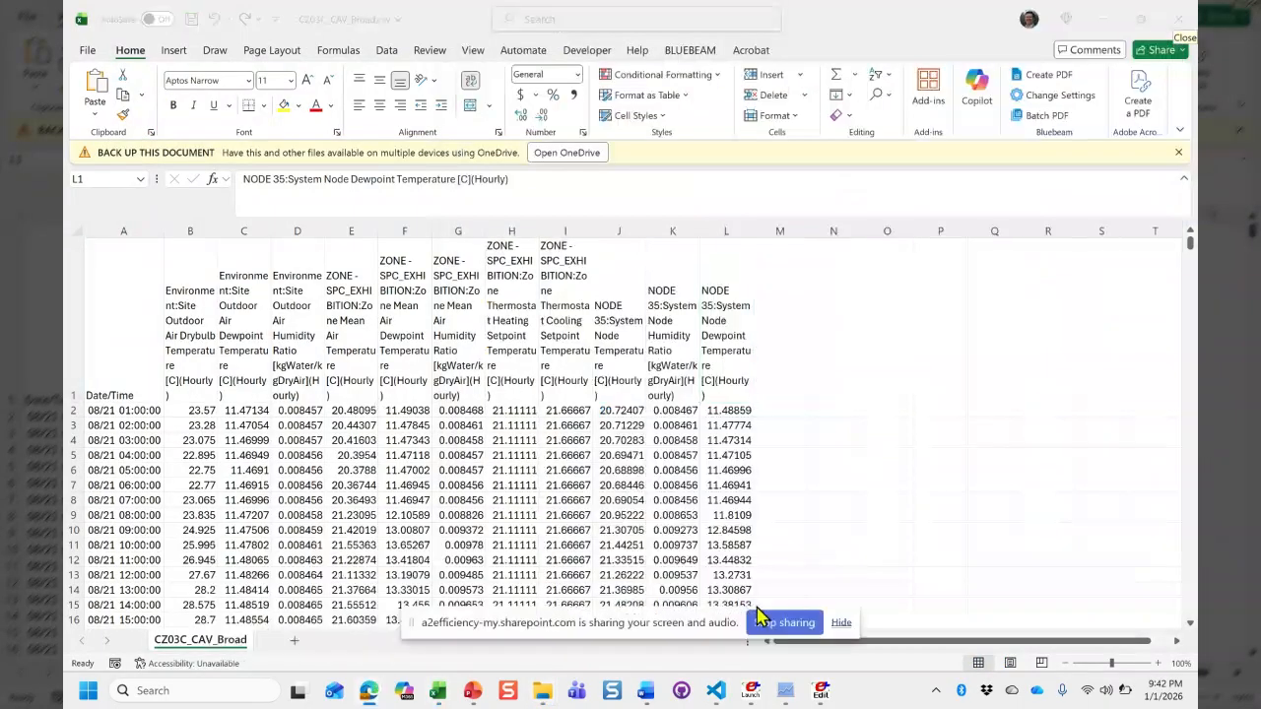